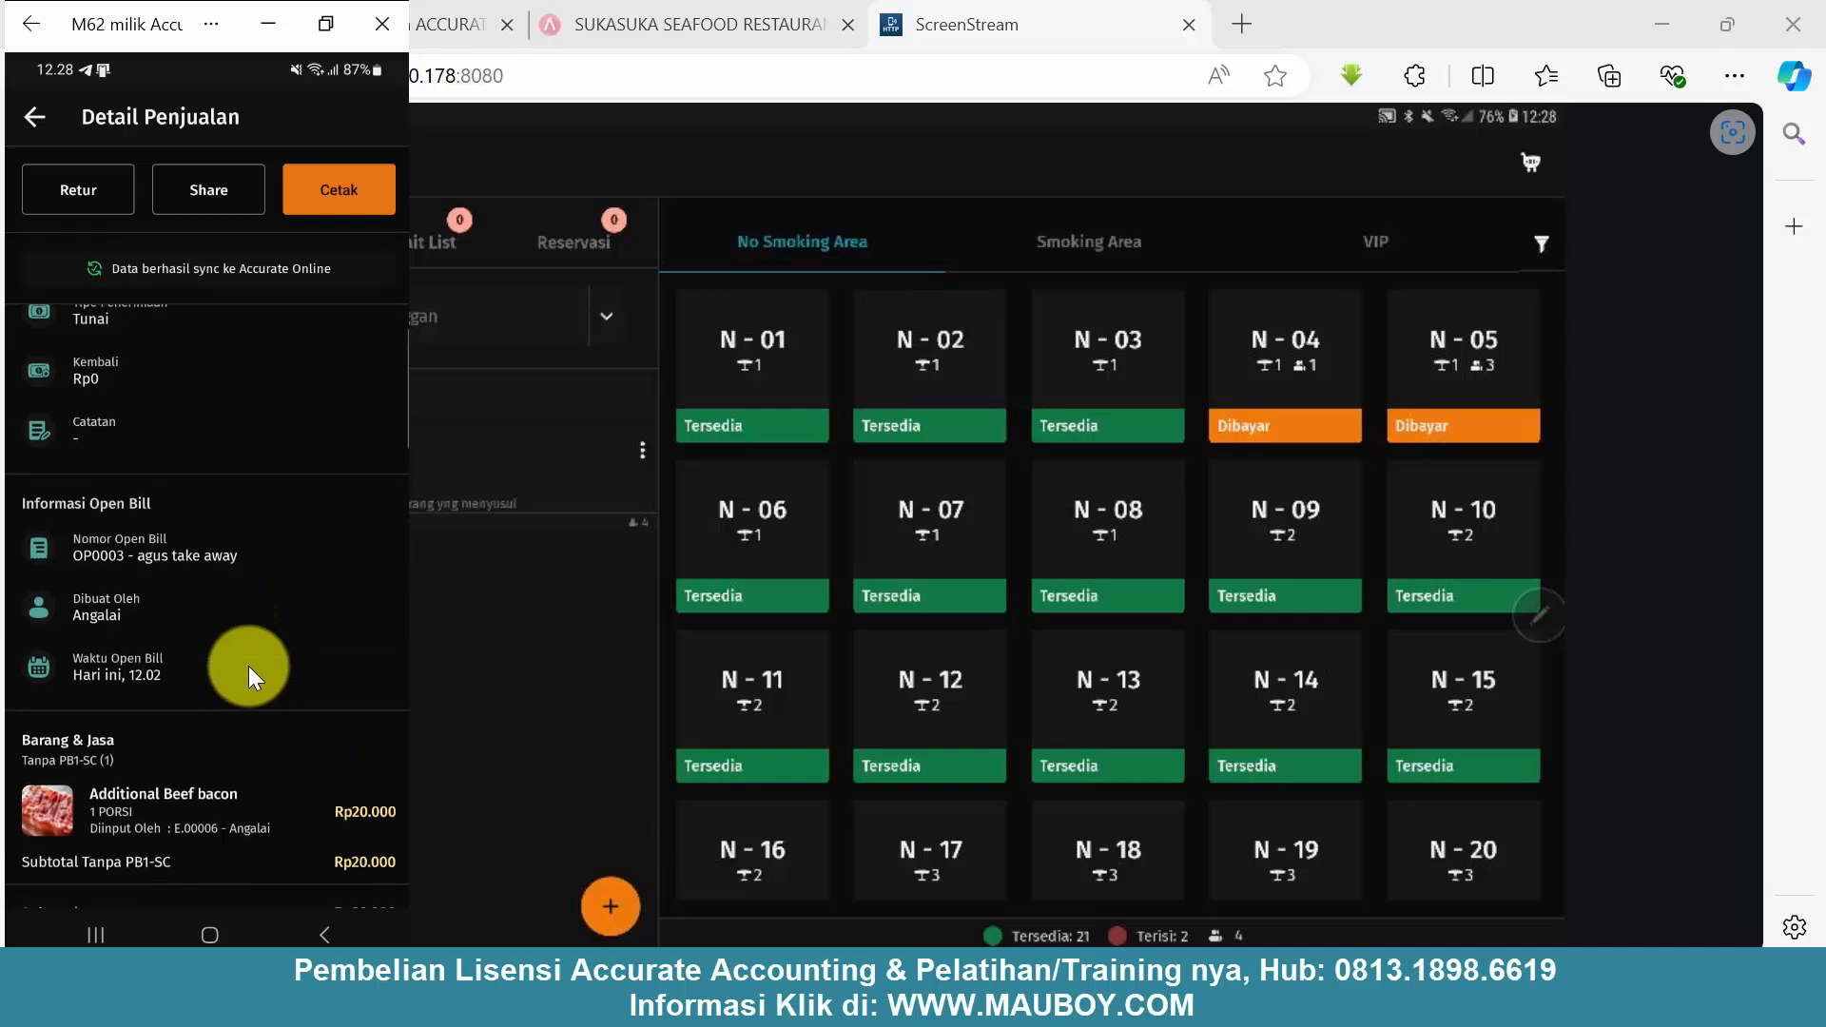
- Review the payment, table and item details of today's earliest sale in the sales history
{"action": "left_click", "coordinate": [42, 148]}
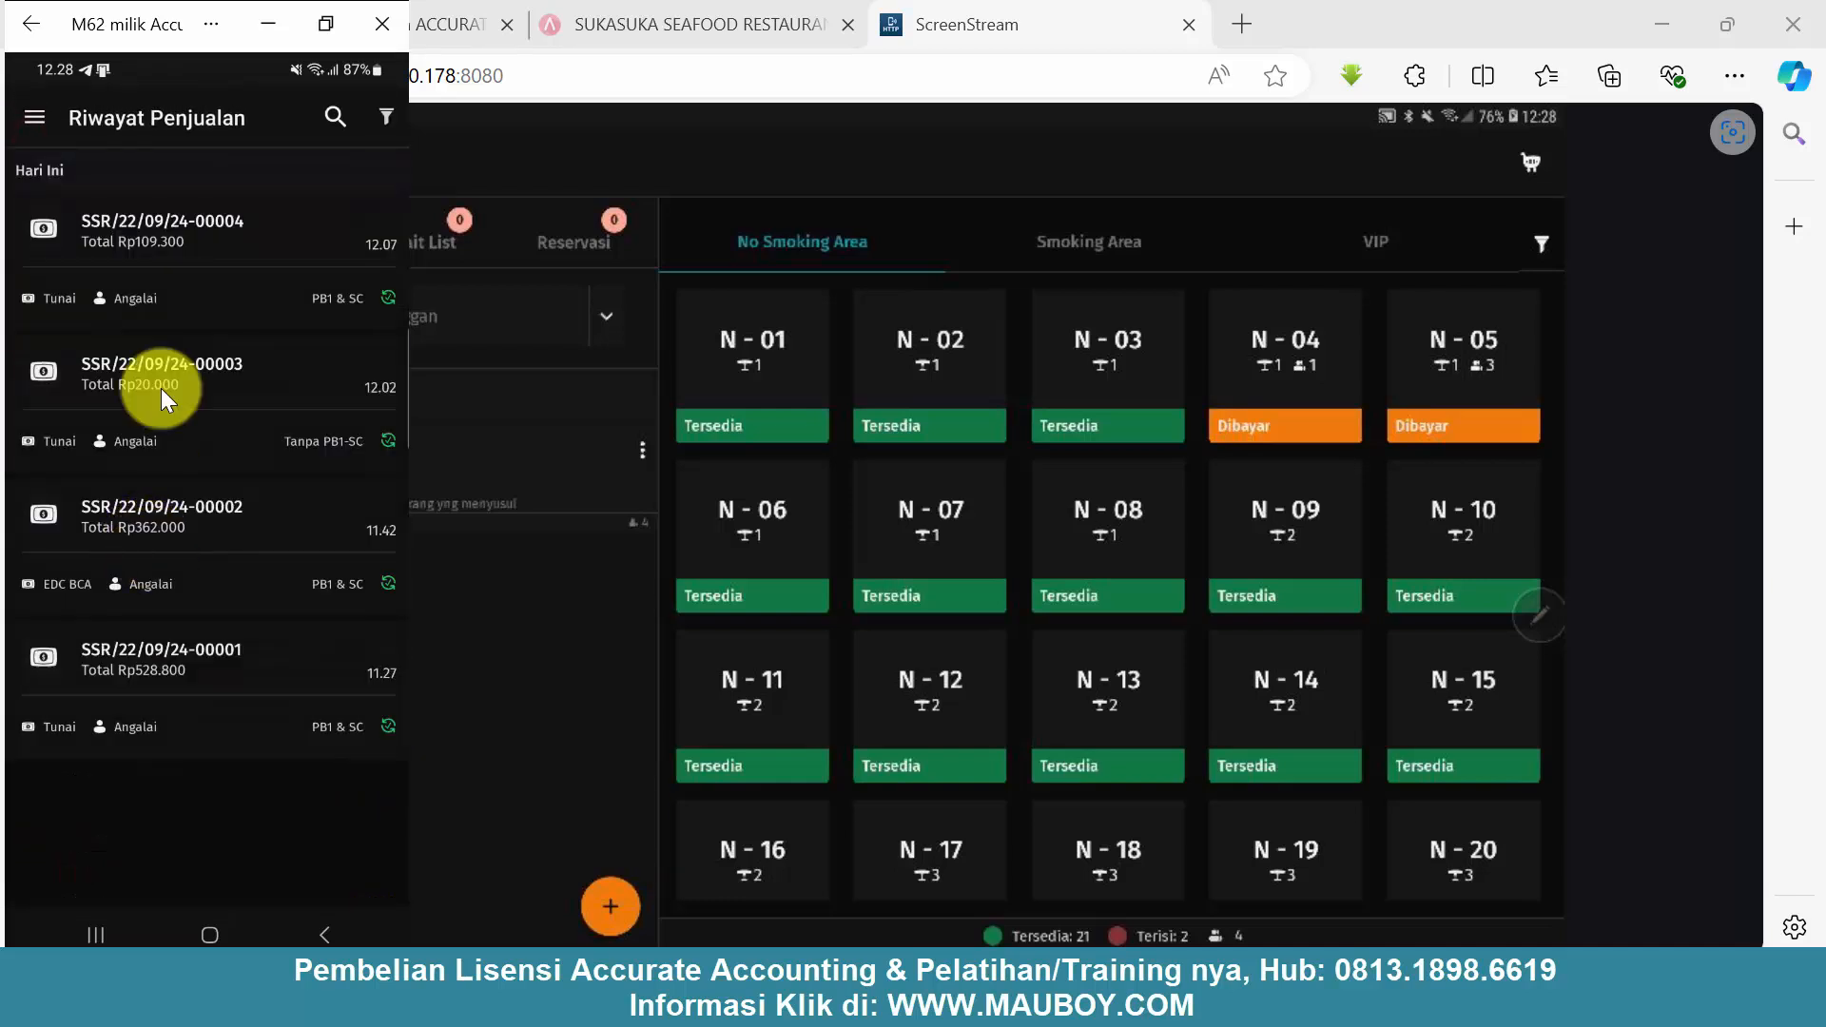
{"action": "left_click", "coordinate": [162, 655]}
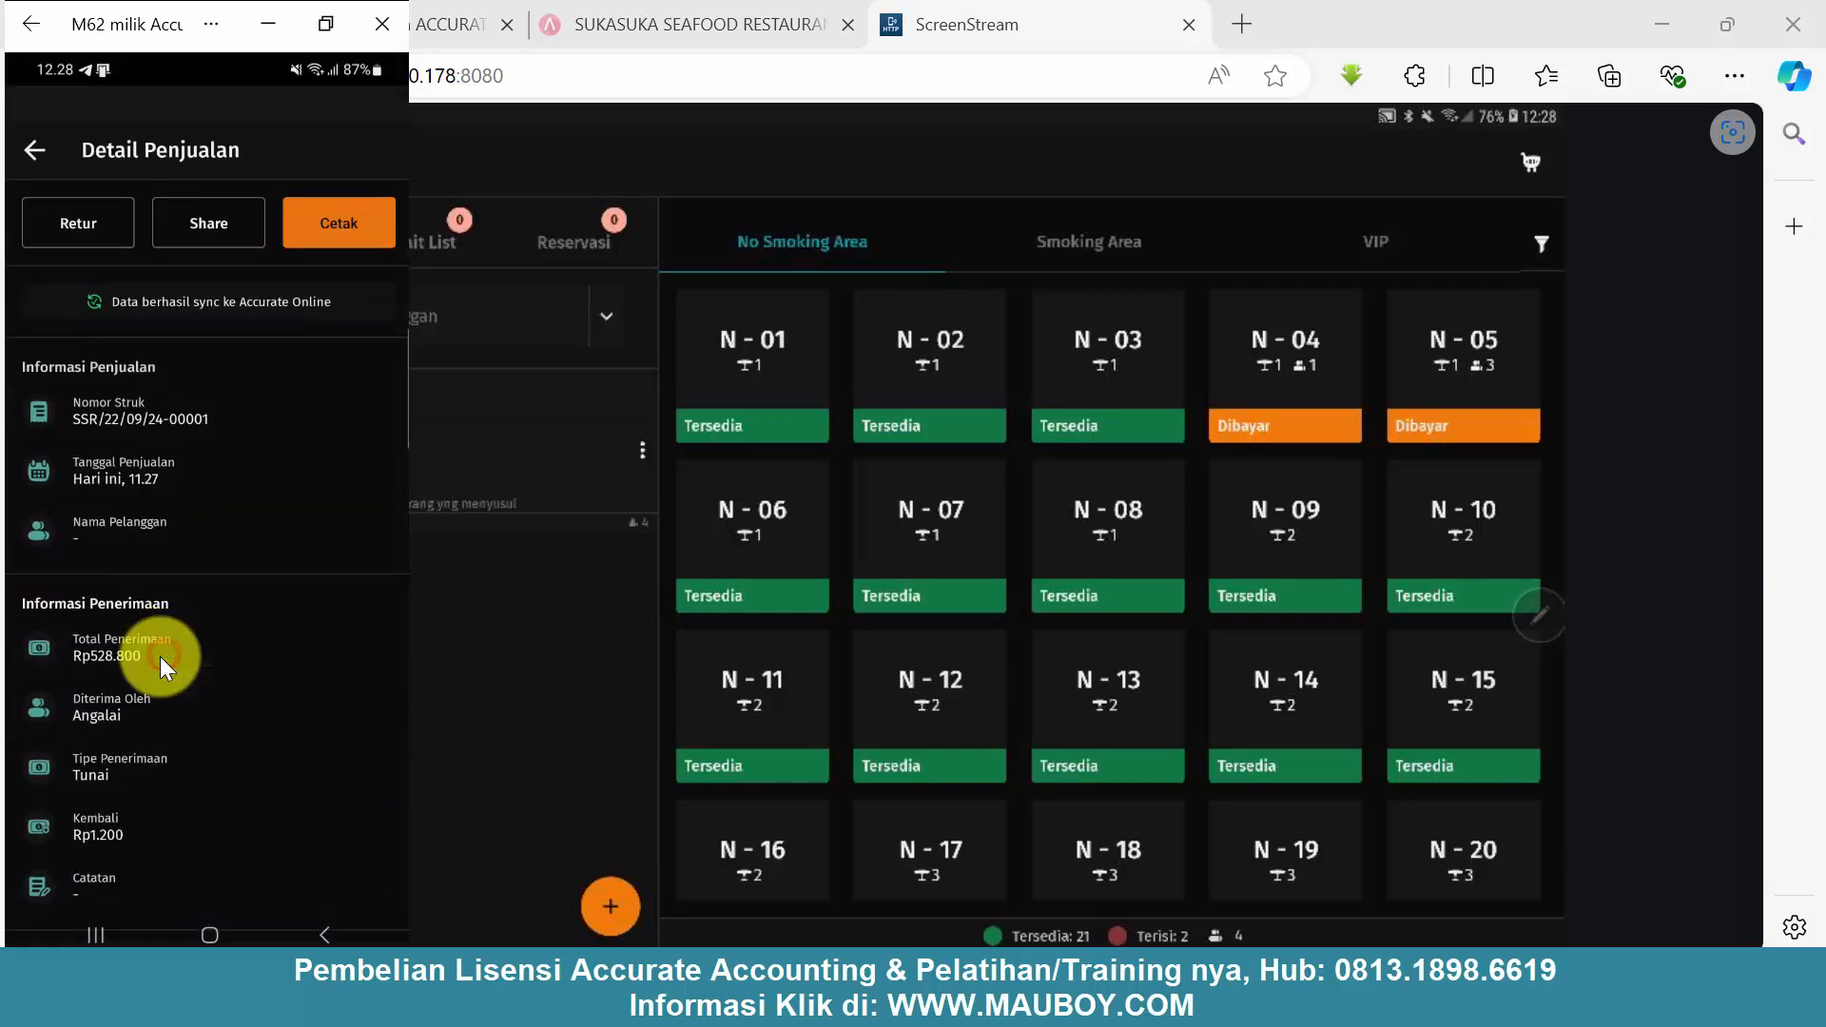
{"action": "left_click_drag", "start_coordinate": [168, 647], "coordinate": [207, 356]}
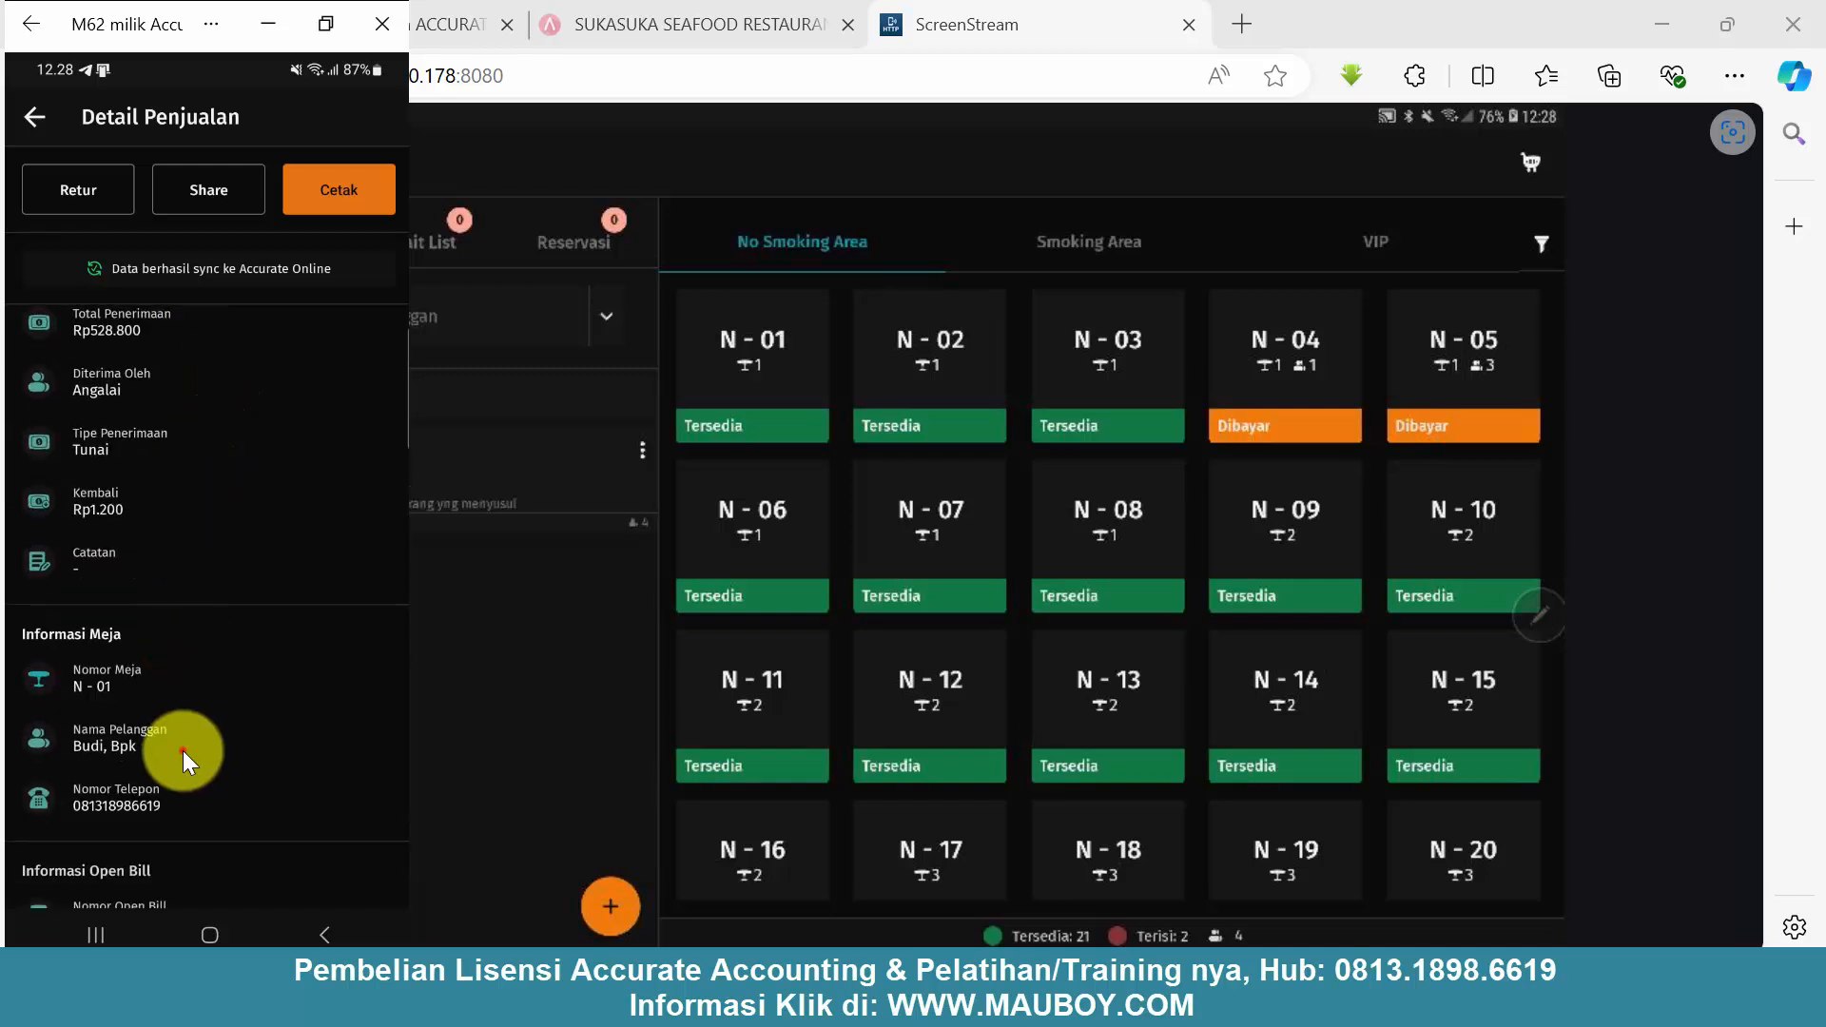
{"action": "left_click_drag", "start_coordinate": [182, 751], "coordinate": [42, 55]}
{"action": "left_click", "coordinate": [34, 114]}
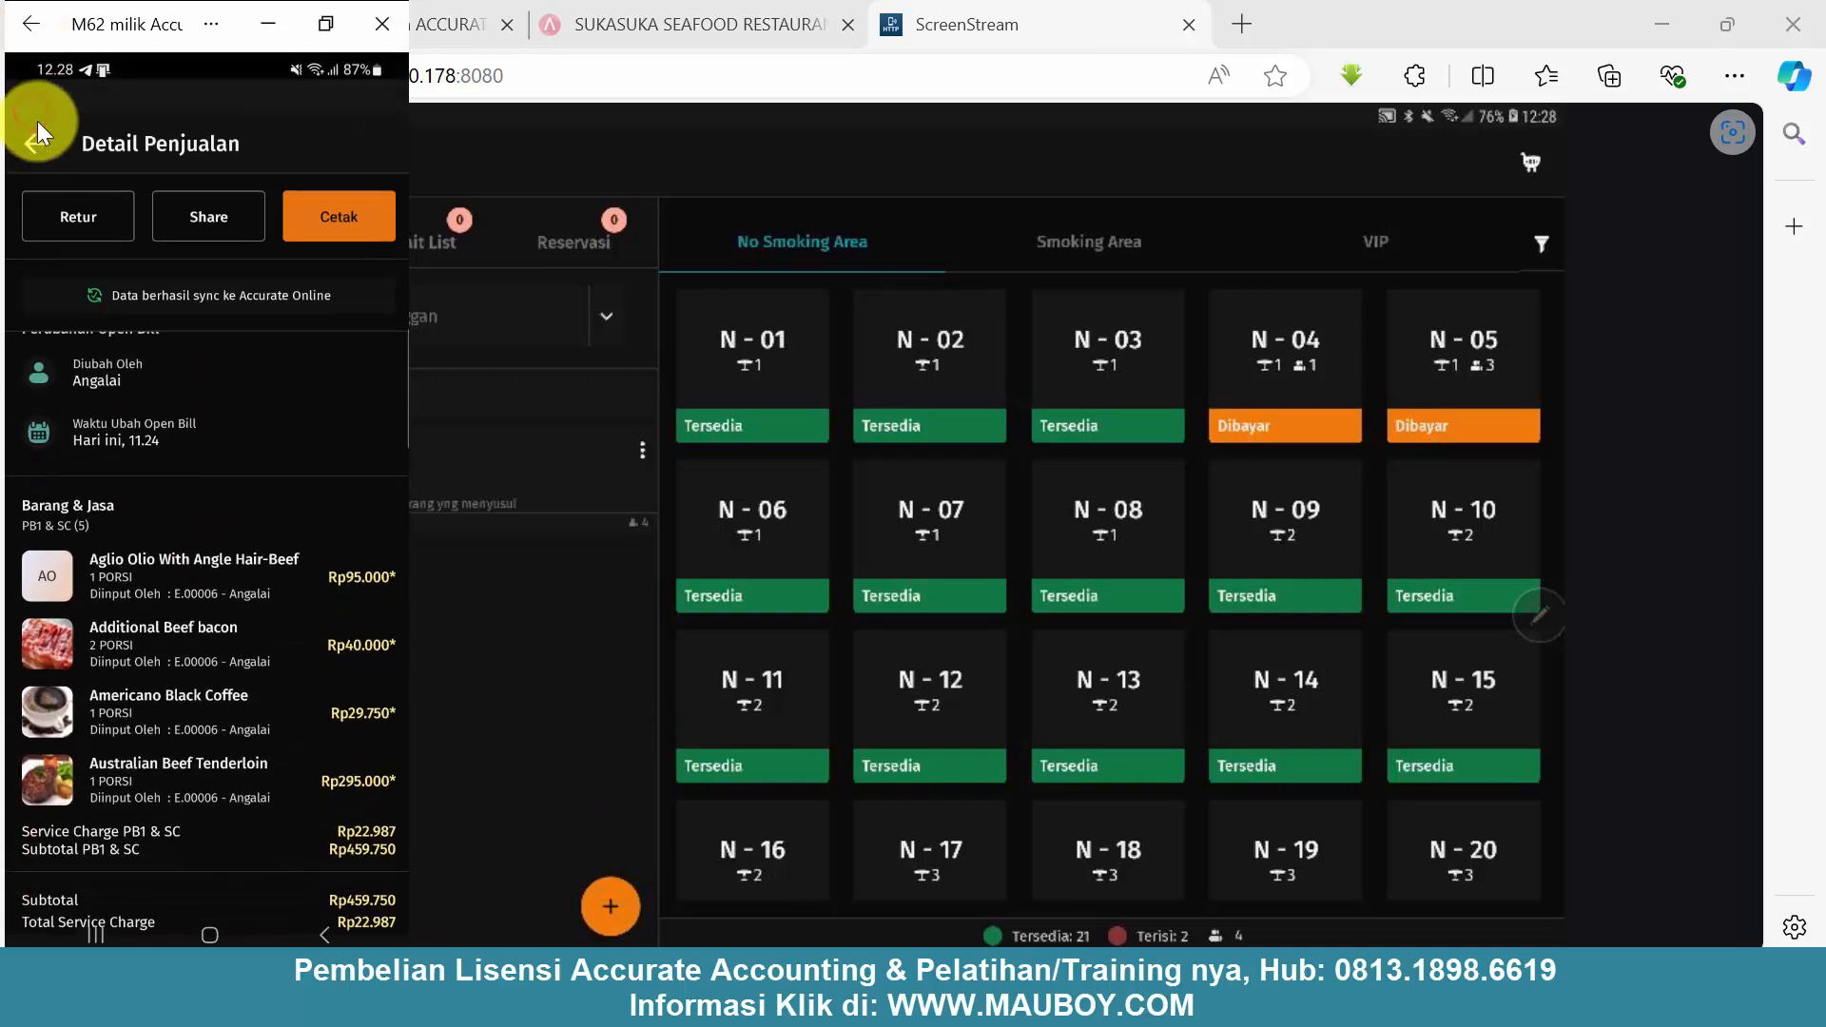
- Switch to Accurate Online, refresh the sales invoice list, and display the list of registered customers
{"action": "left_click", "coordinate": [677, 33]}
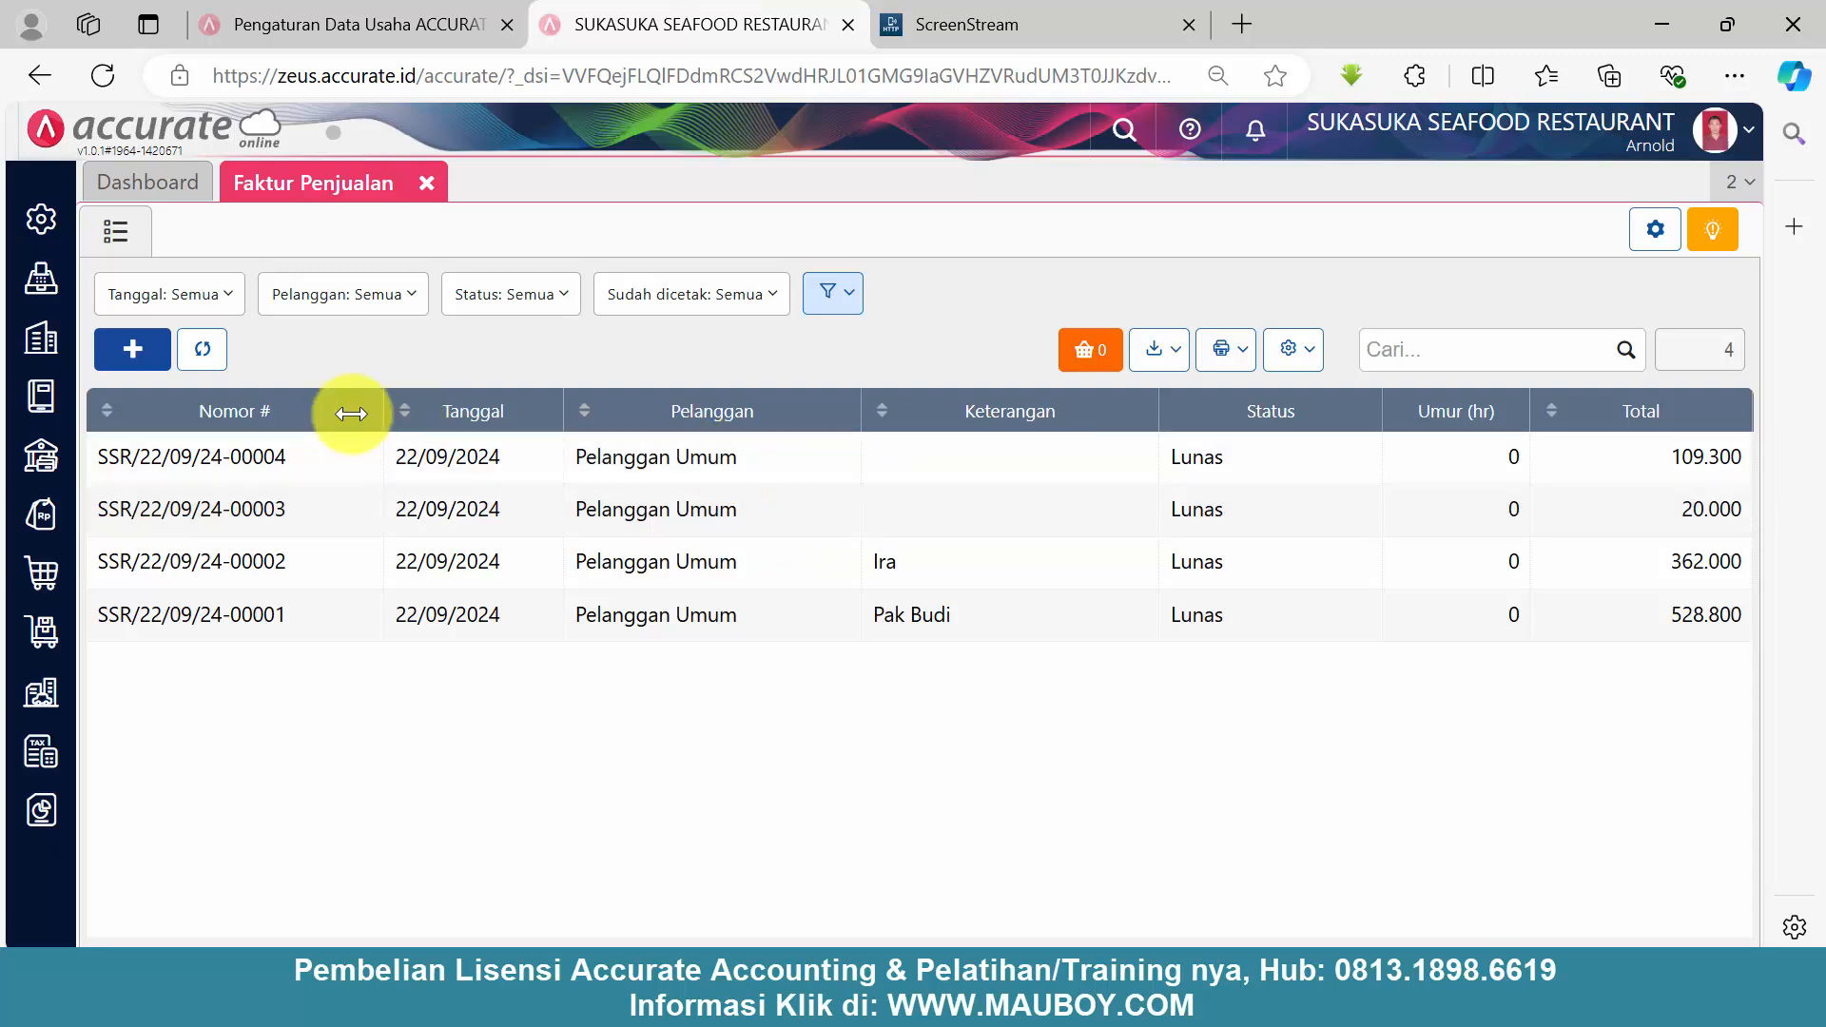
{"action": "left_click", "coordinate": [200, 350]}
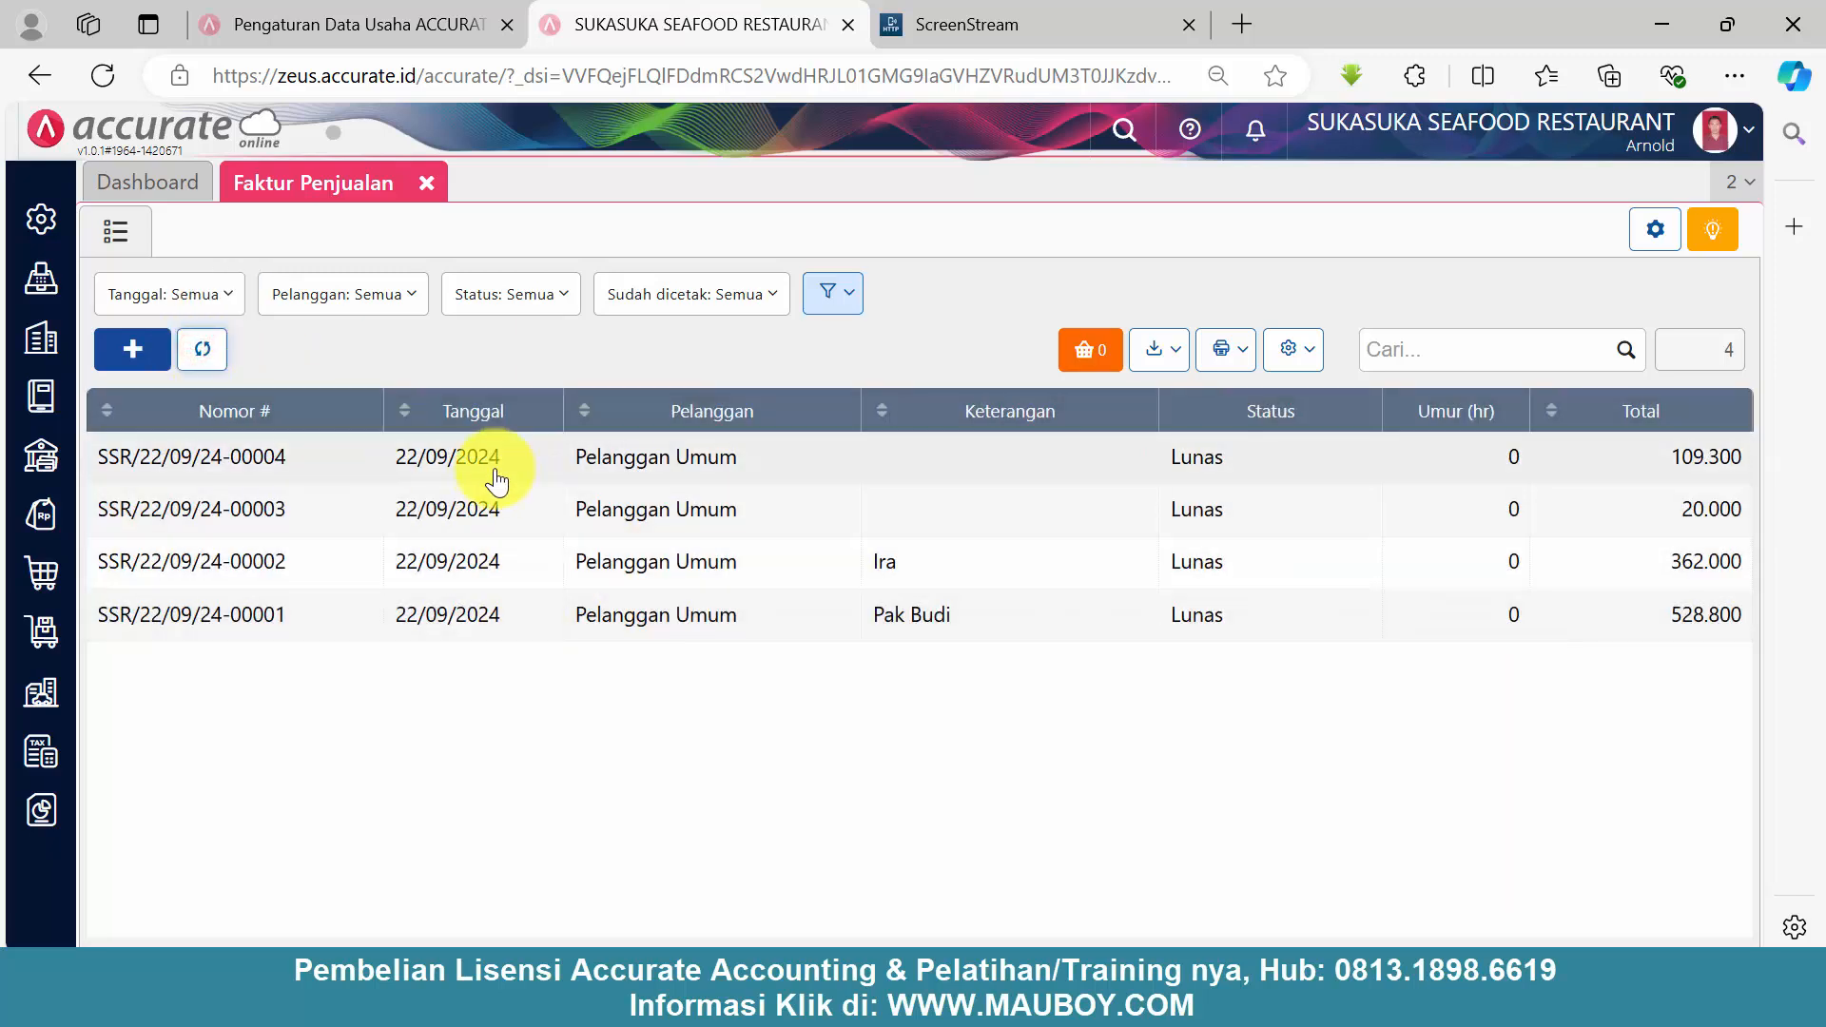
{"action": "left_click", "coordinate": [38, 514]}
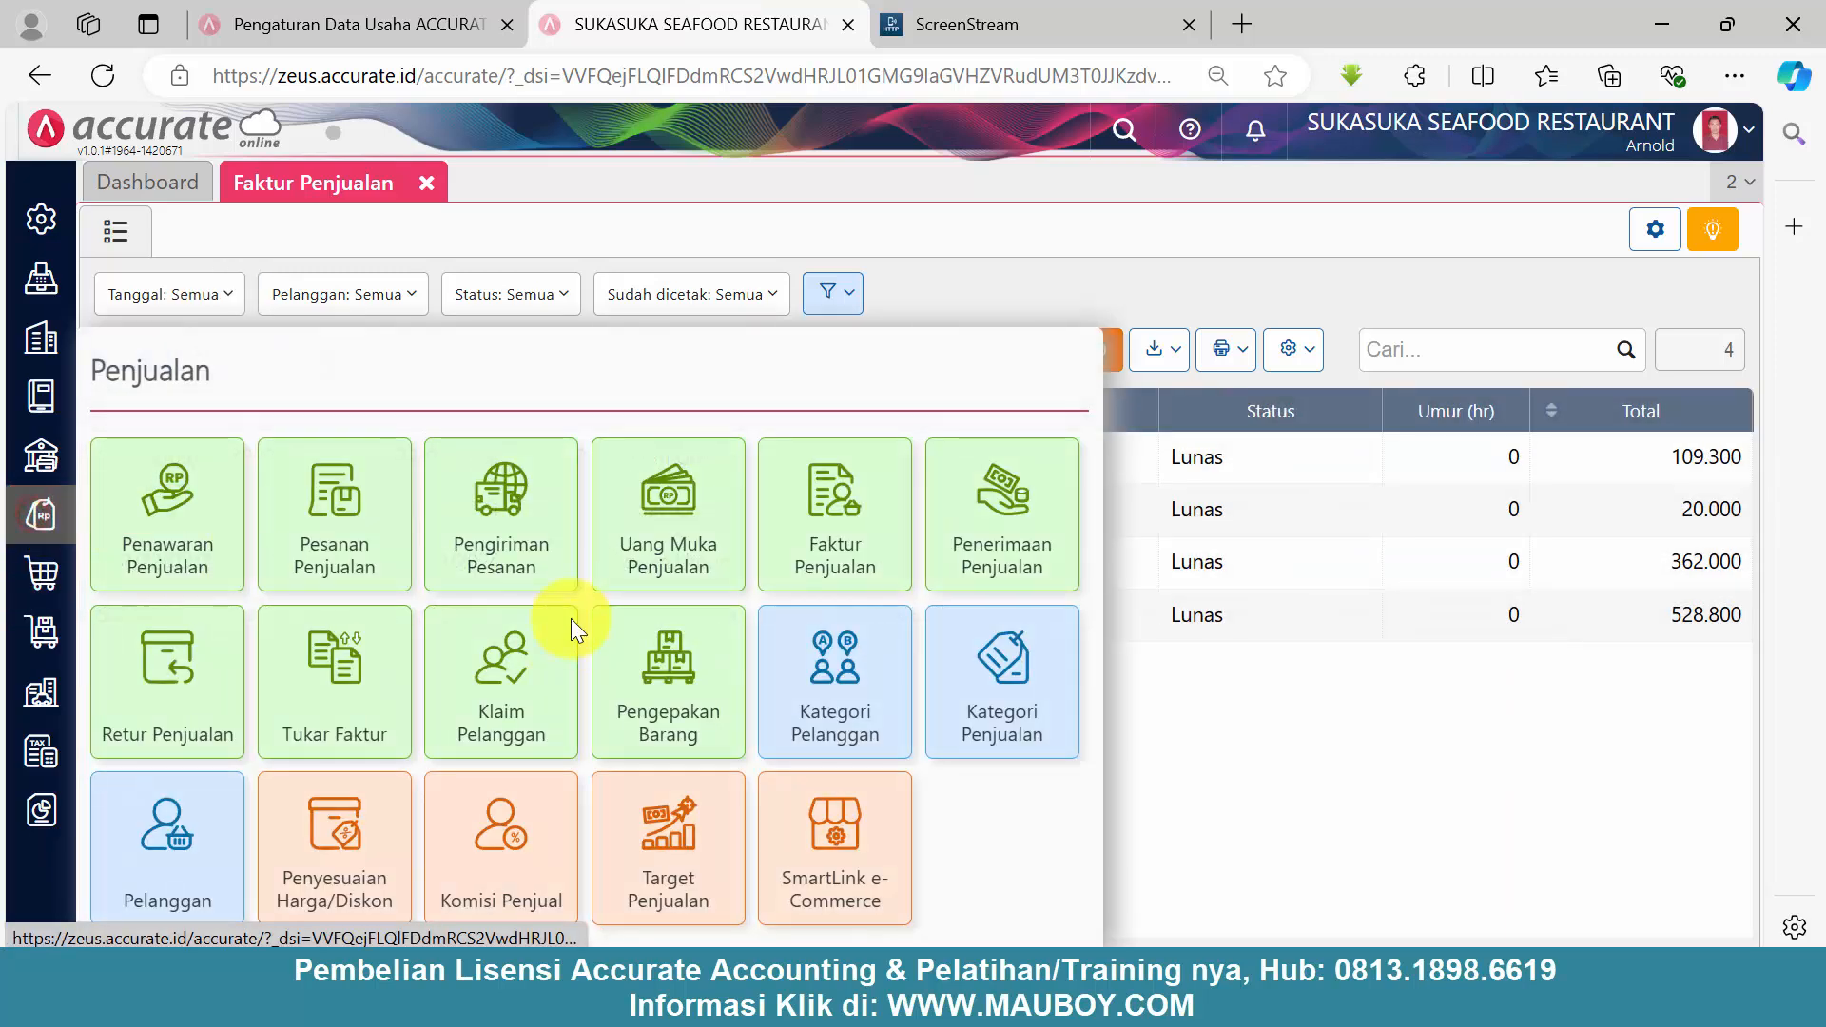
{"action": "left_click", "coordinate": [208, 814]}
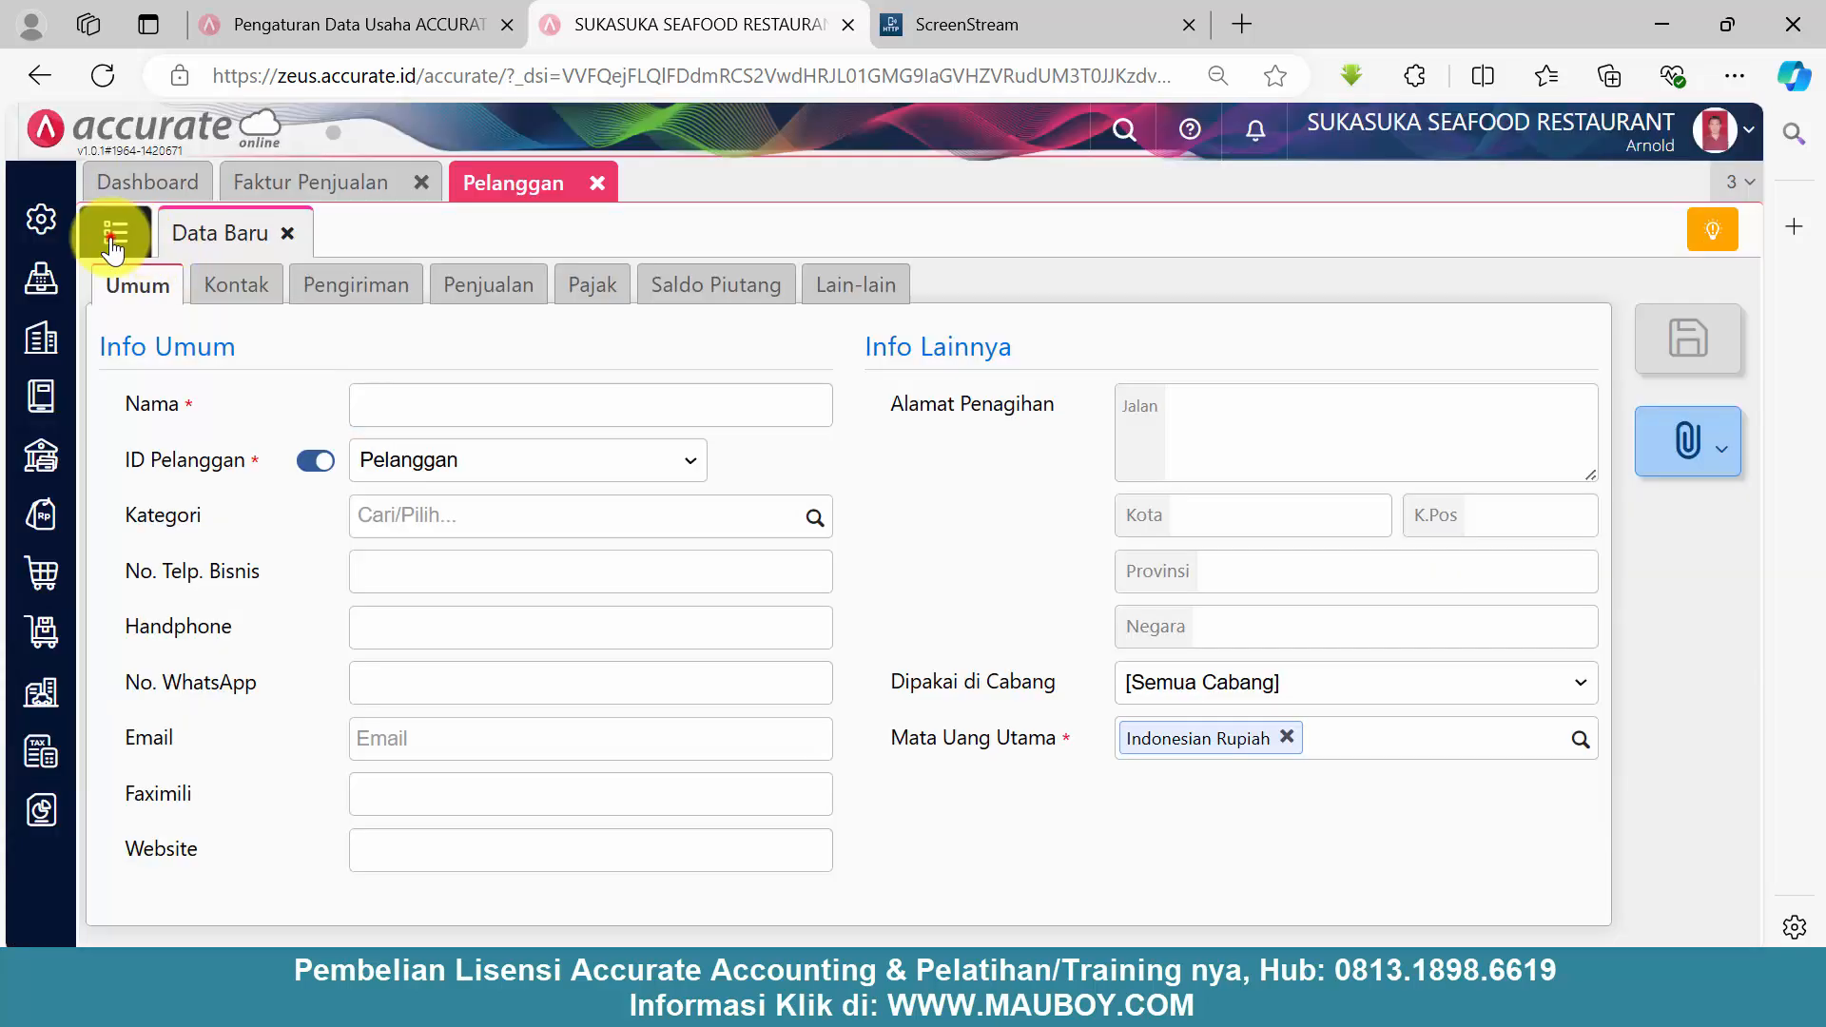
{"action": "left_click", "coordinate": [114, 233]}
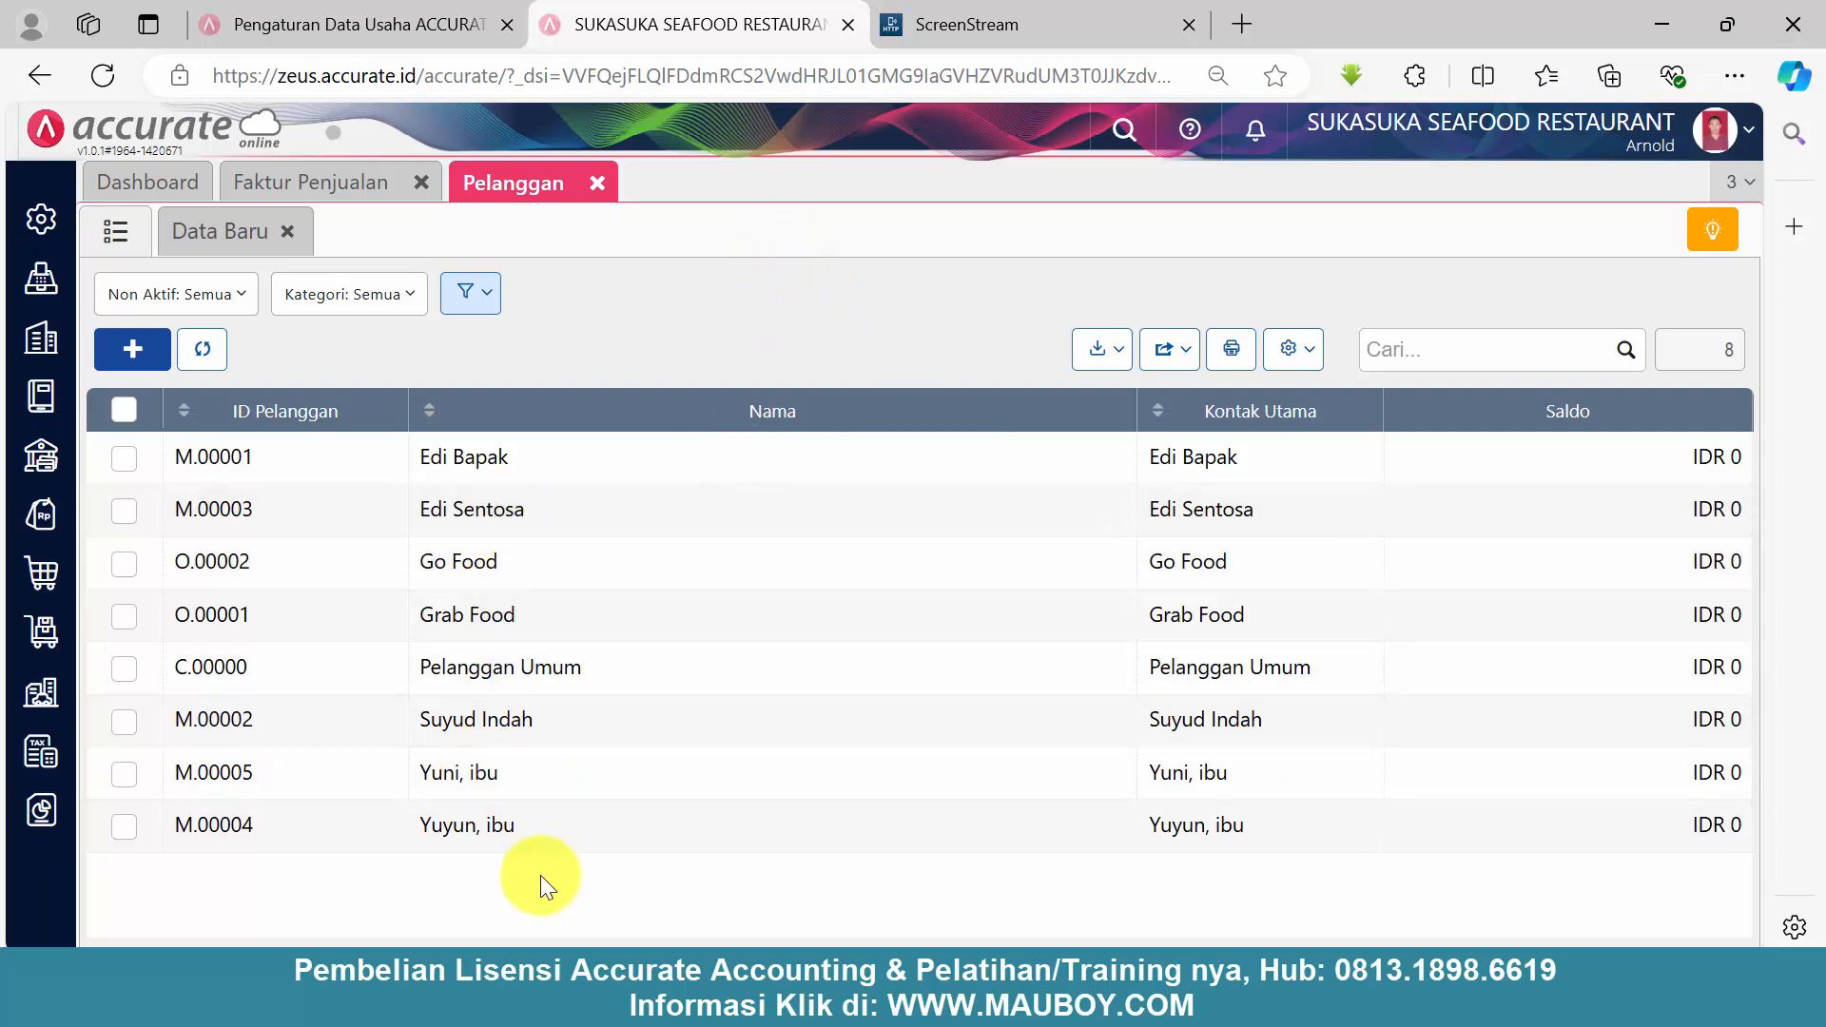
- Return to the mirrored phone's POS app and show the seated customers on the Meja page
{"action": "left_click", "coordinate": [1110, 24]}
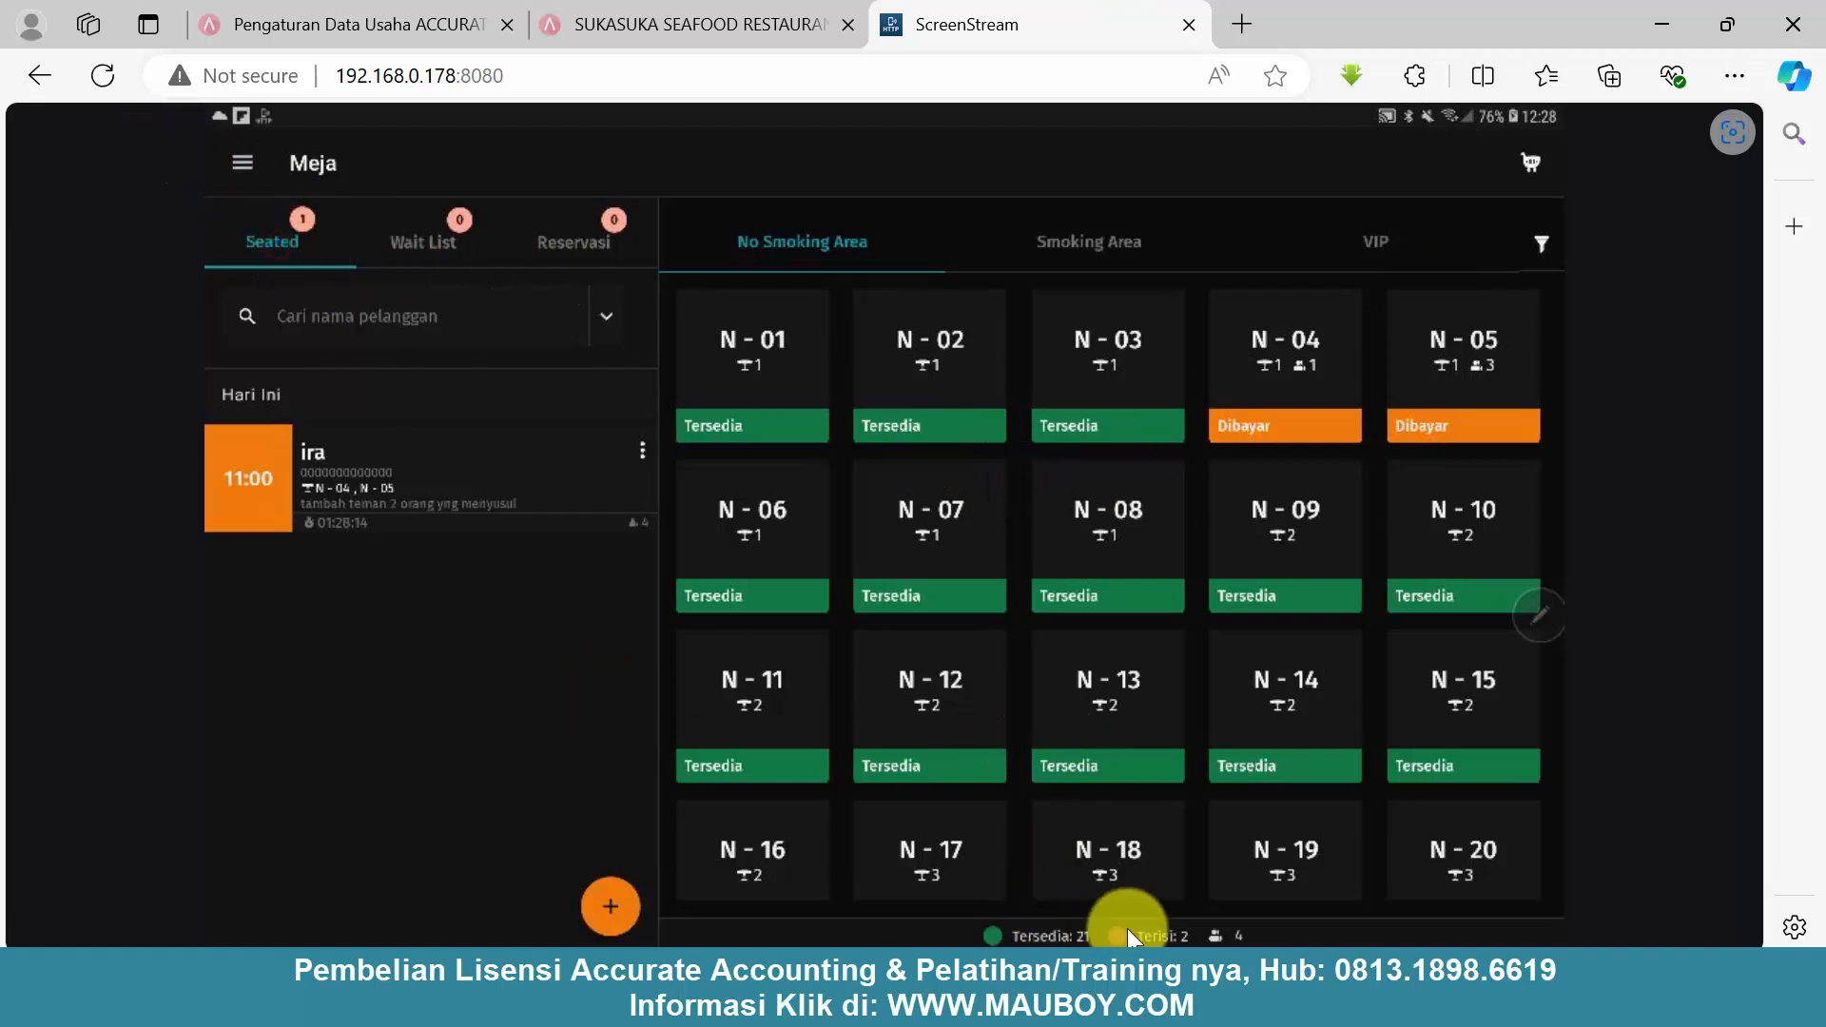
{"action": "left_click", "coordinate": [1088, 994]}
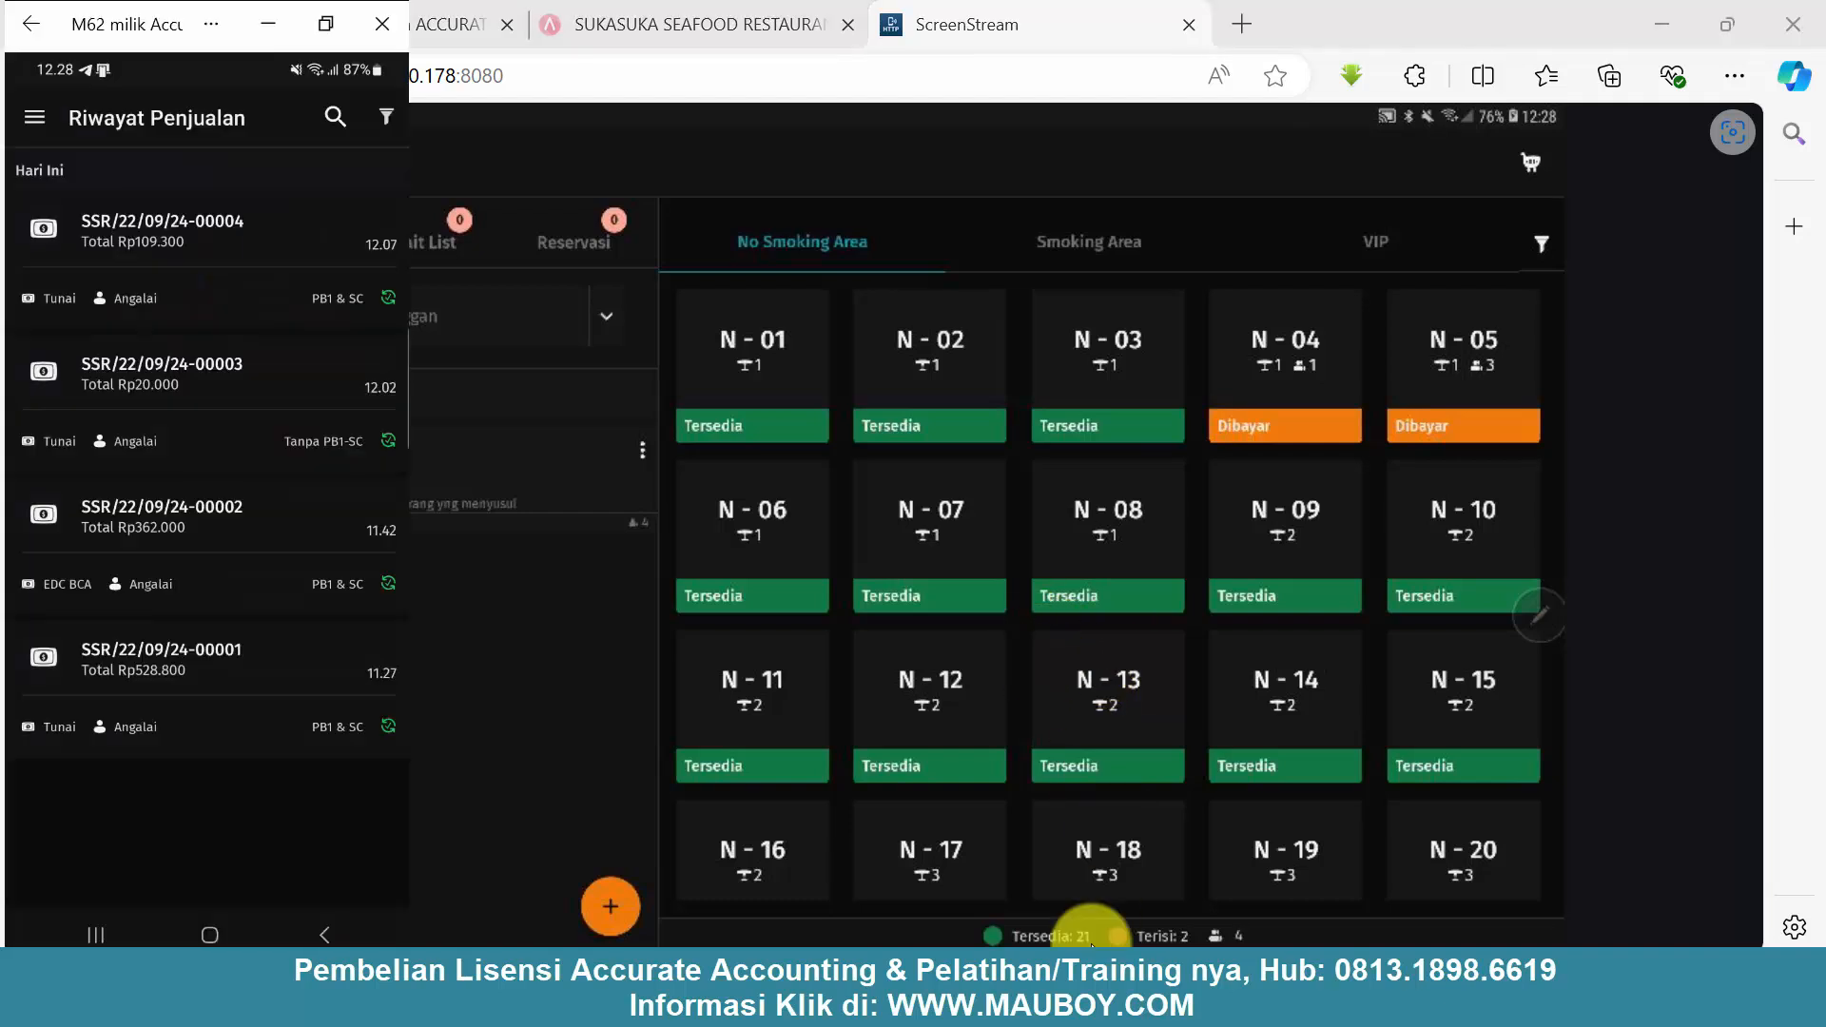
{"action": "mouse_move", "coordinate": [171, 33]}
{"action": "left_mouse_down"}
{"action": "mouse_move", "coordinate": [557, 25]}
{"action": "mouse_move", "coordinate": [197, 30]}
{"action": "left_mouse_up"}
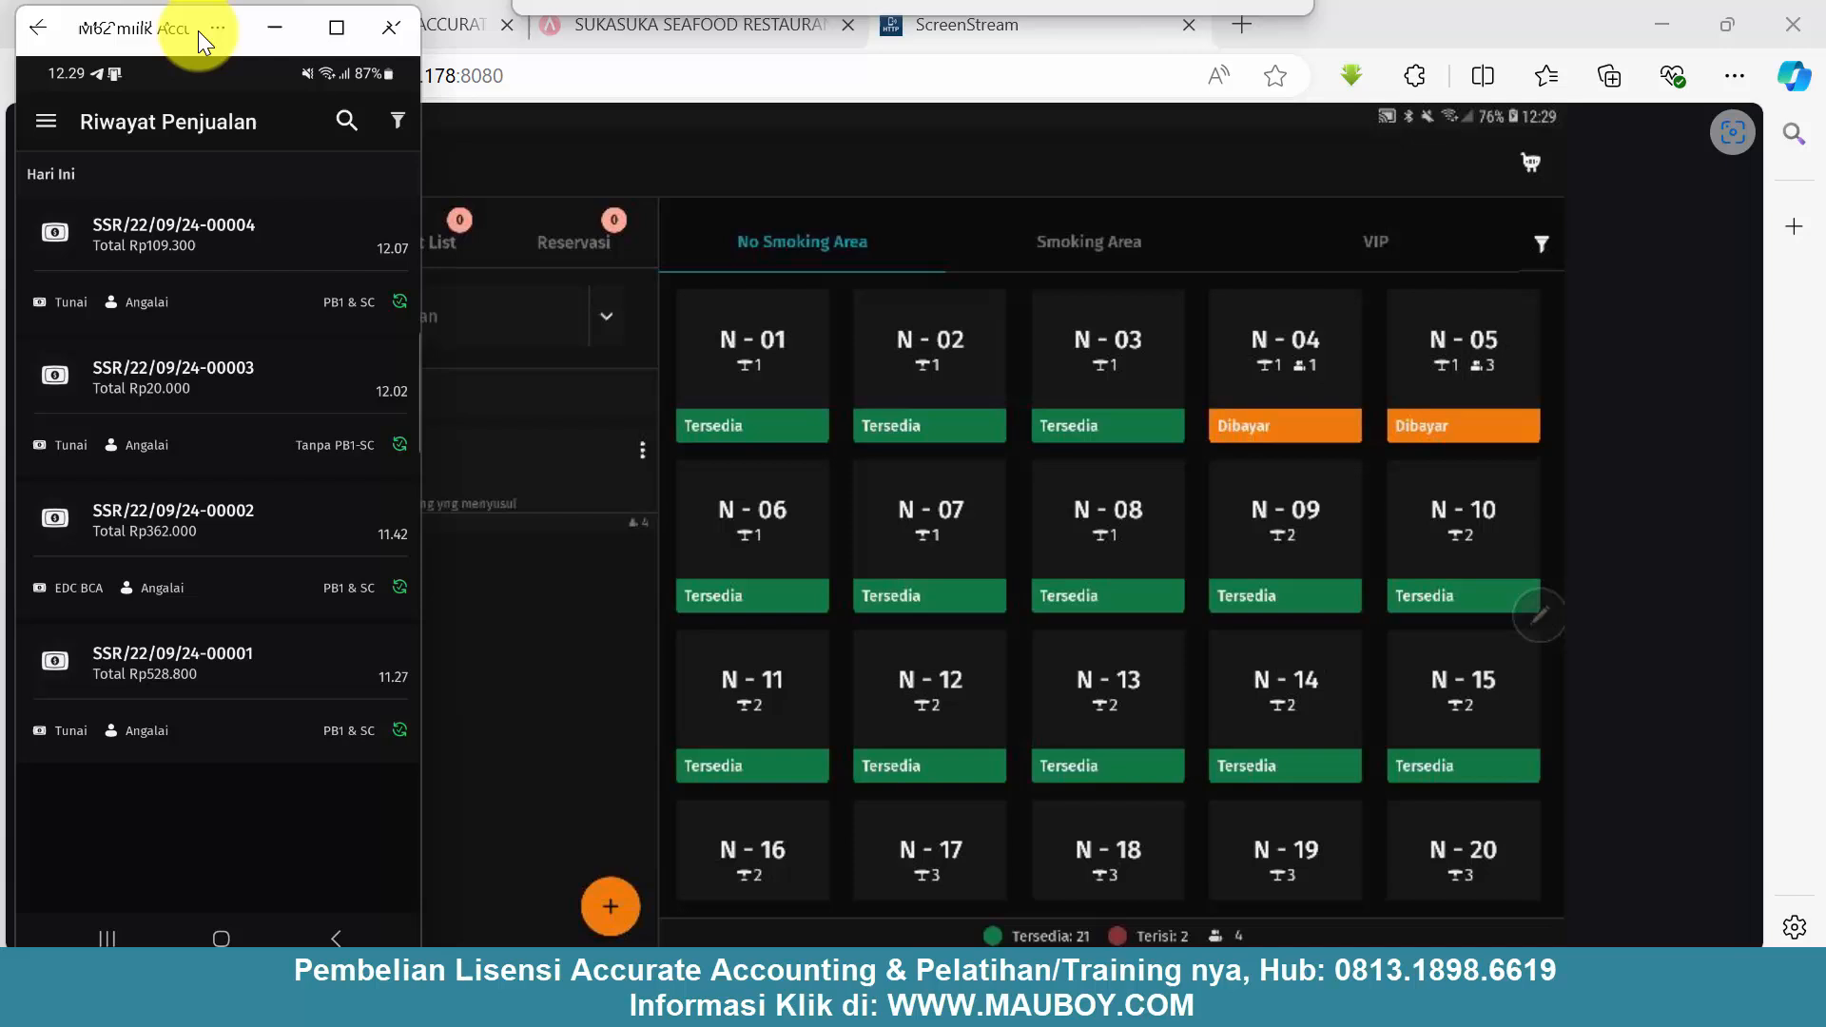
{"action": "left_click", "coordinate": [45, 121]}
{"action": "left_click", "coordinate": [117, 473]}
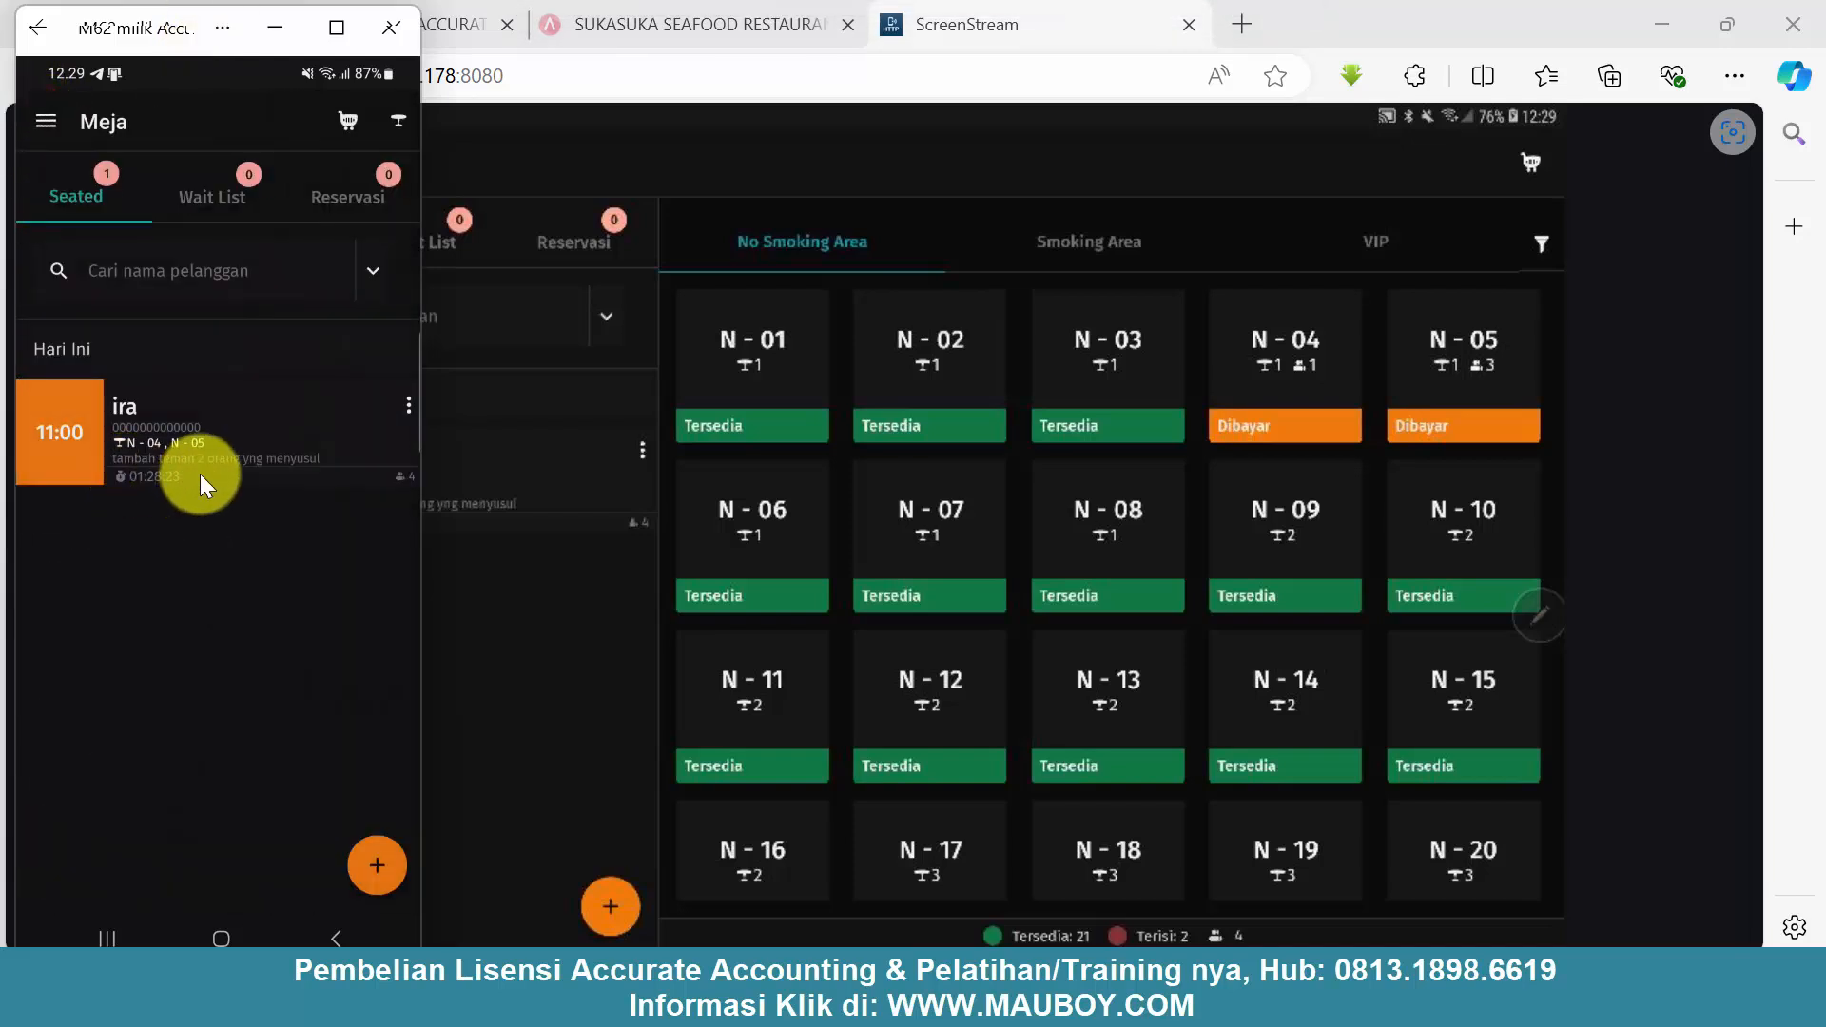
{"action": "left_click", "coordinate": [38, 181]}
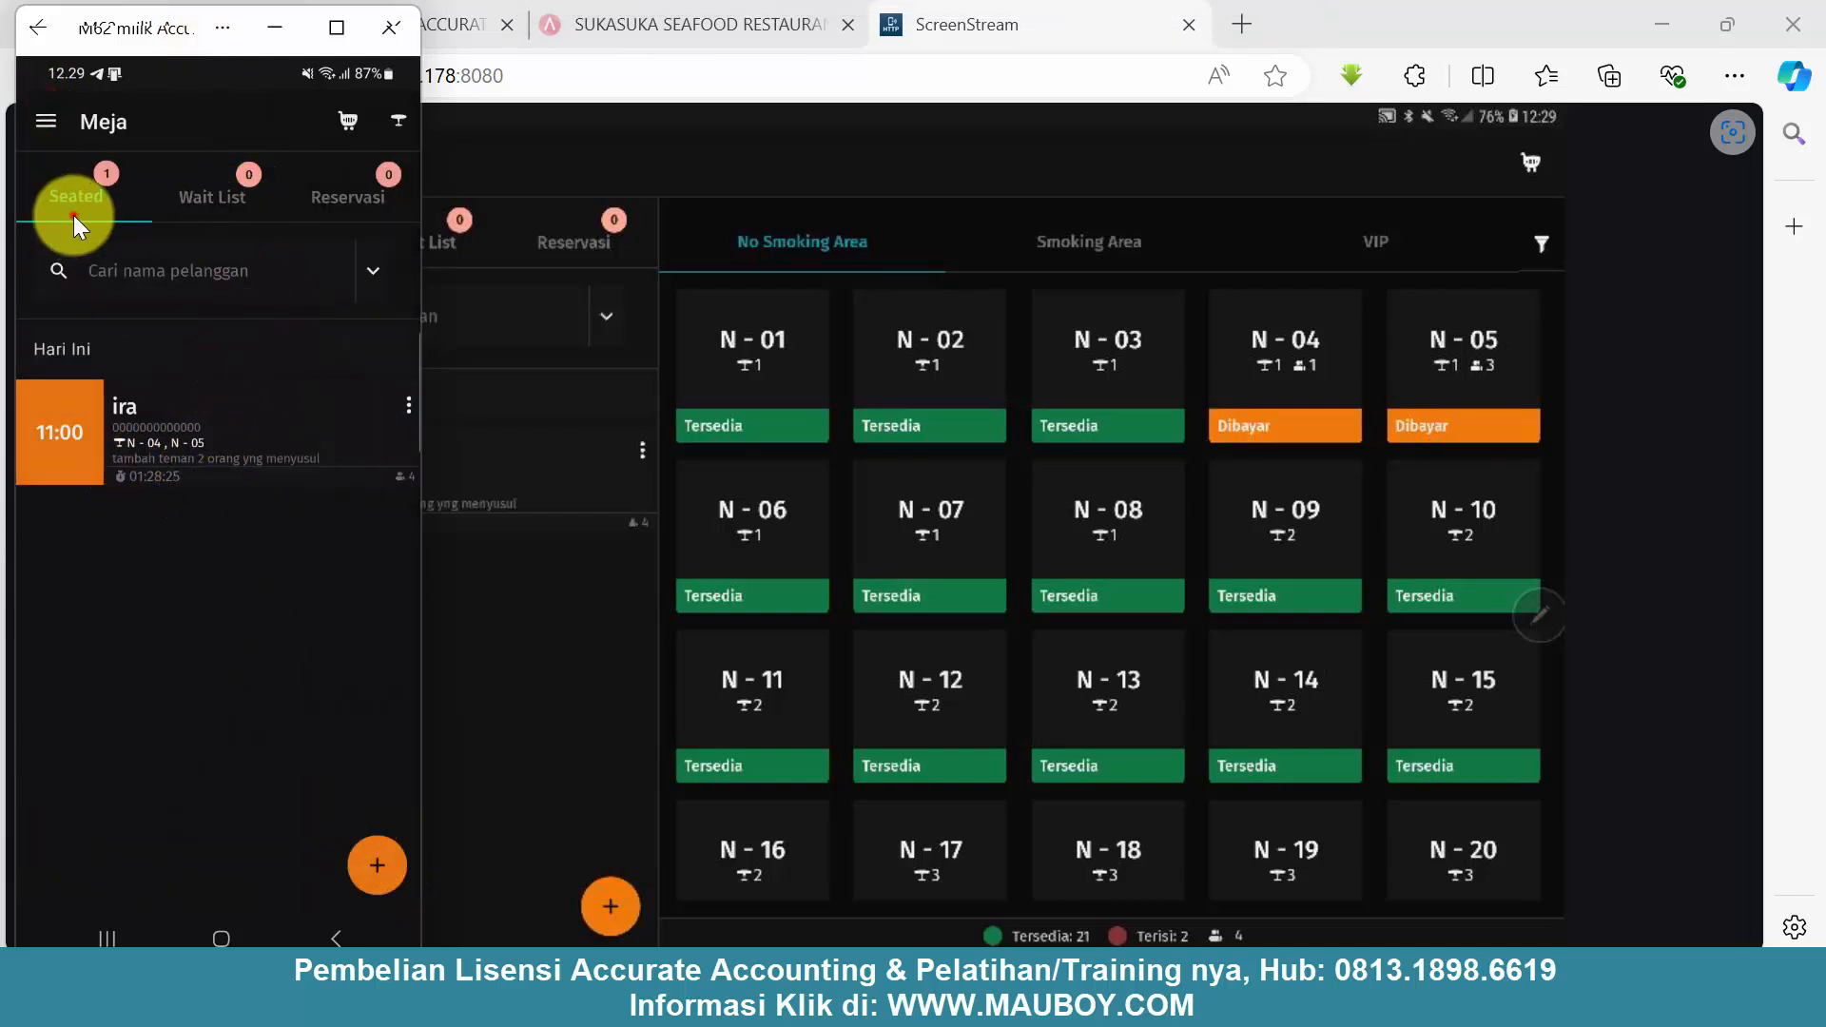
- Start adding a seated customer, entering the customer's name and mobile phone number
{"action": "left_click", "coordinate": [381, 875]}
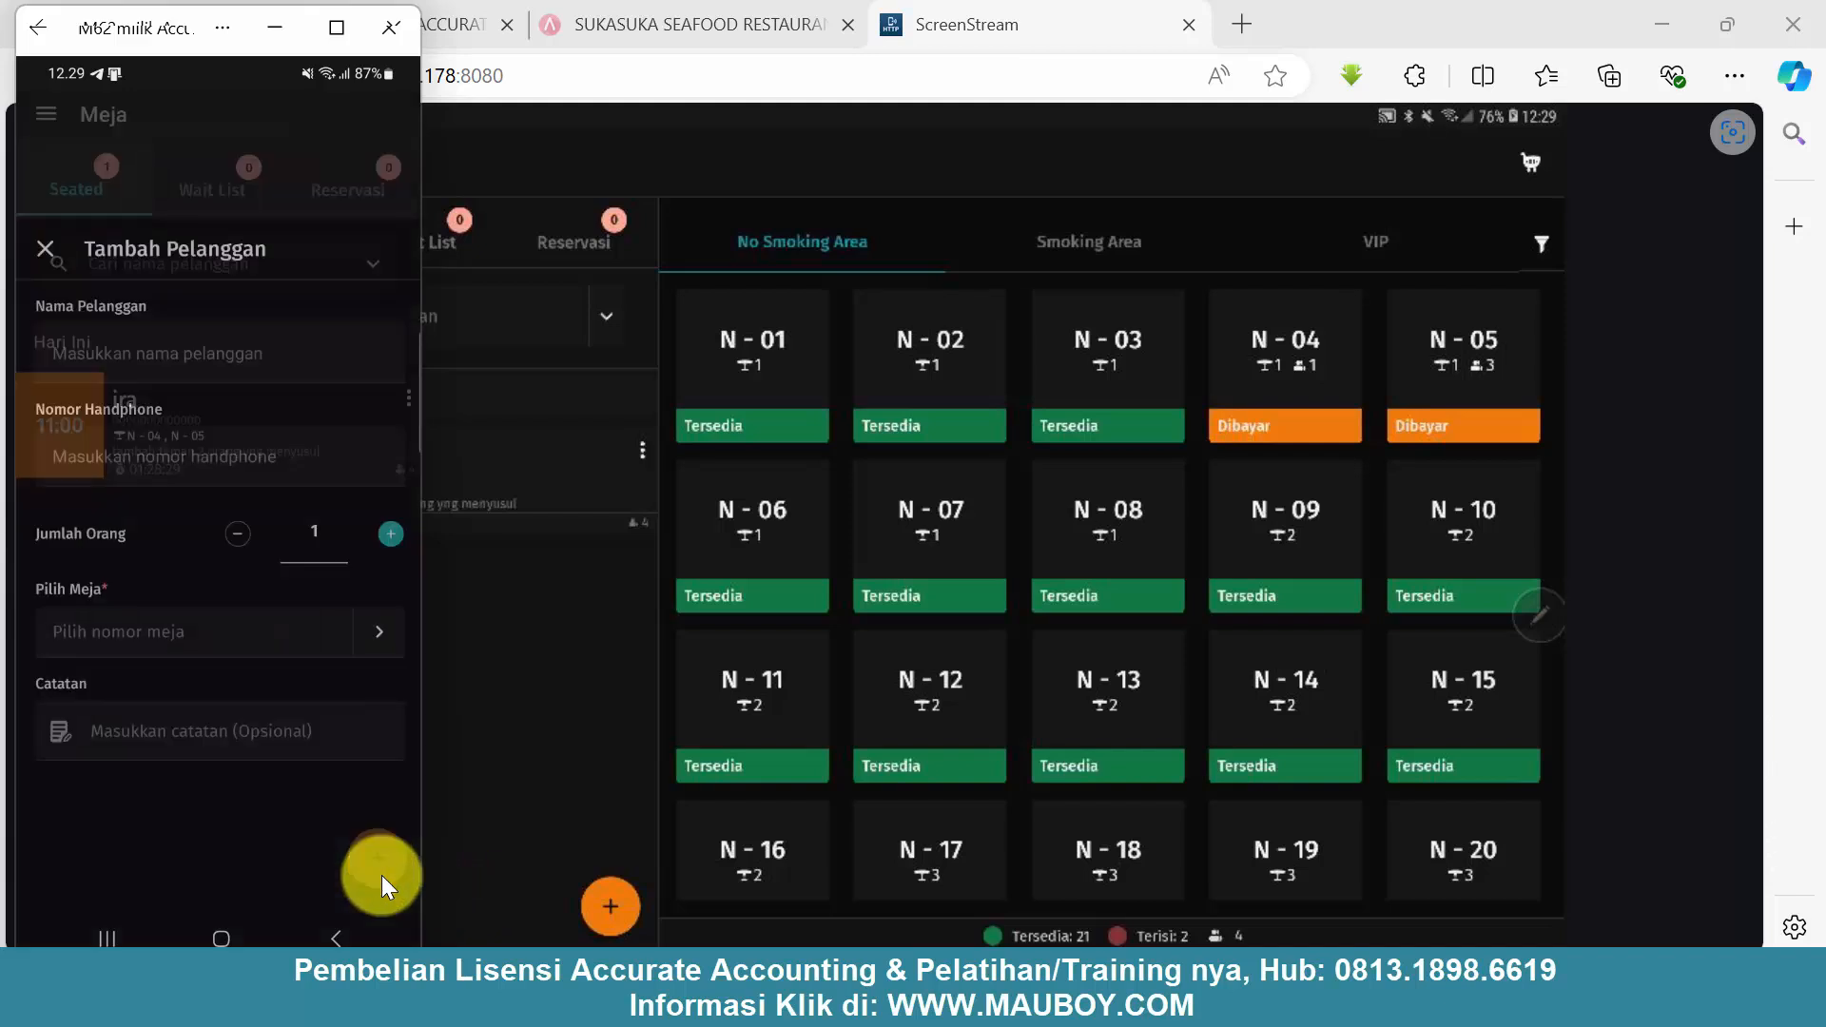
{"action": "left_click", "coordinate": [163, 228]}
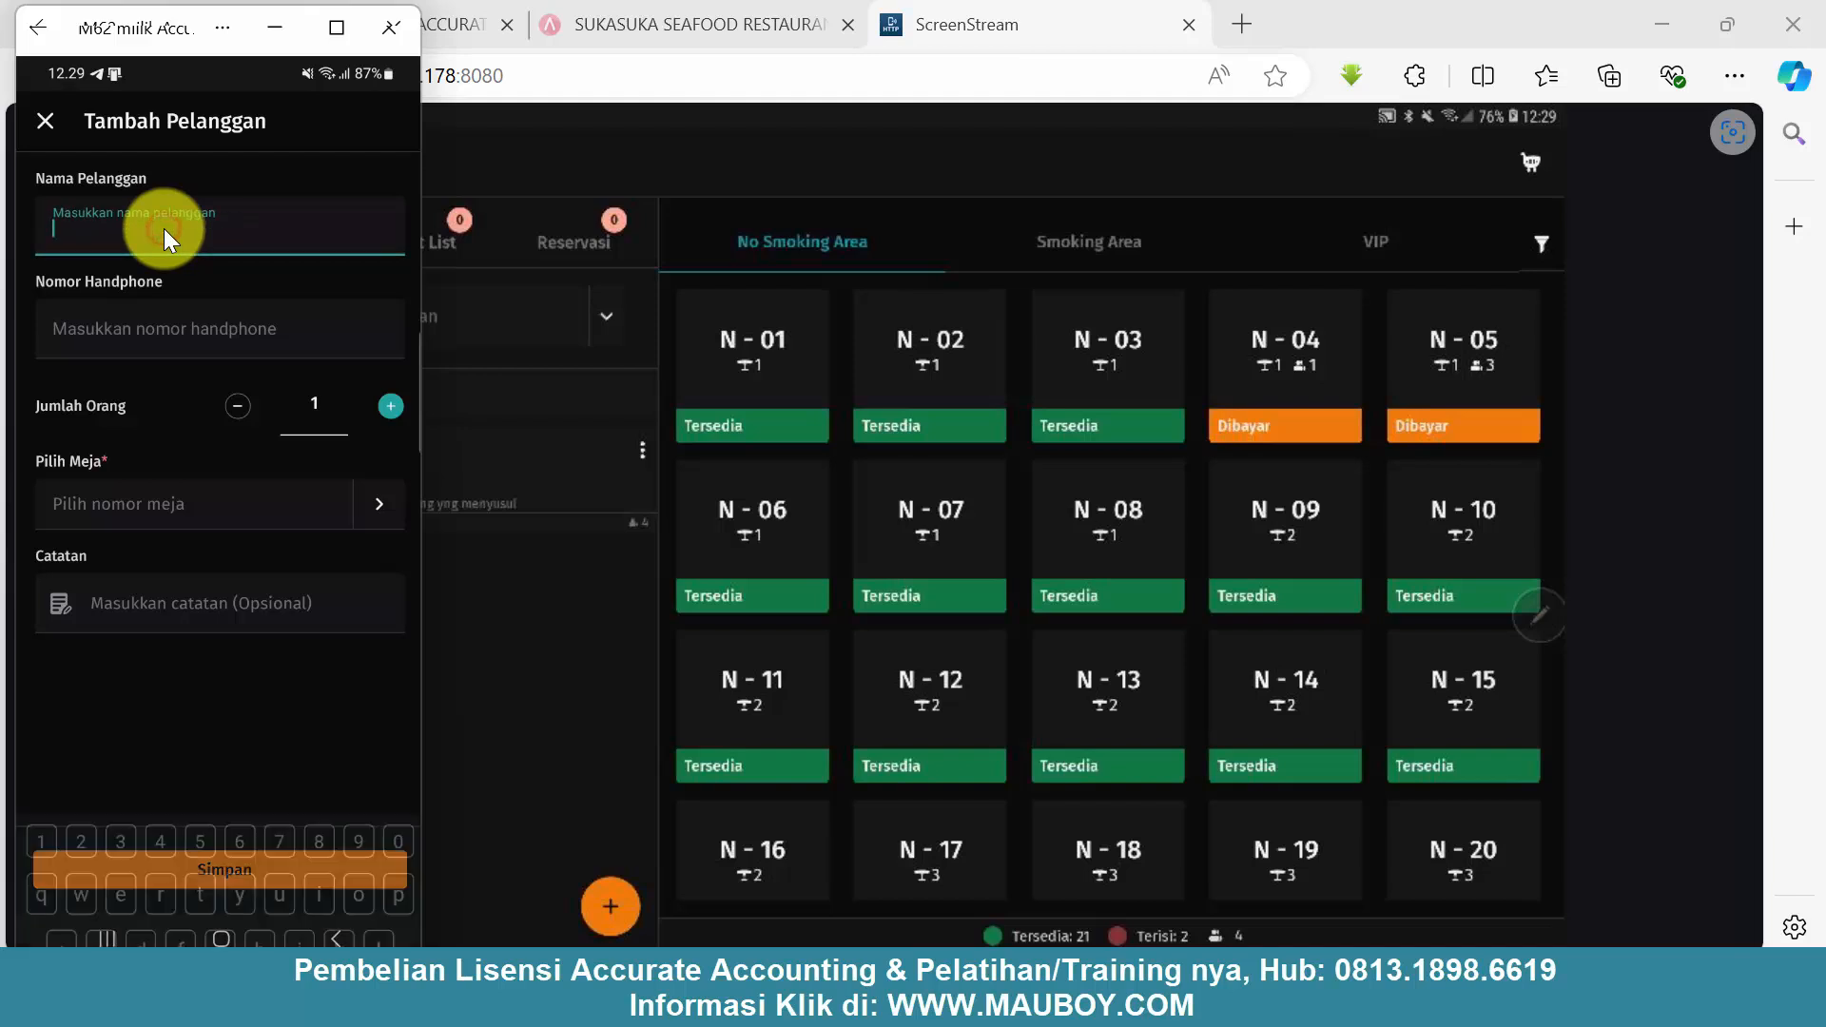
{"action": "type", "text": "Yuni, ibu"}
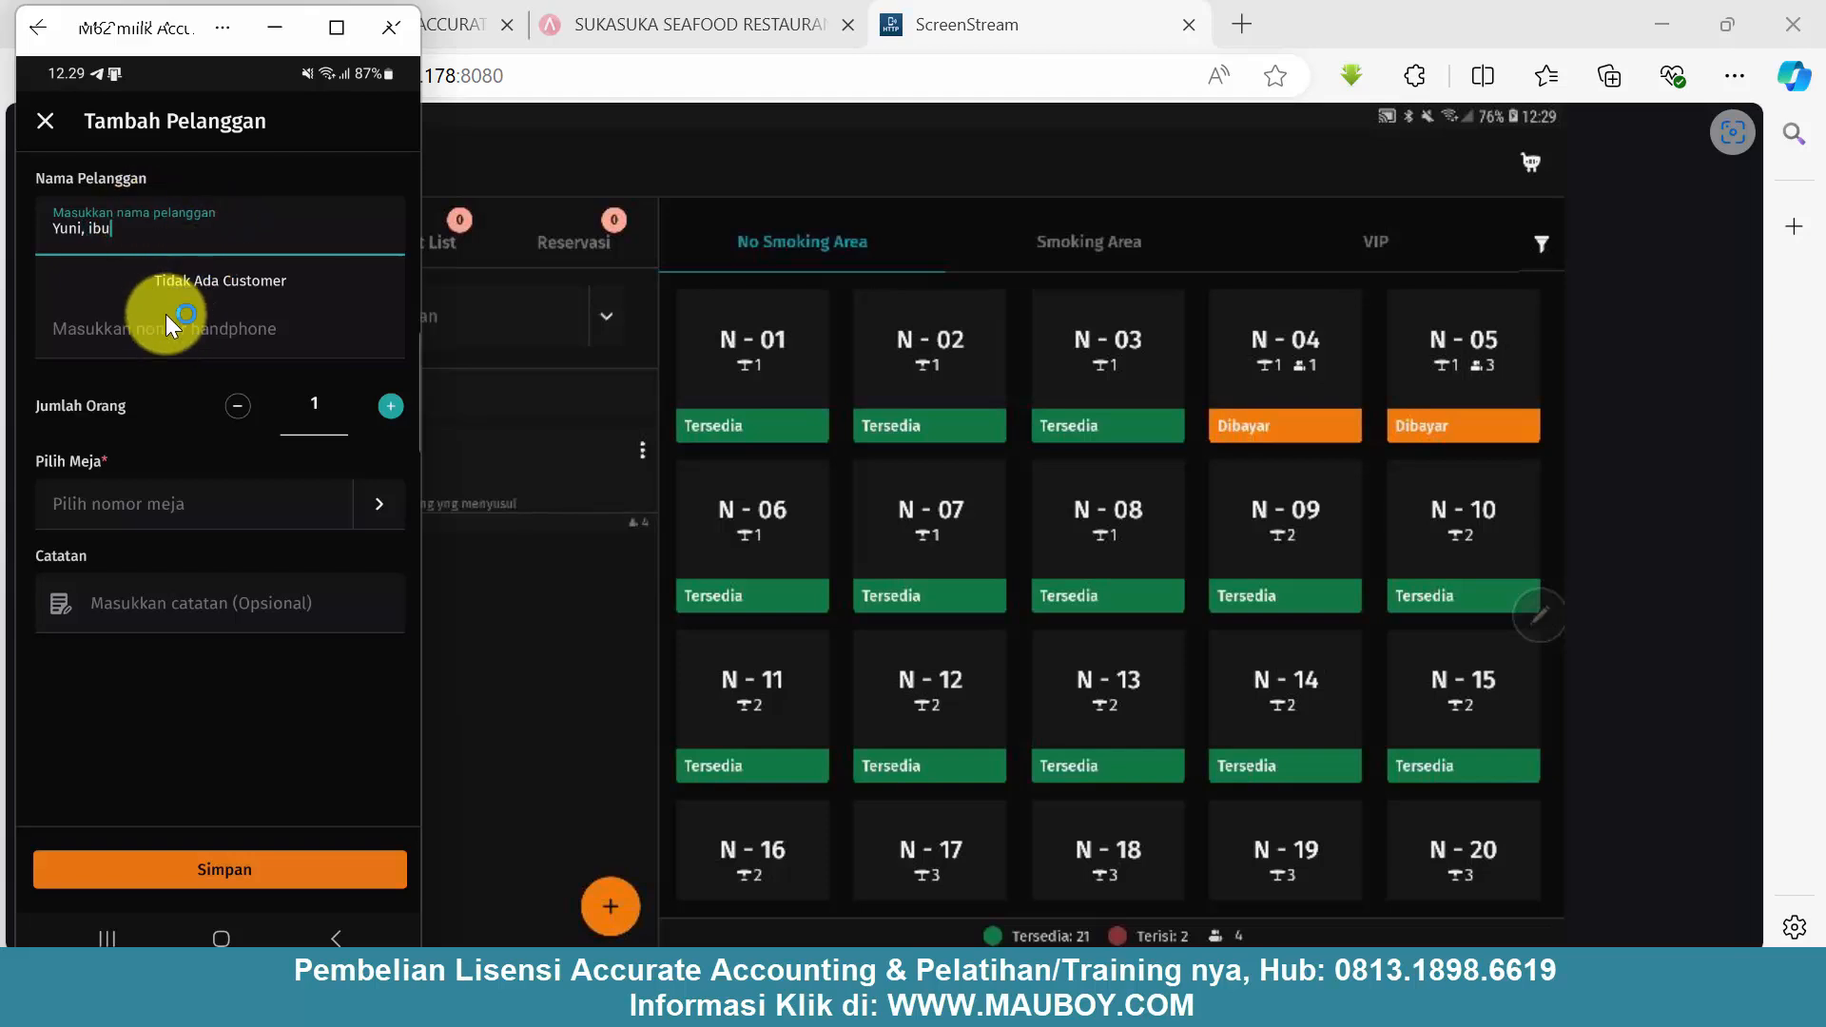
{"action": "key", "text": "BackSpace"}
{"action": "left_click", "coordinate": [164, 325]}
{"action": "type", "text": "0"}
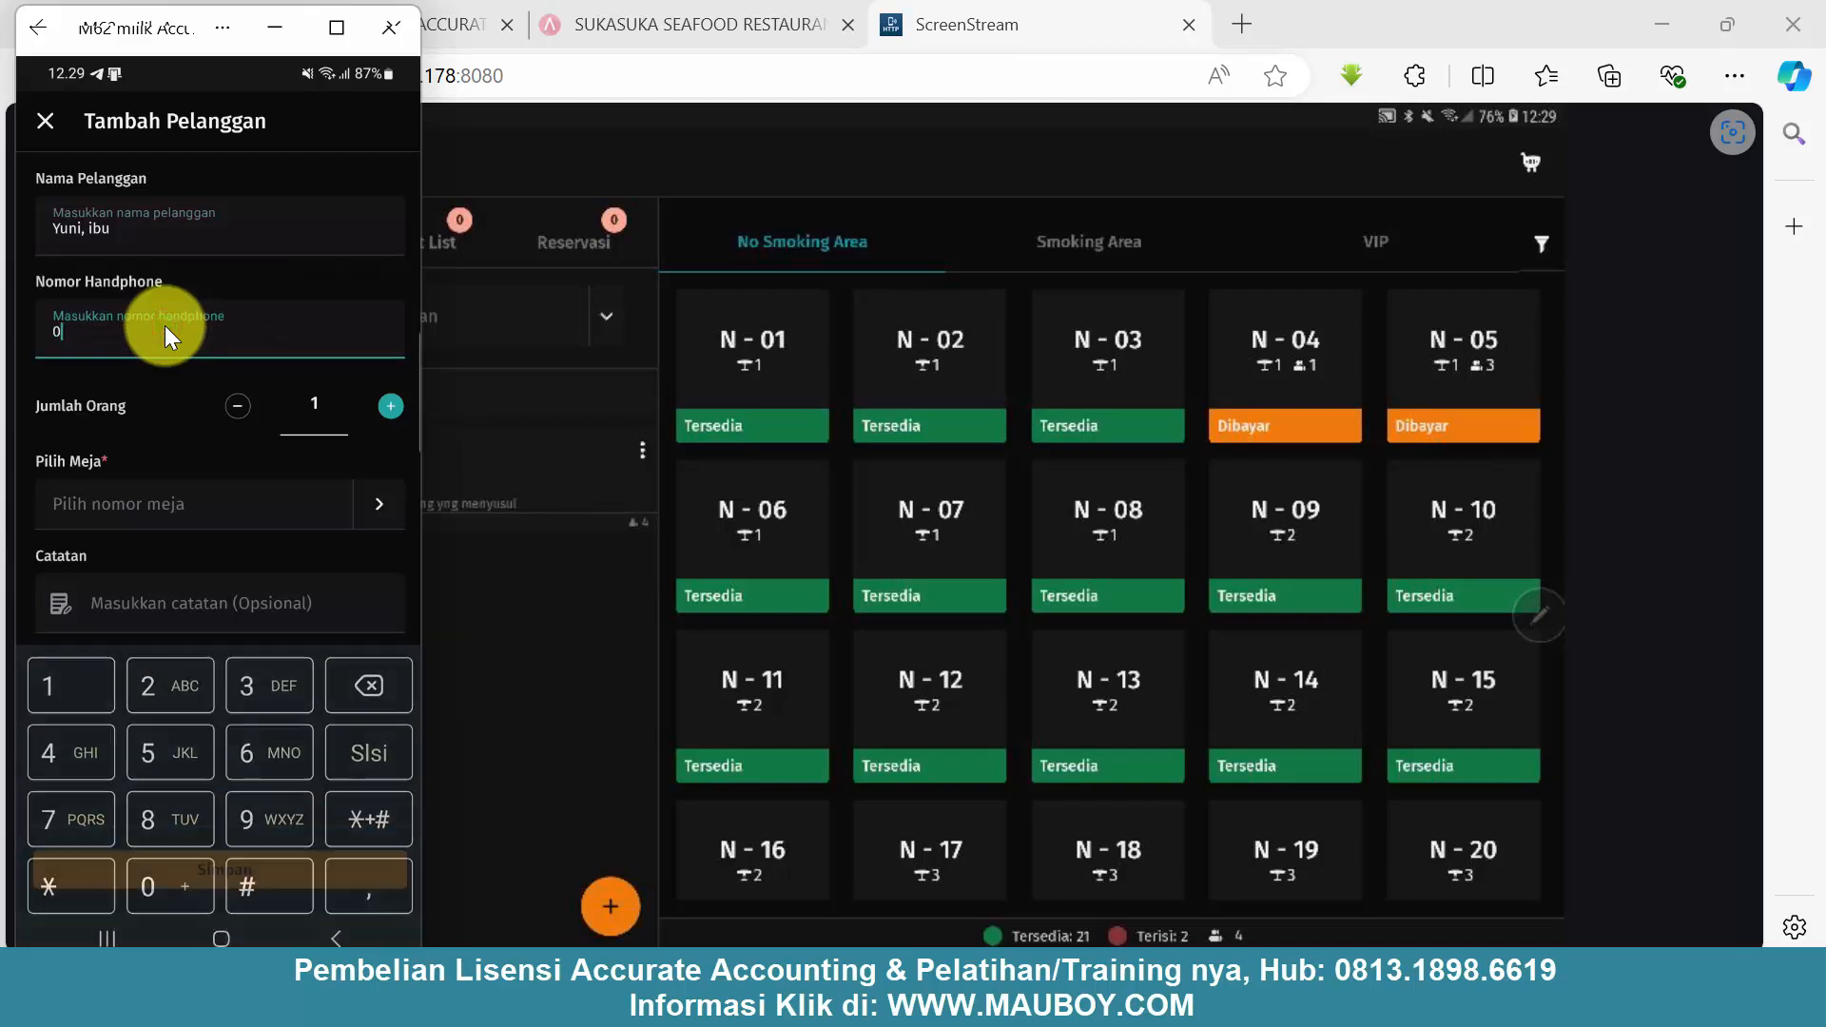
{"action": "type", "text": "00000000"}
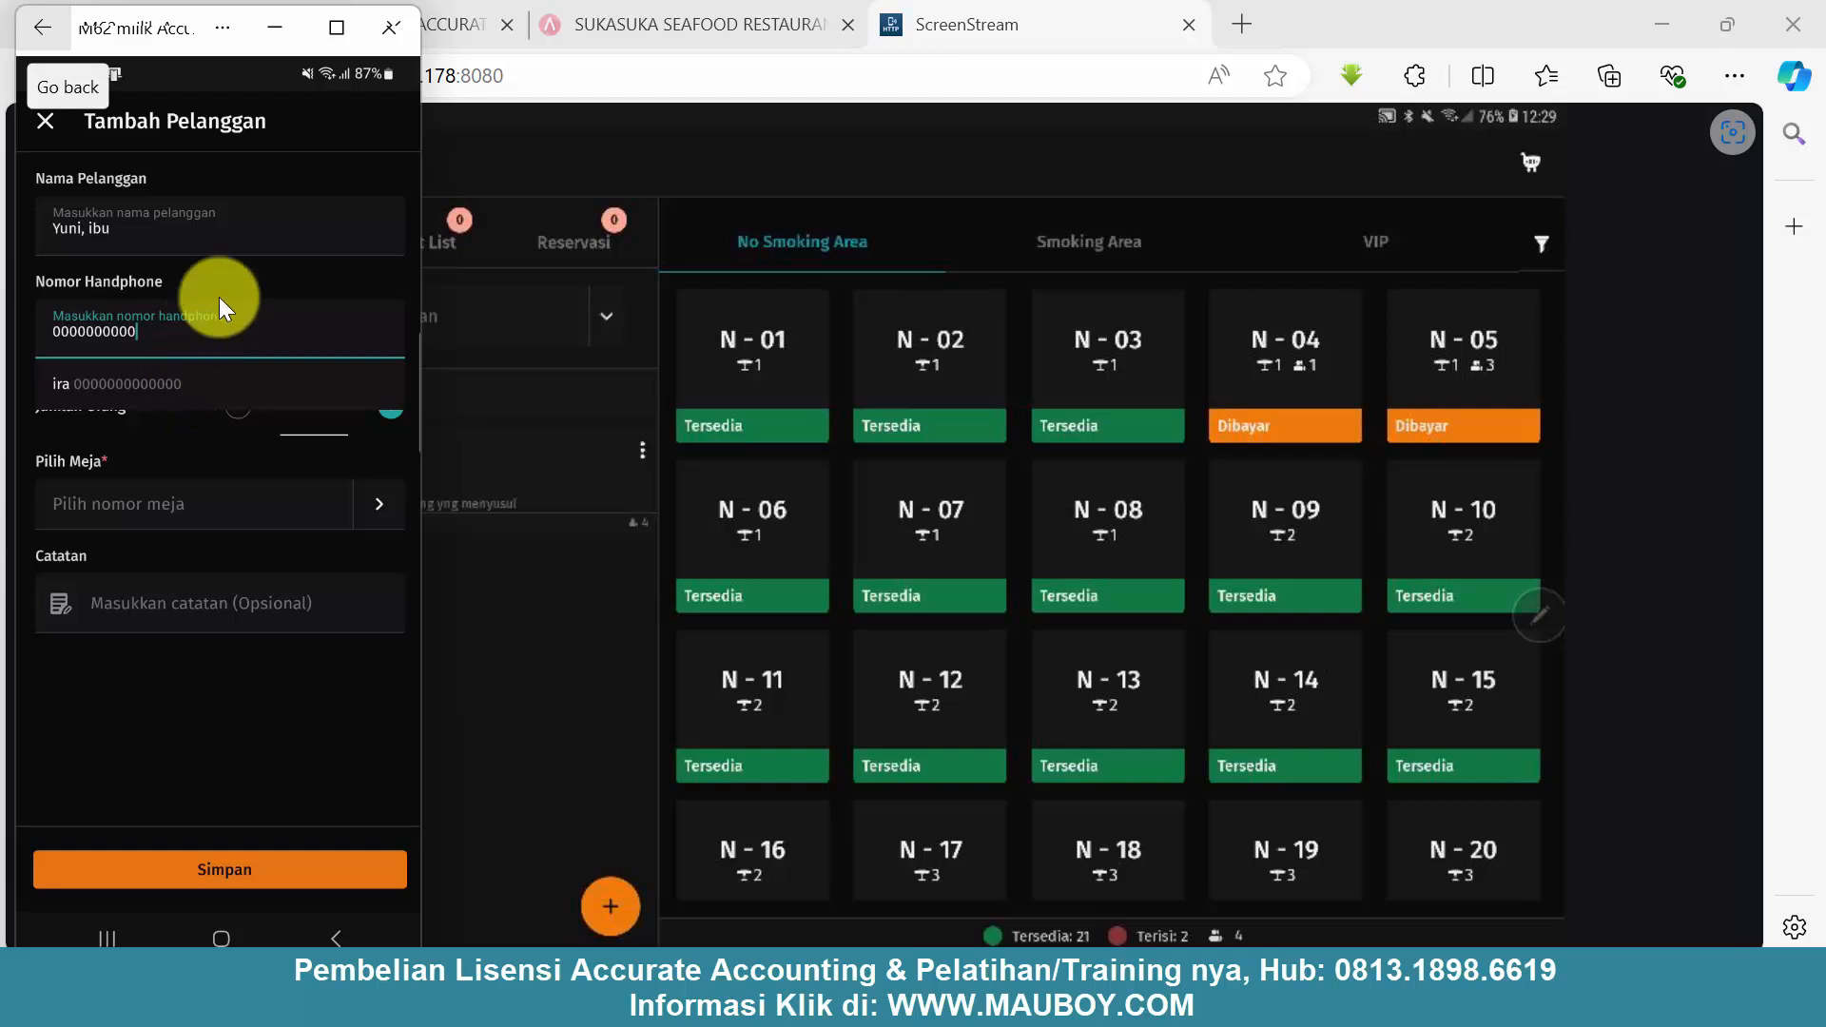
- Assign table N - 23 in the No Smoking Area to the new seated customer
{"action": "left_click", "coordinate": [151, 438]}
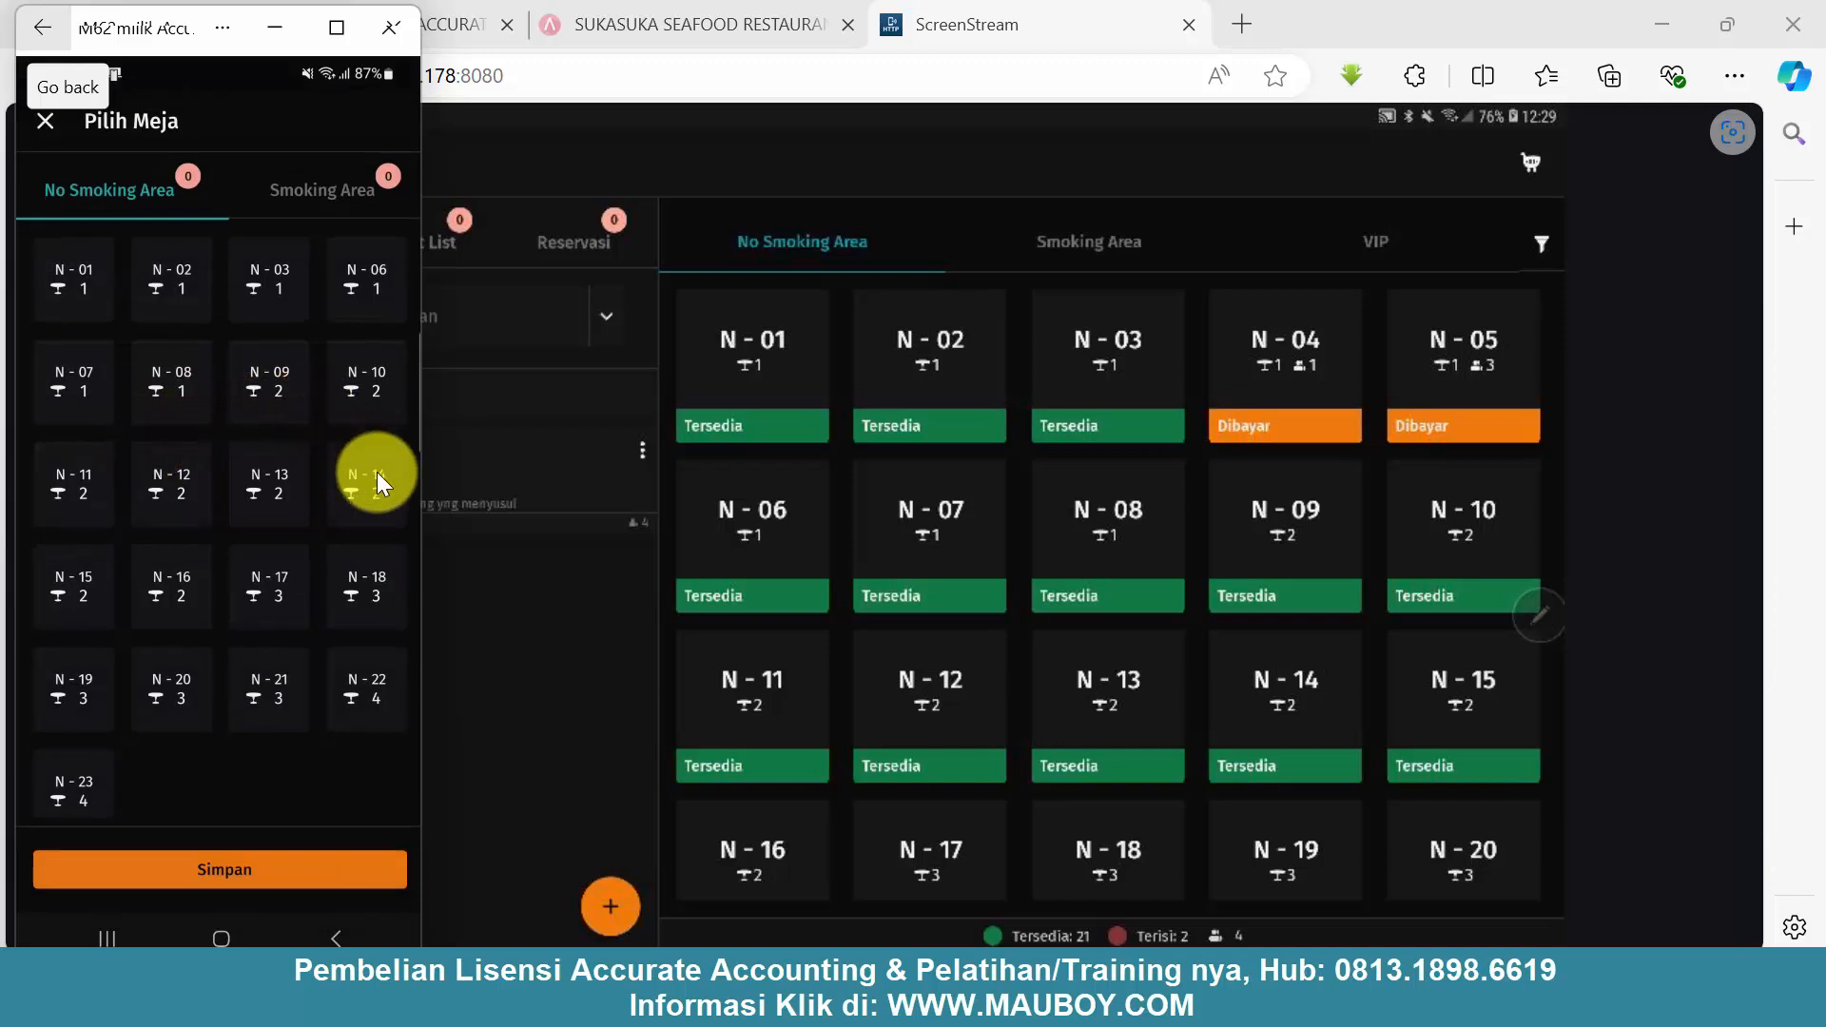
{"action": "left_click", "coordinate": [82, 789]}
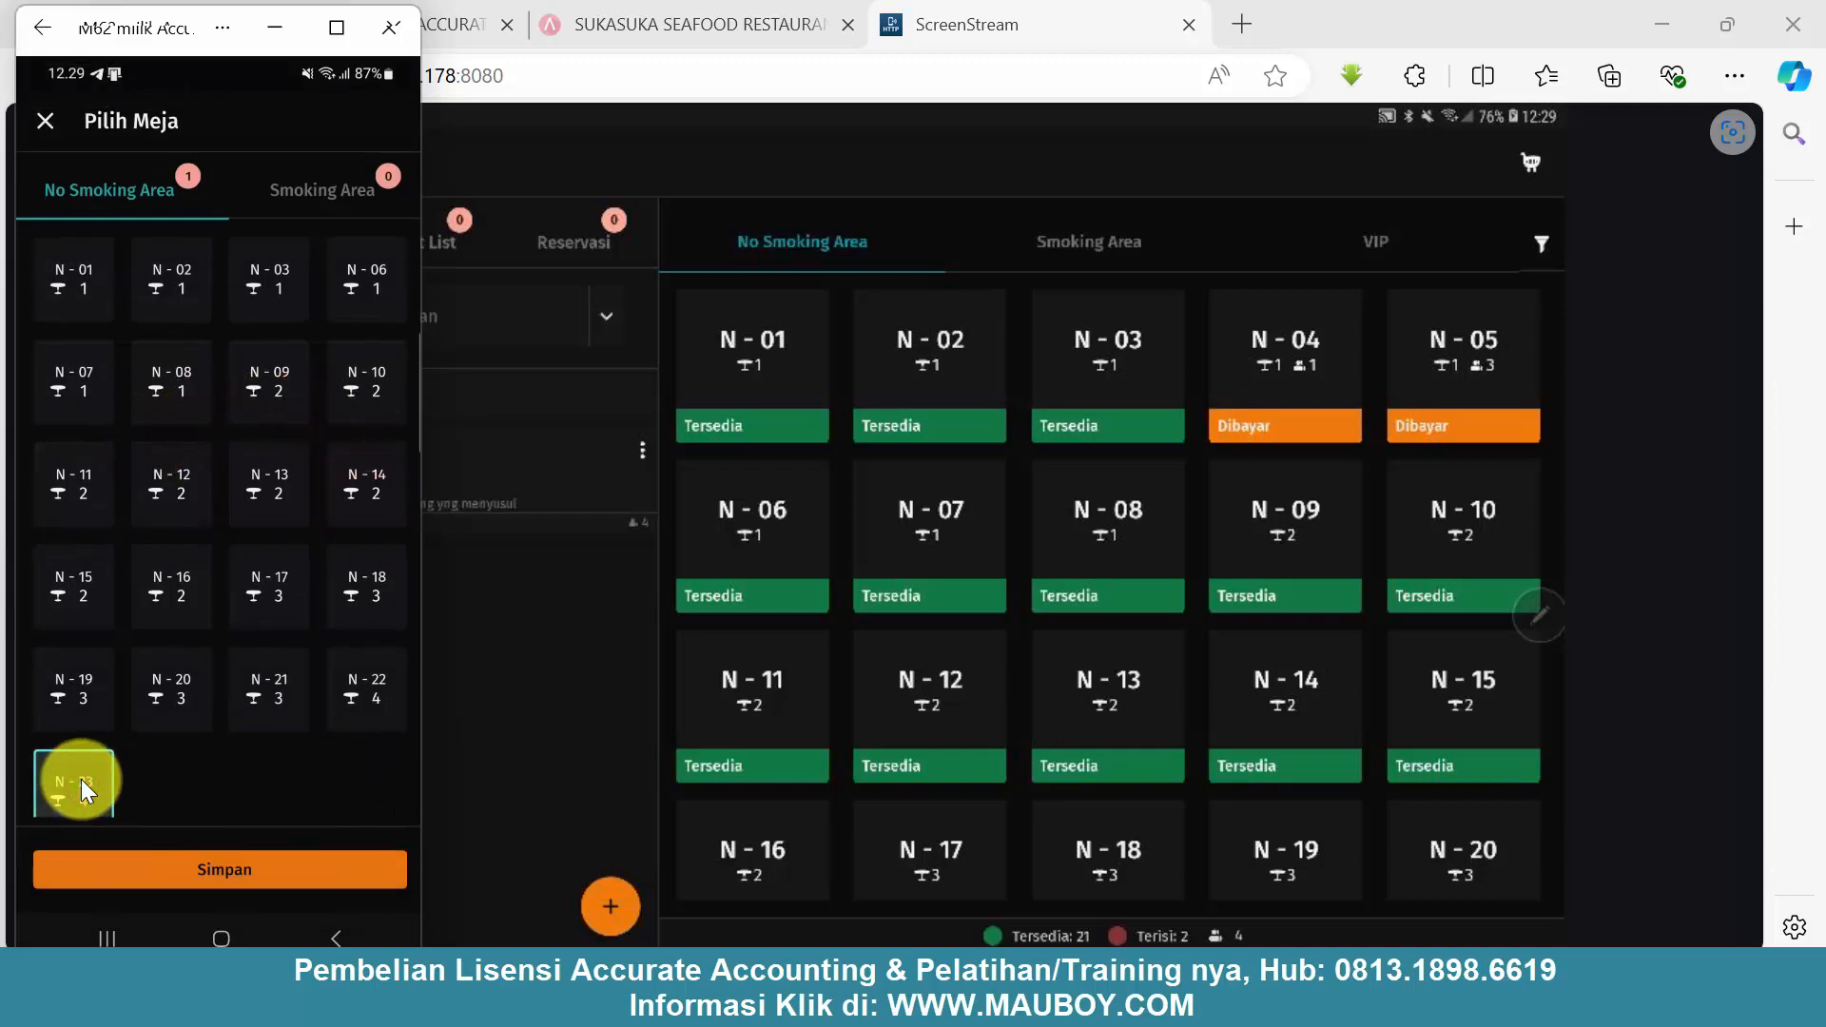
{"action": "left_click", "coordinate": [163, 869]}
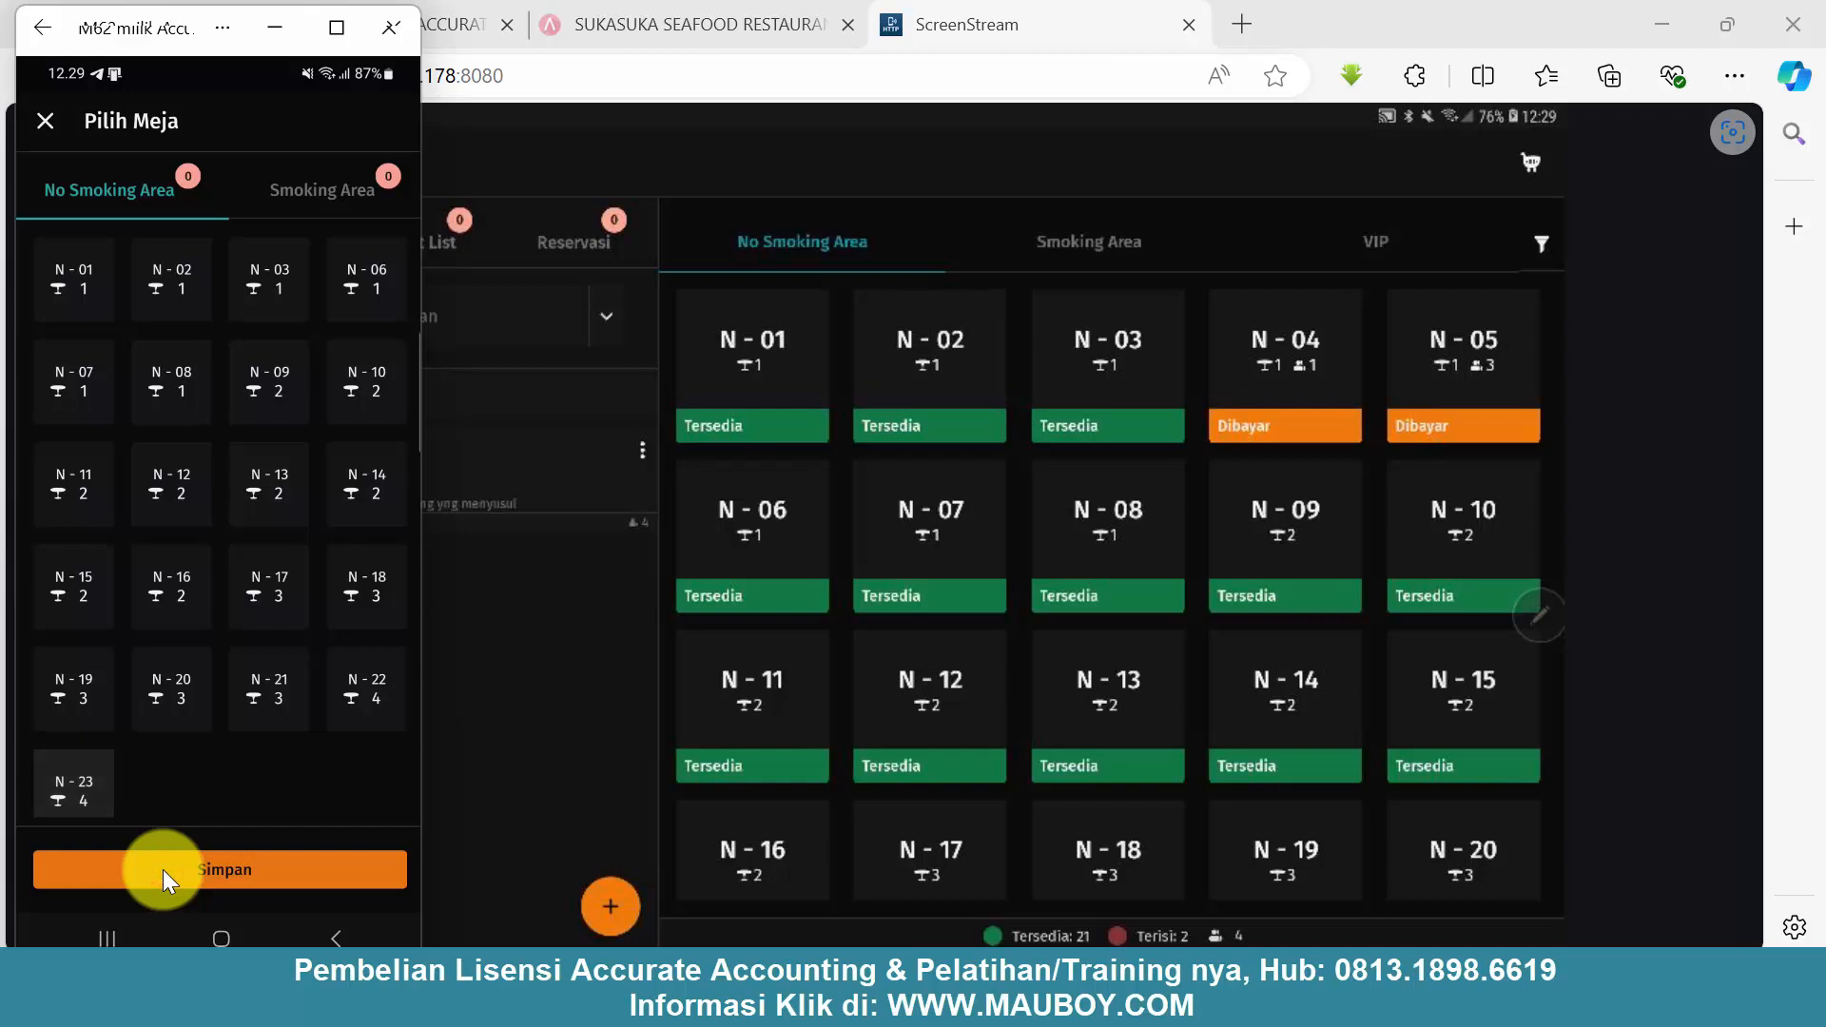
{"action": "left_click", "coordinate": [162, 869]}
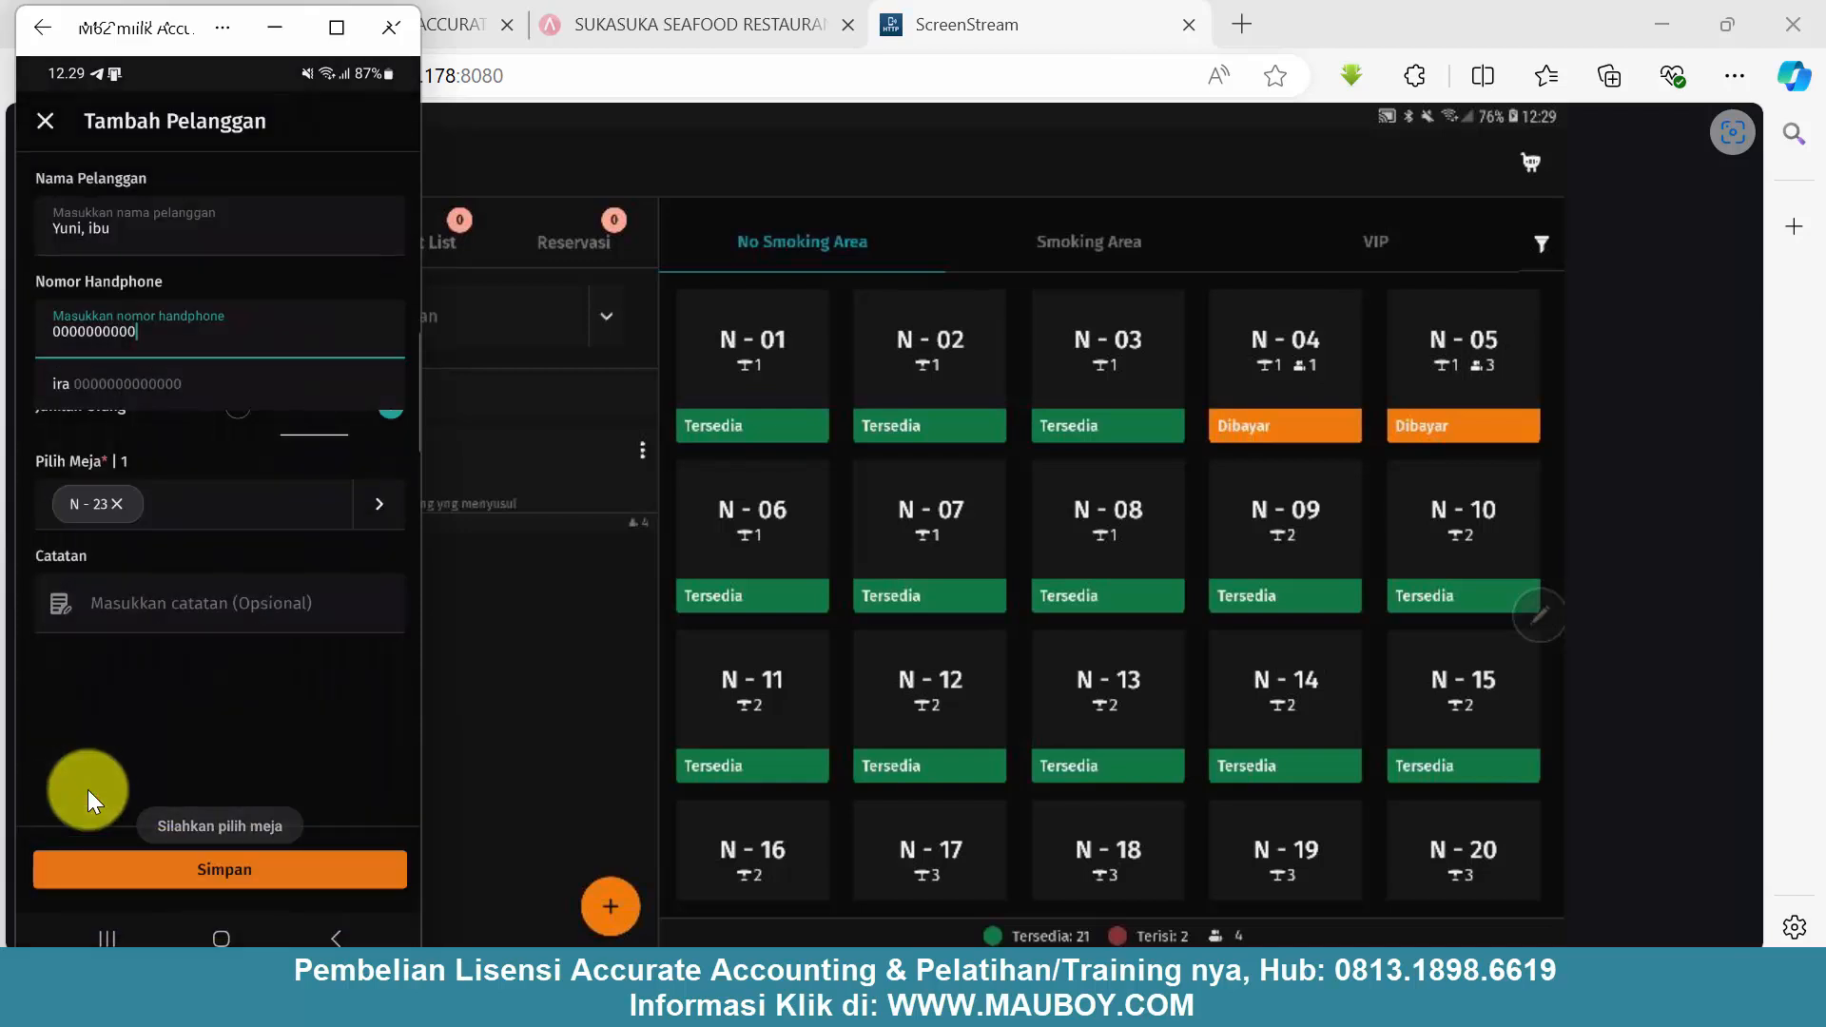
- Add the note "pelanggan di accurate online" and save the new seated customer
{"action": "left_click", "coordinate": [173, 613]}
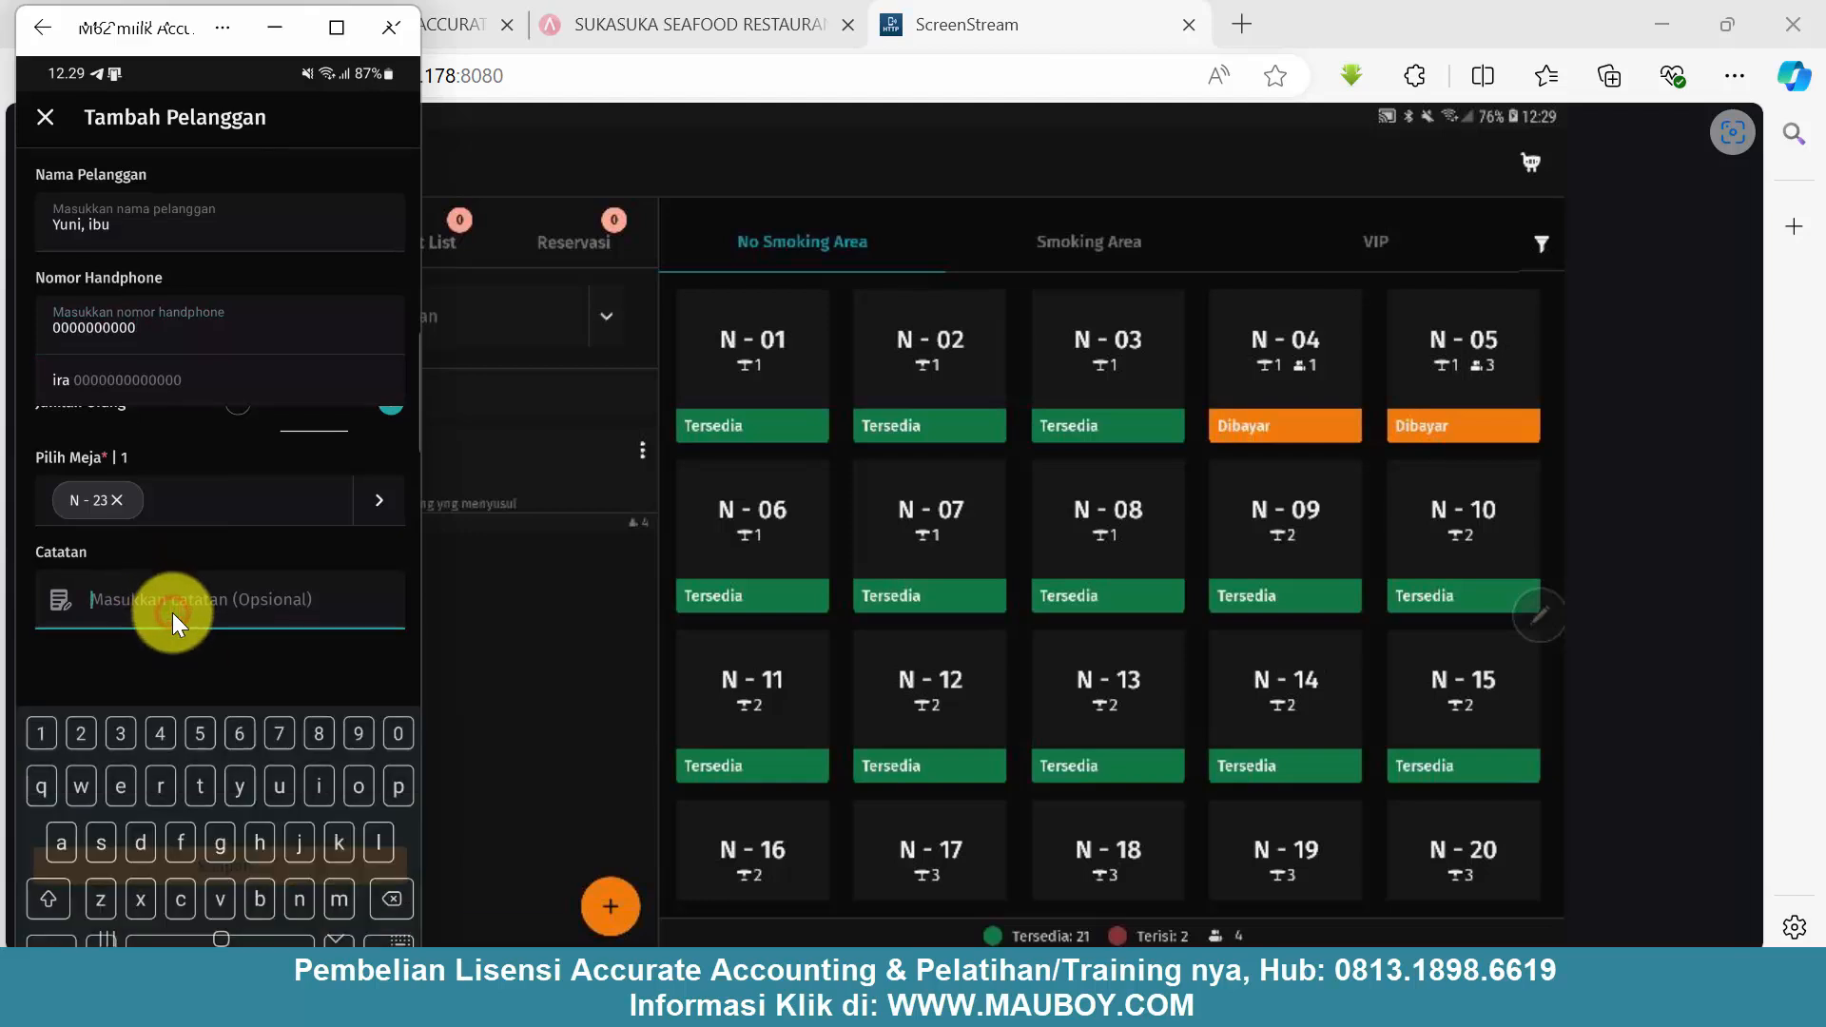
{"action": "type", "text": "pelanggan"}
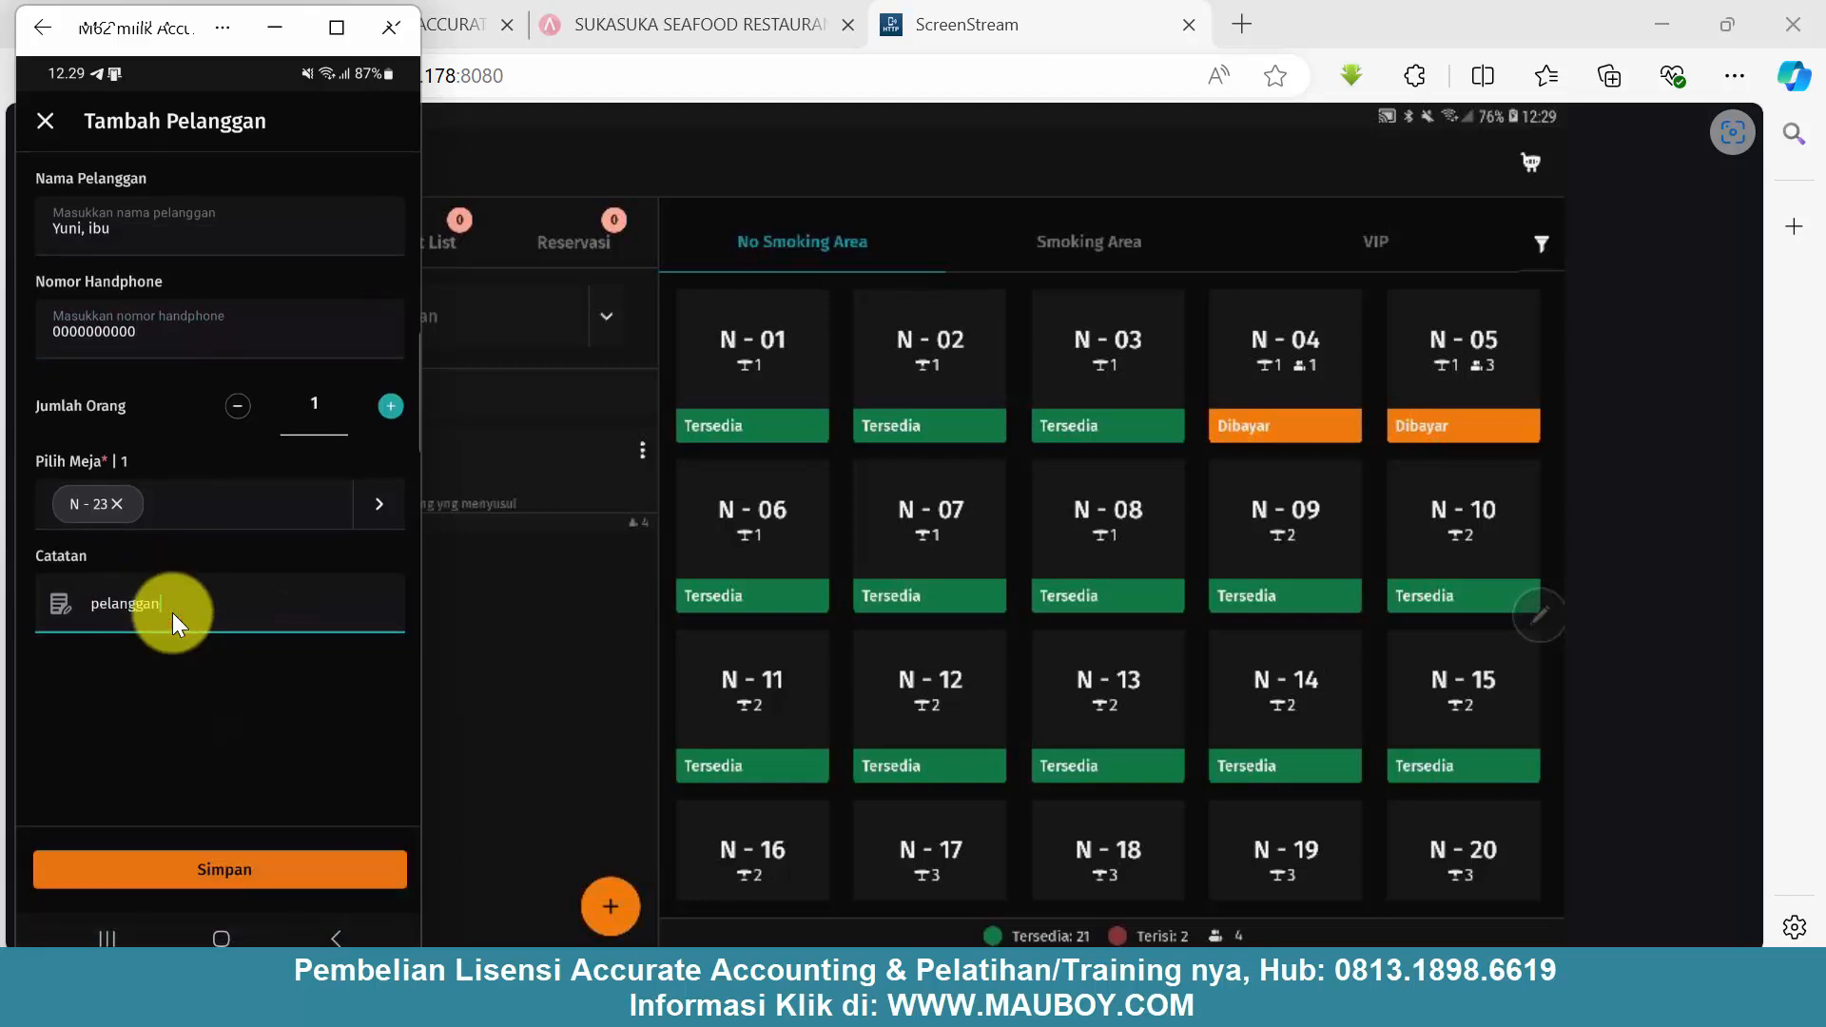
{"action": "type", "text": " di accurate online"}
{"action": "left_click", "coordinate": [253, 871]}
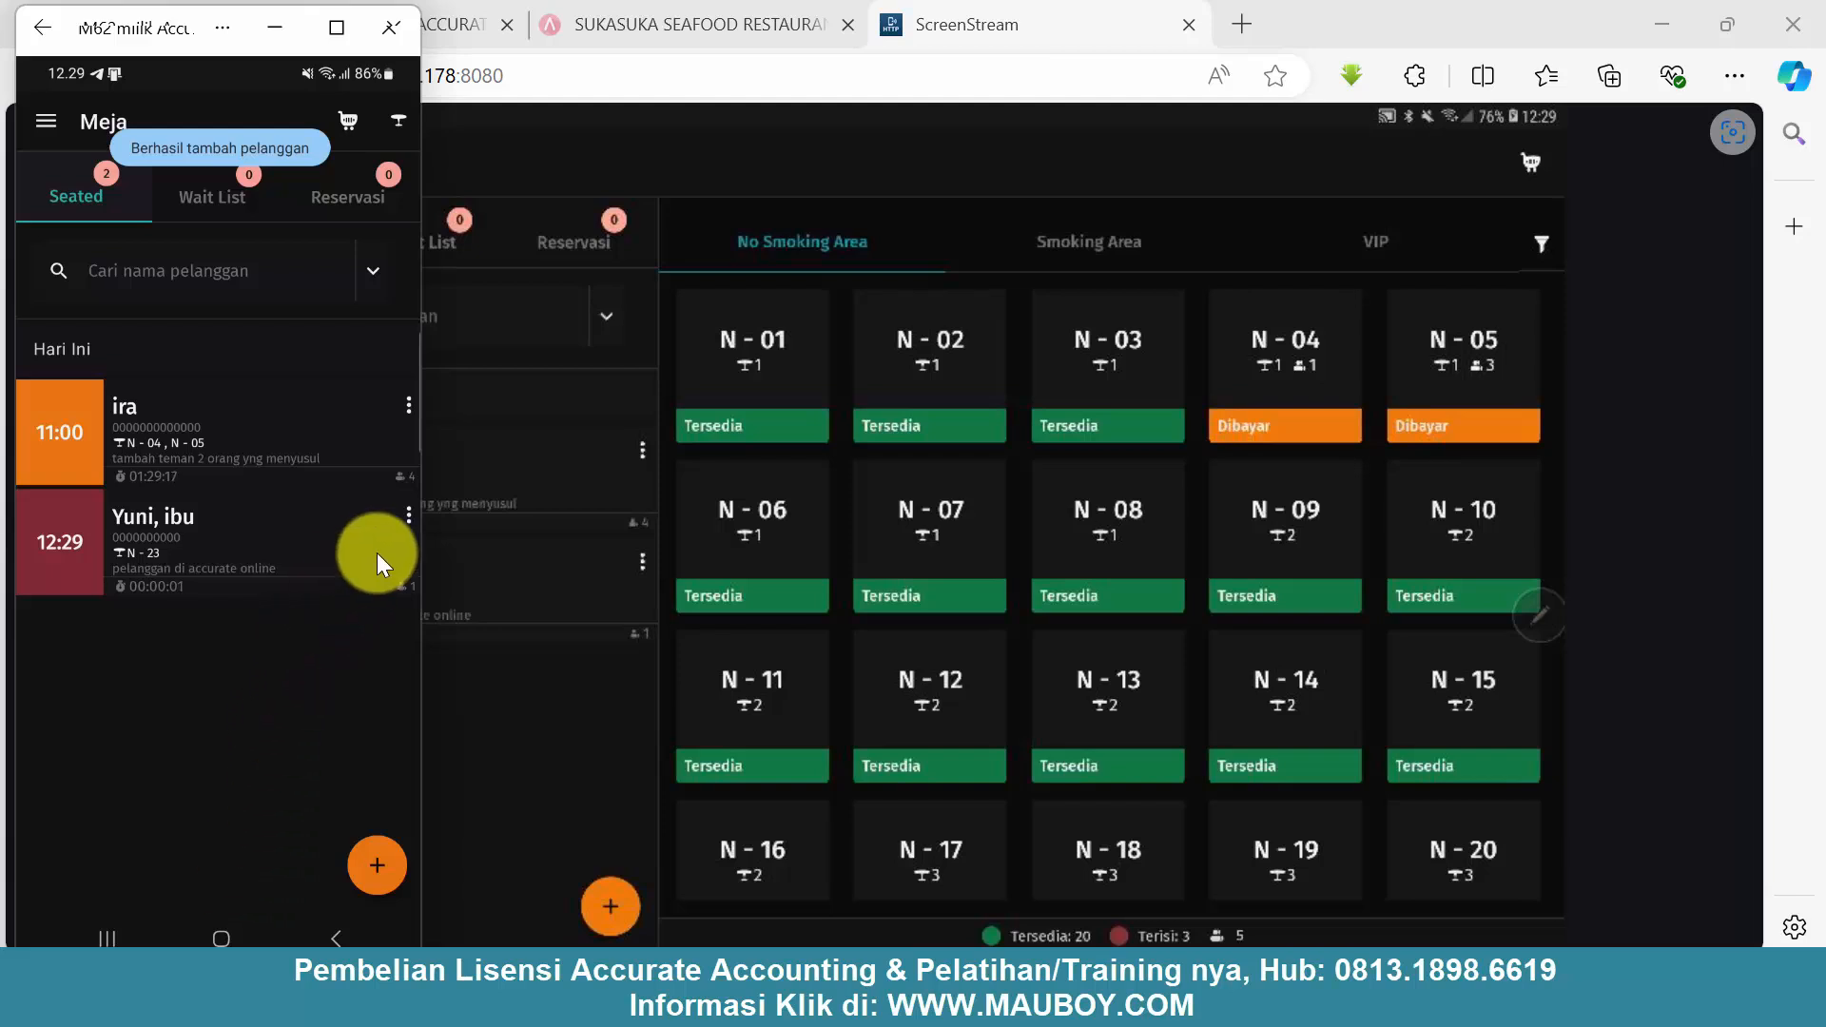
- Start a new order for table N - 23 and link it to the matching registered customer
{"action": "left_click", "coordinate": [409, 515]}
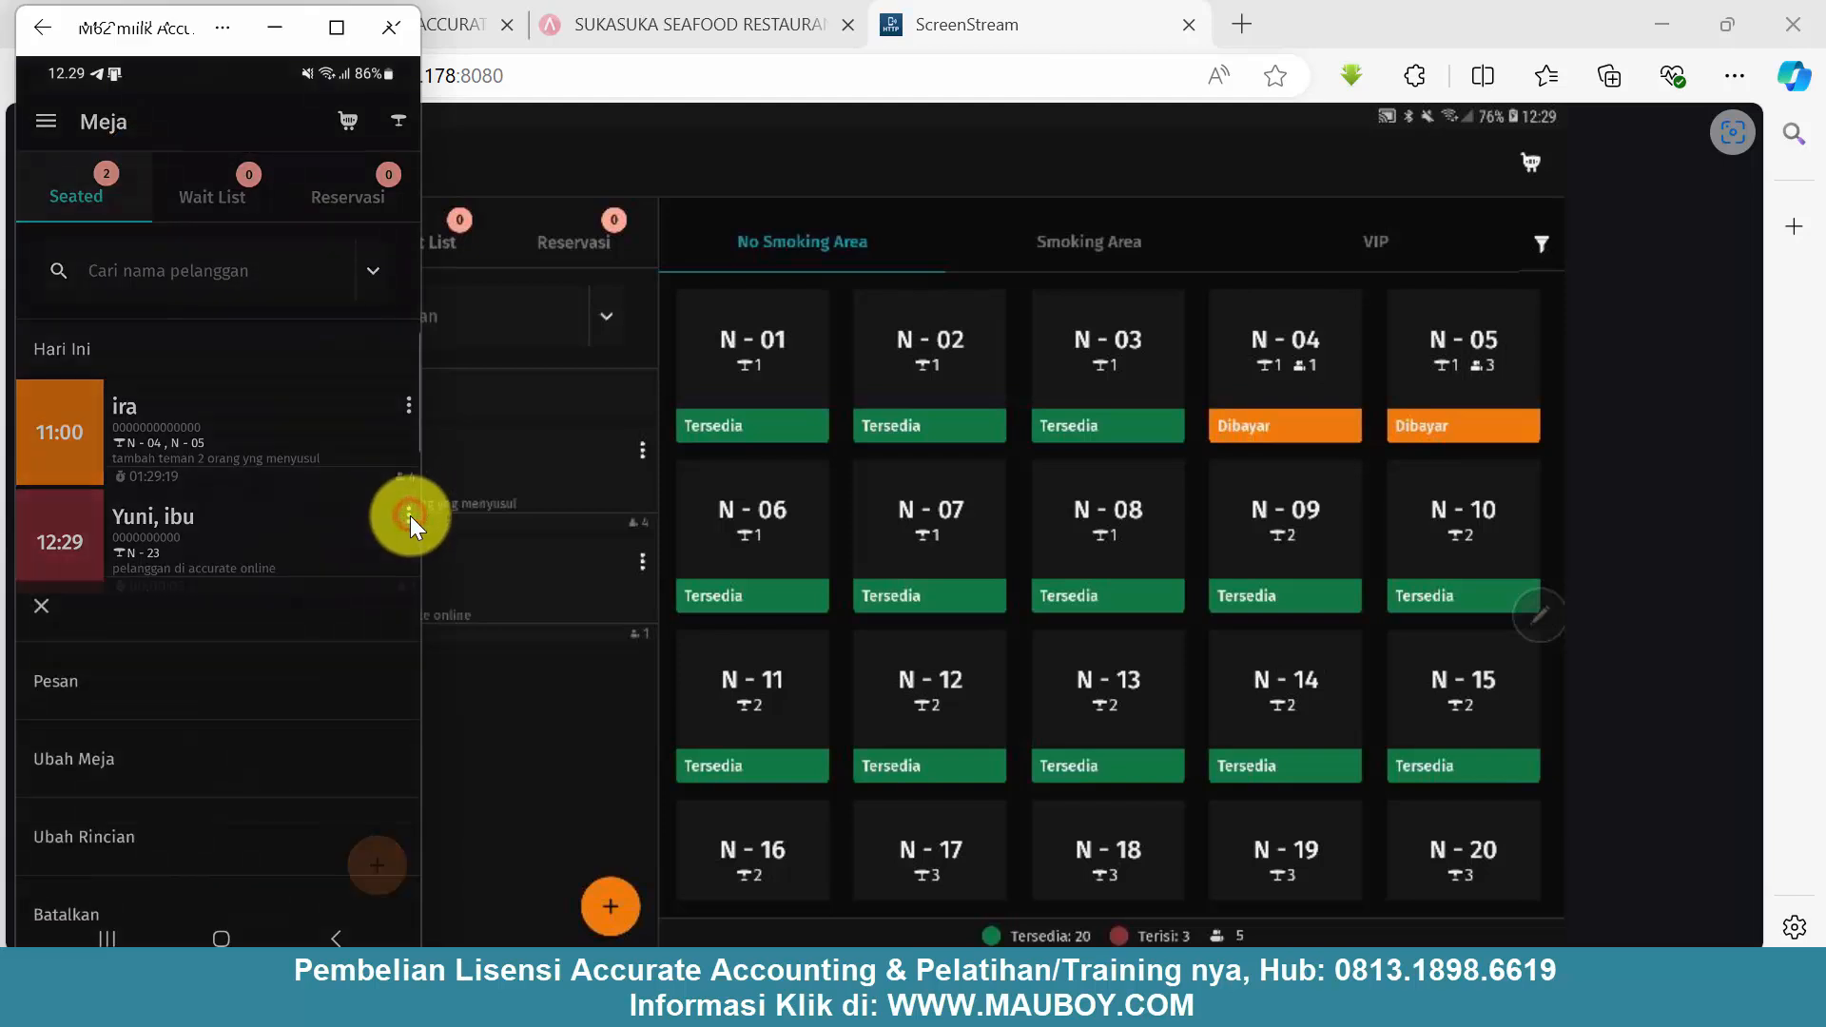
{"action": "left_click", "coordinate": [240, 648]}
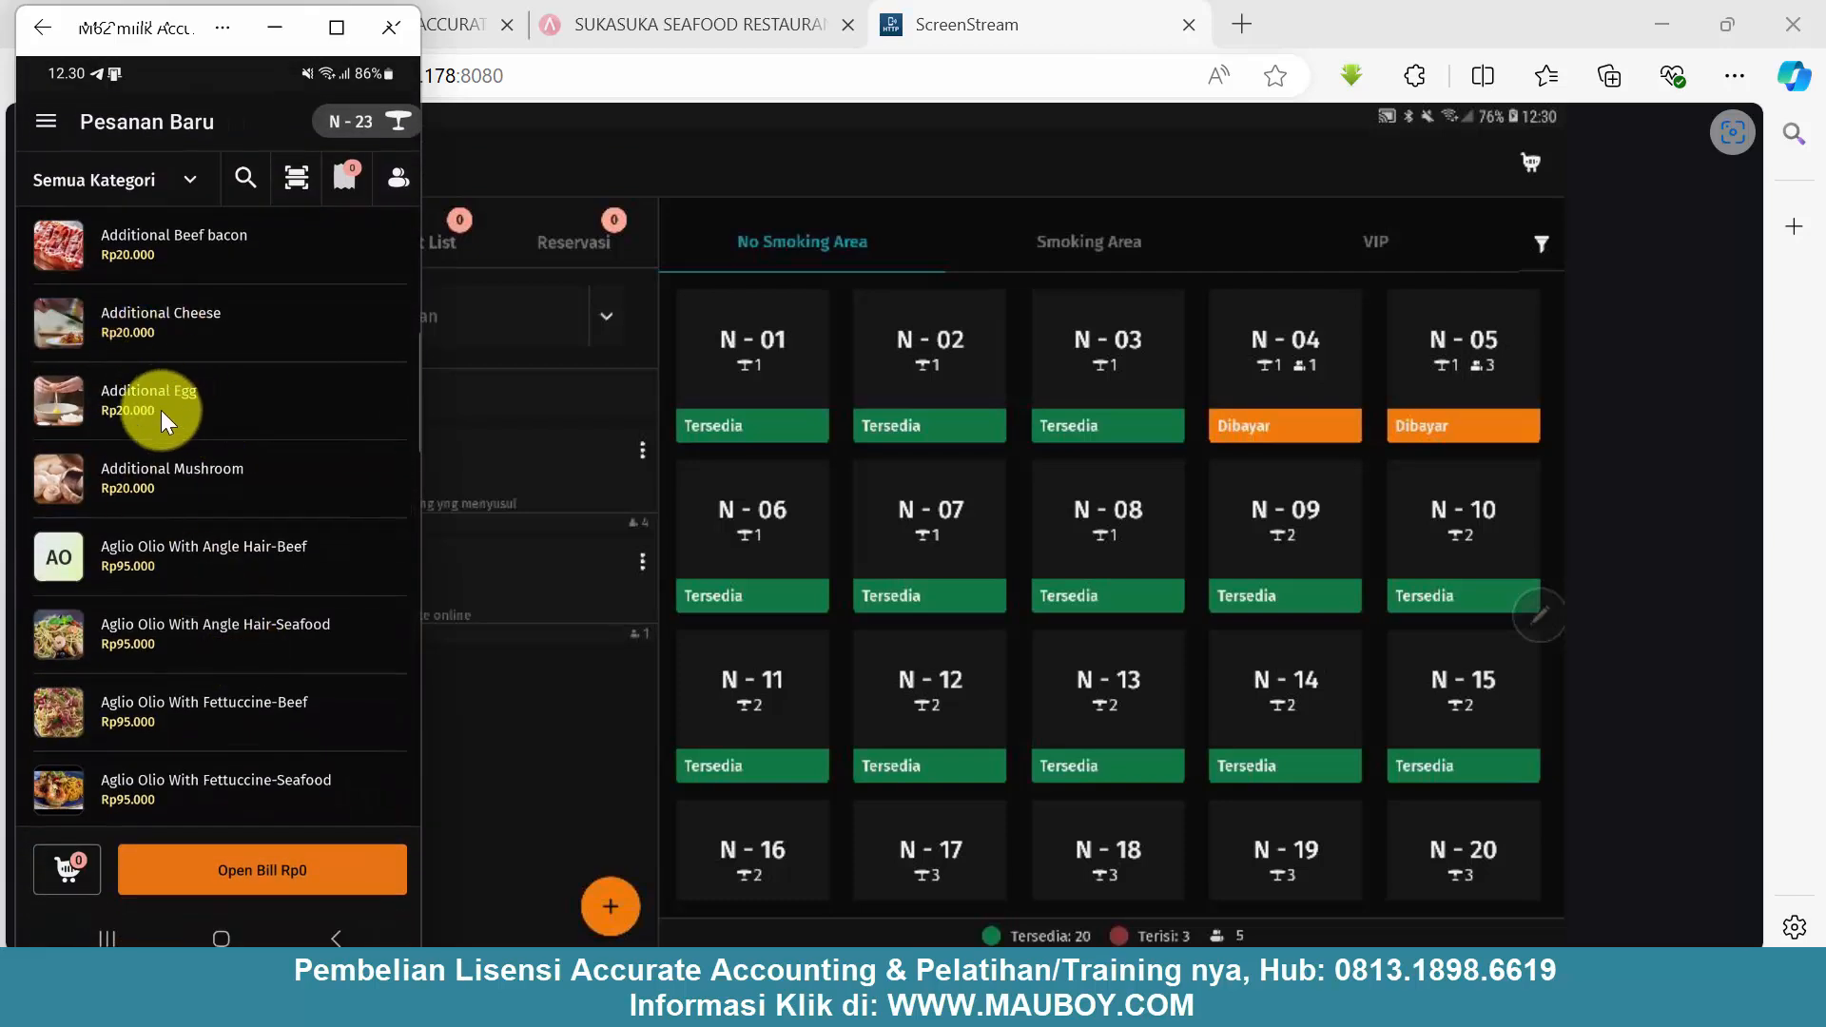
{"action": "left_click", "coordinate": [400, 177]}
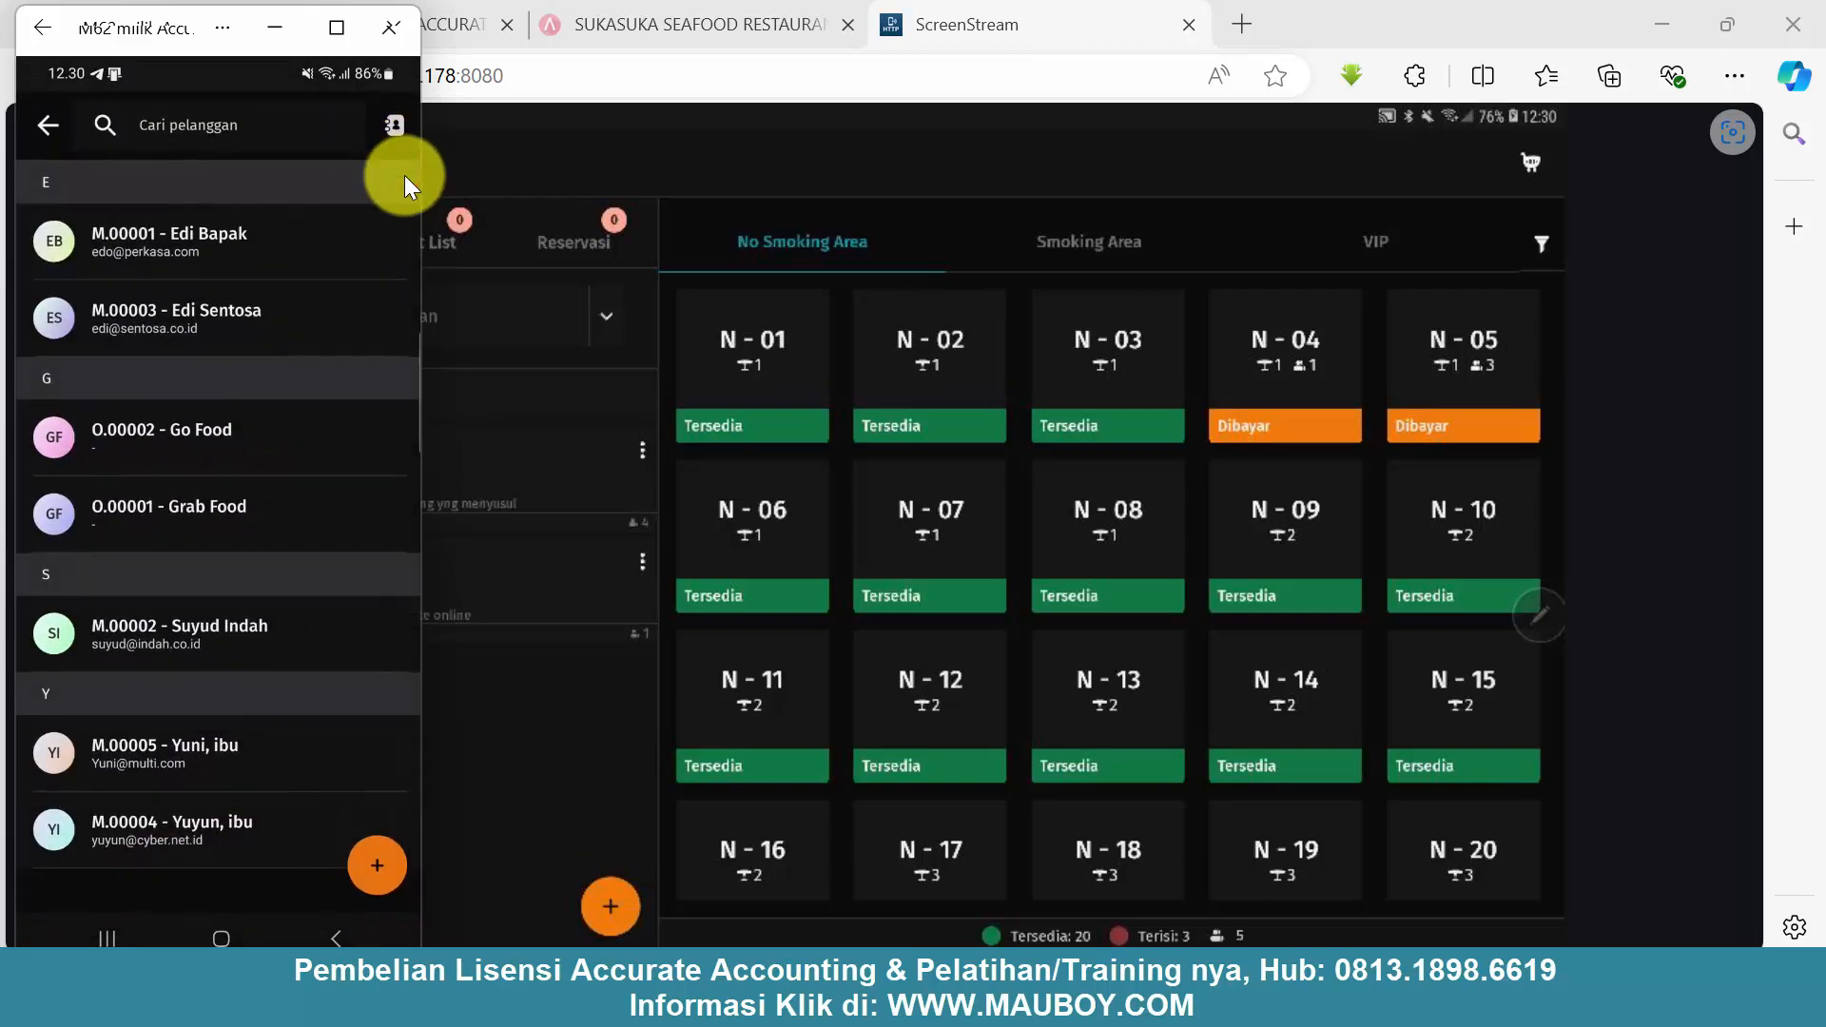
{"action": "left_click", "coordinate": [224, 744]}
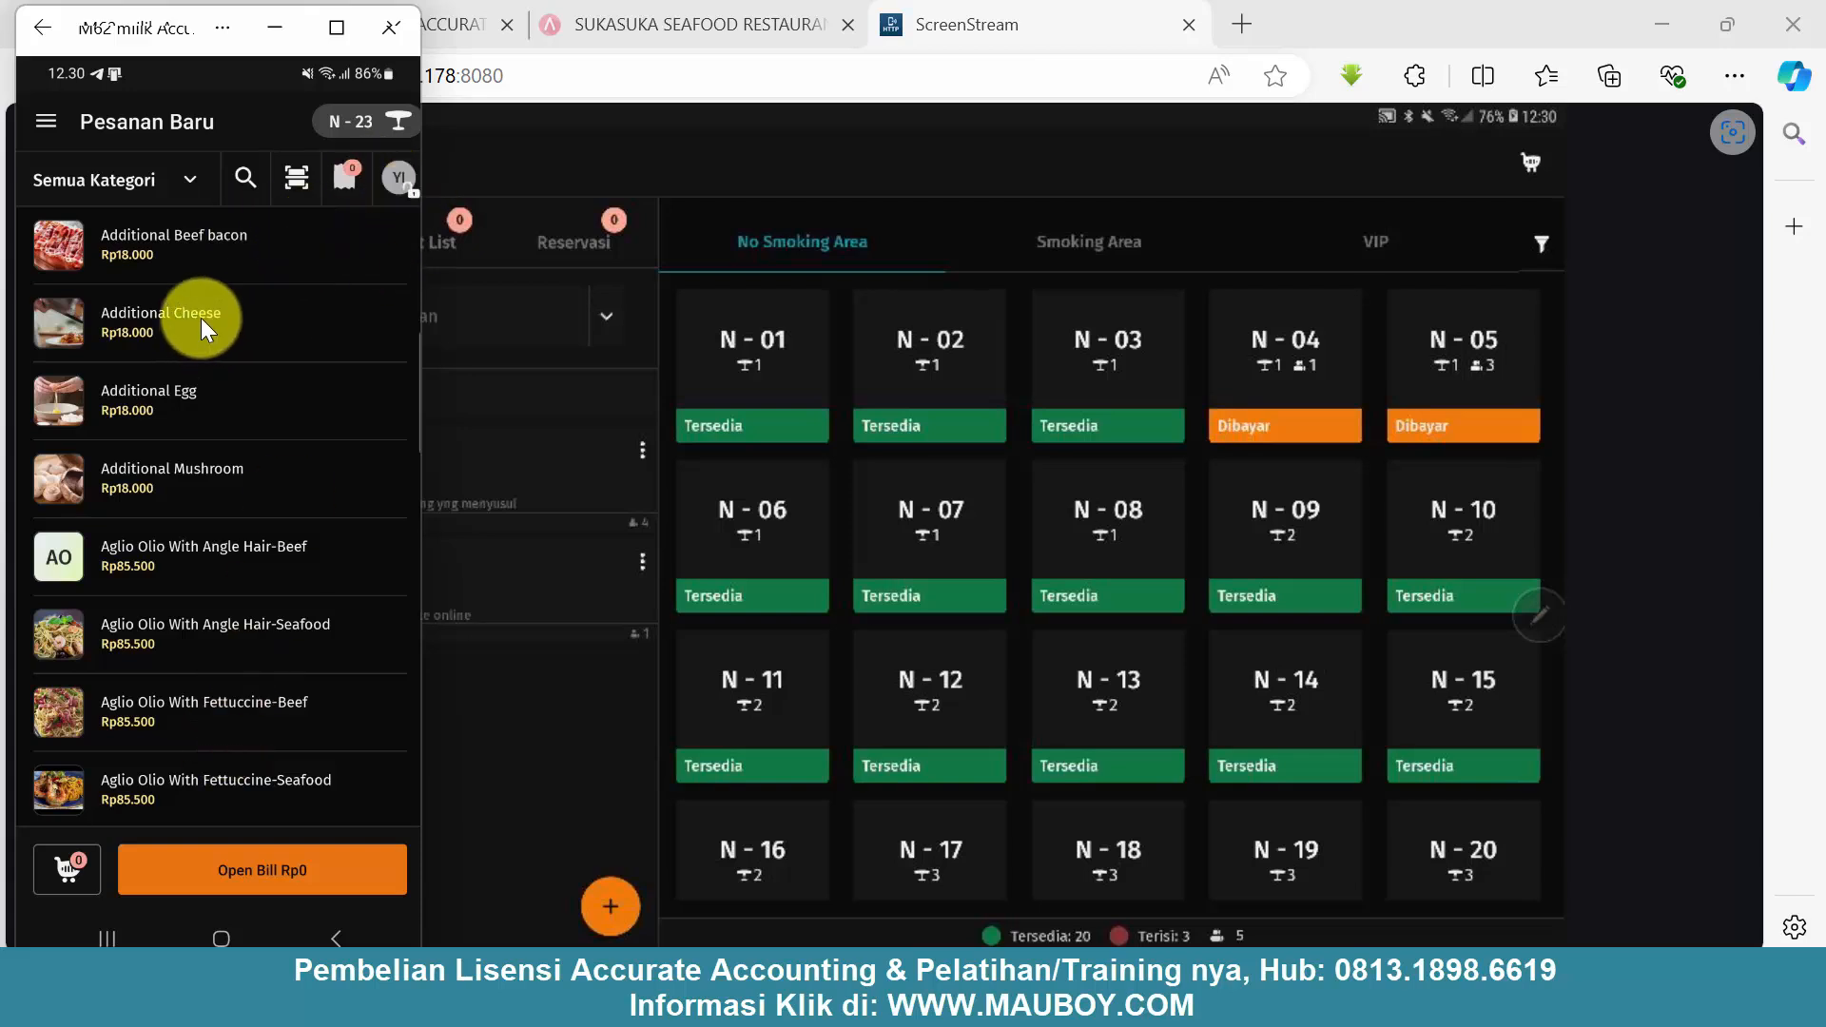
- Add one portion each of Additional Beef bacon and Additional Cheese to the order
{"action": "left_click", "coordinate": [156, 248]}
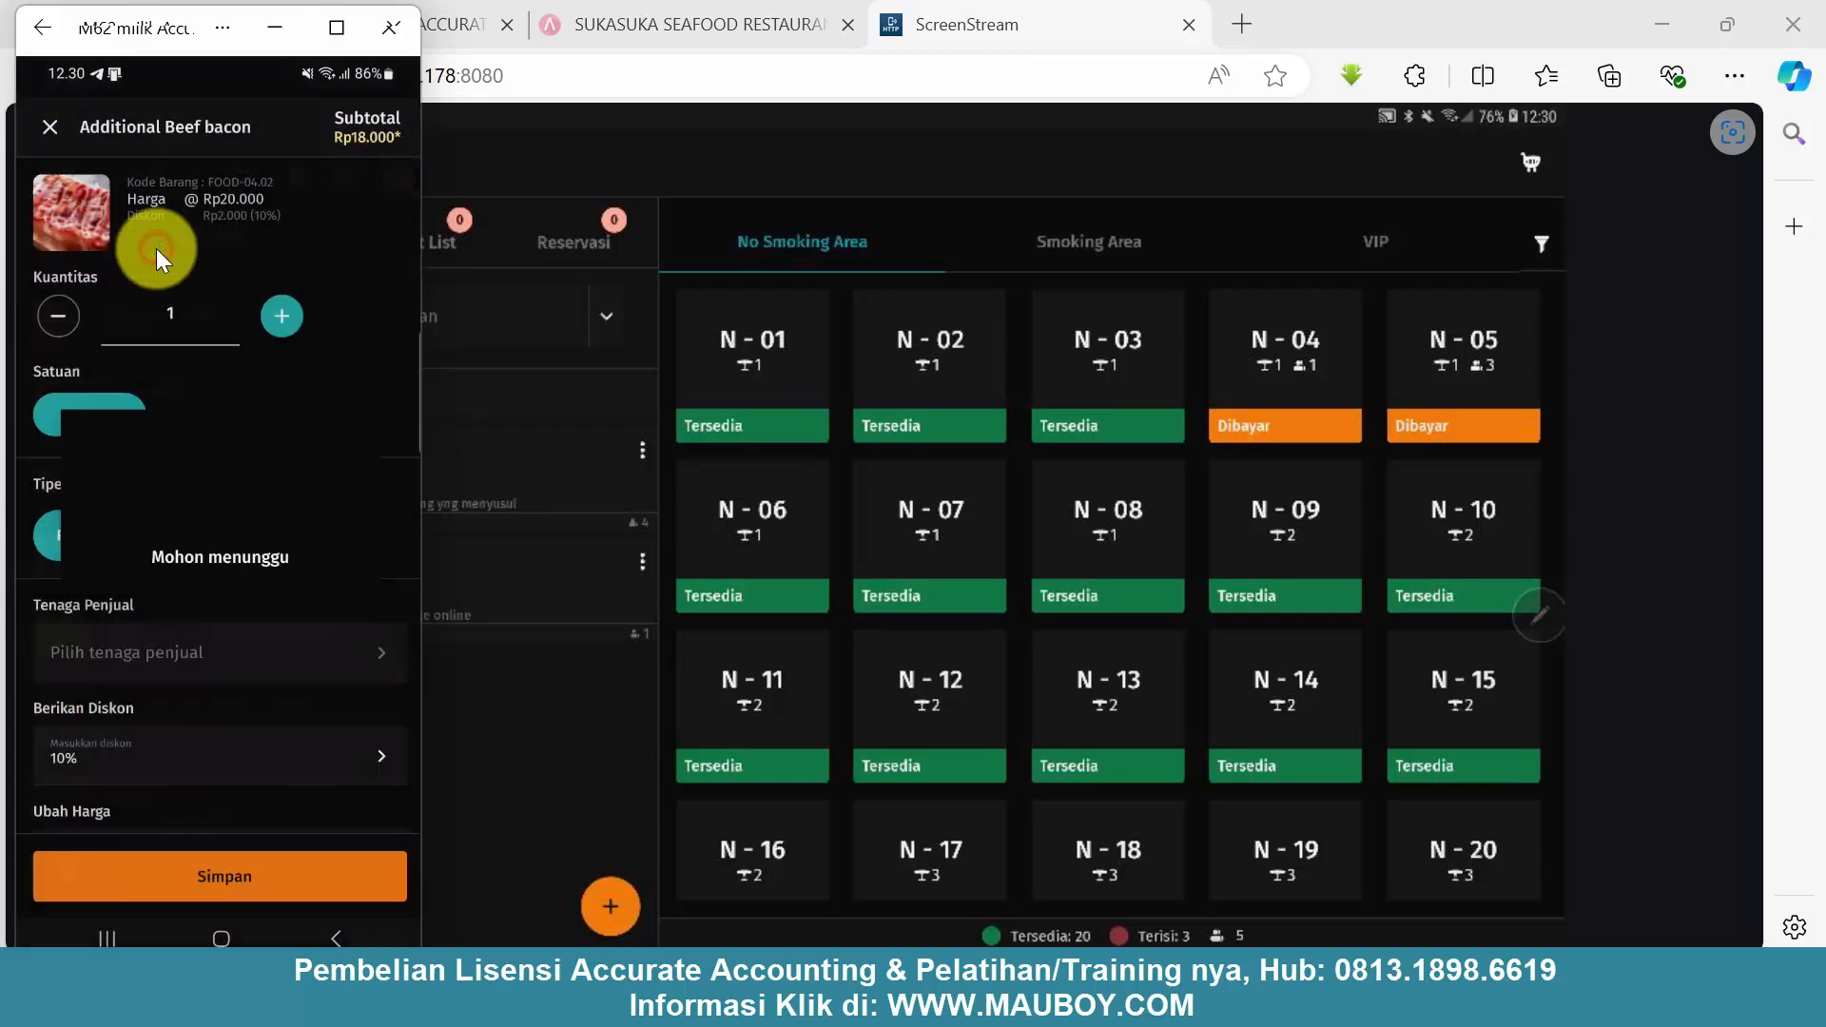
{"action": "left_click", "coordinate": [206, 864]}
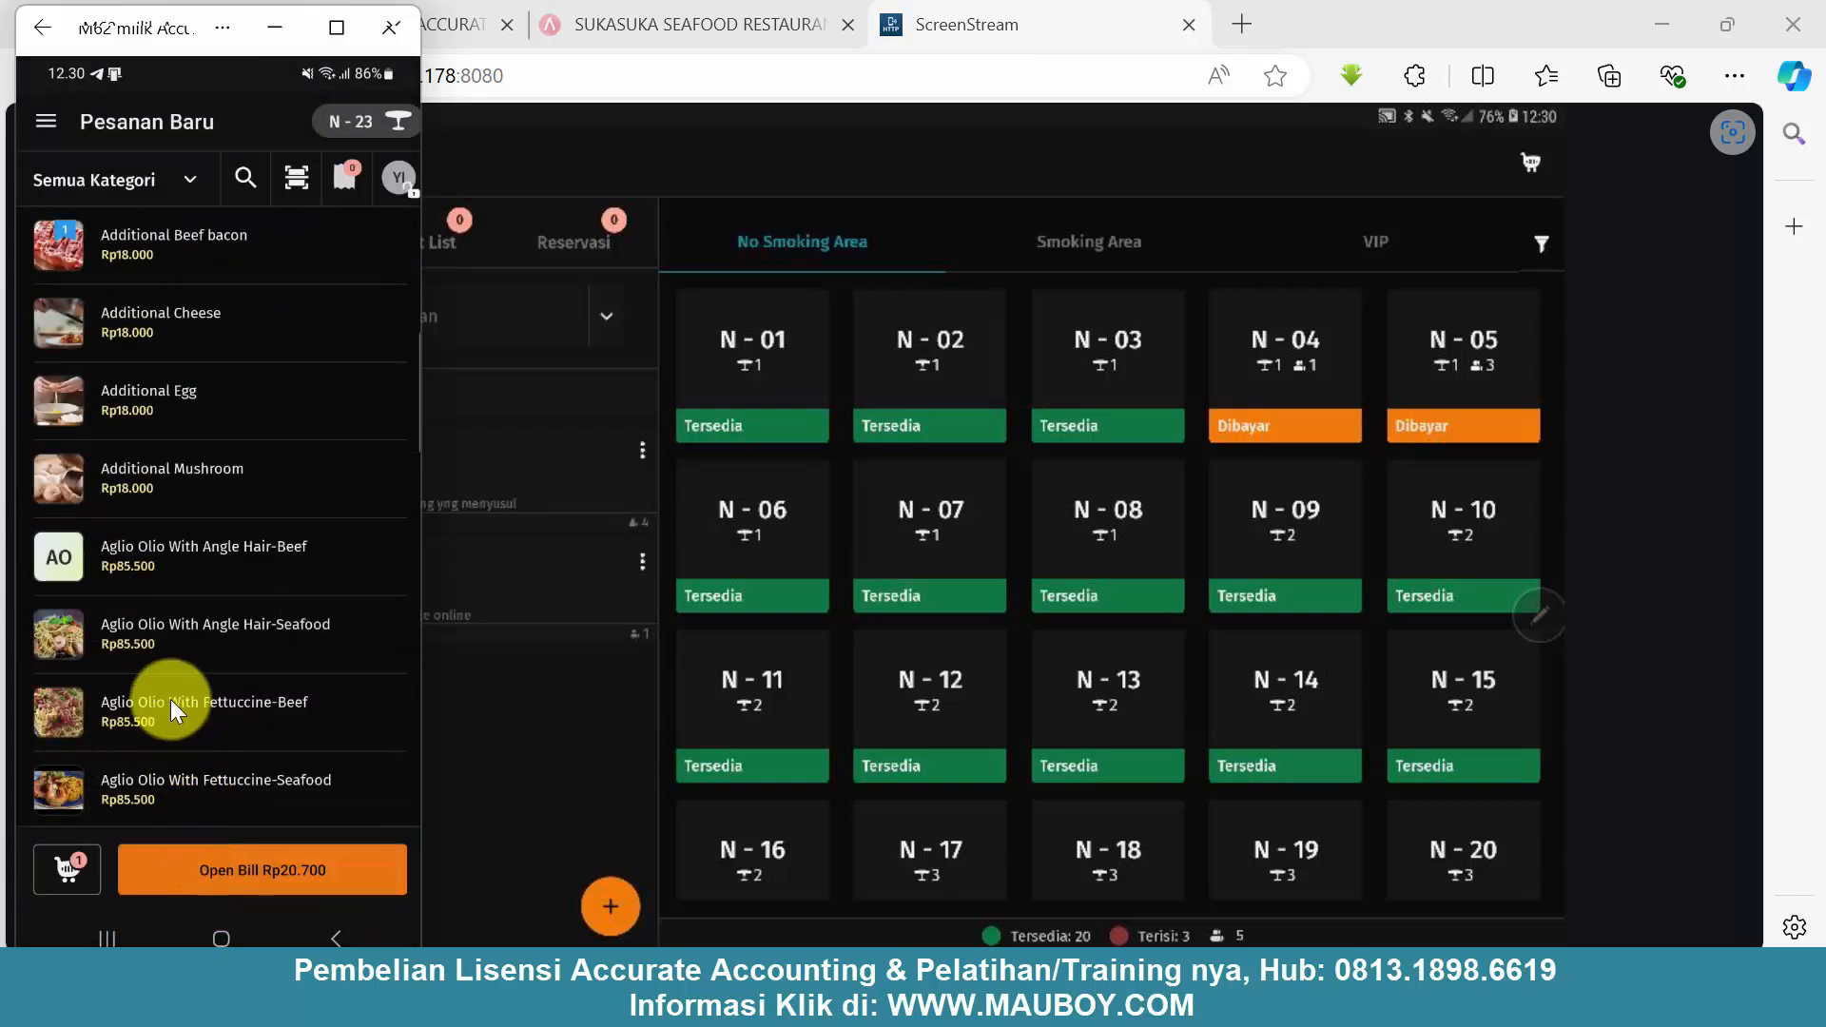
{"action": "left_click", "coordinate": [215, 345]}
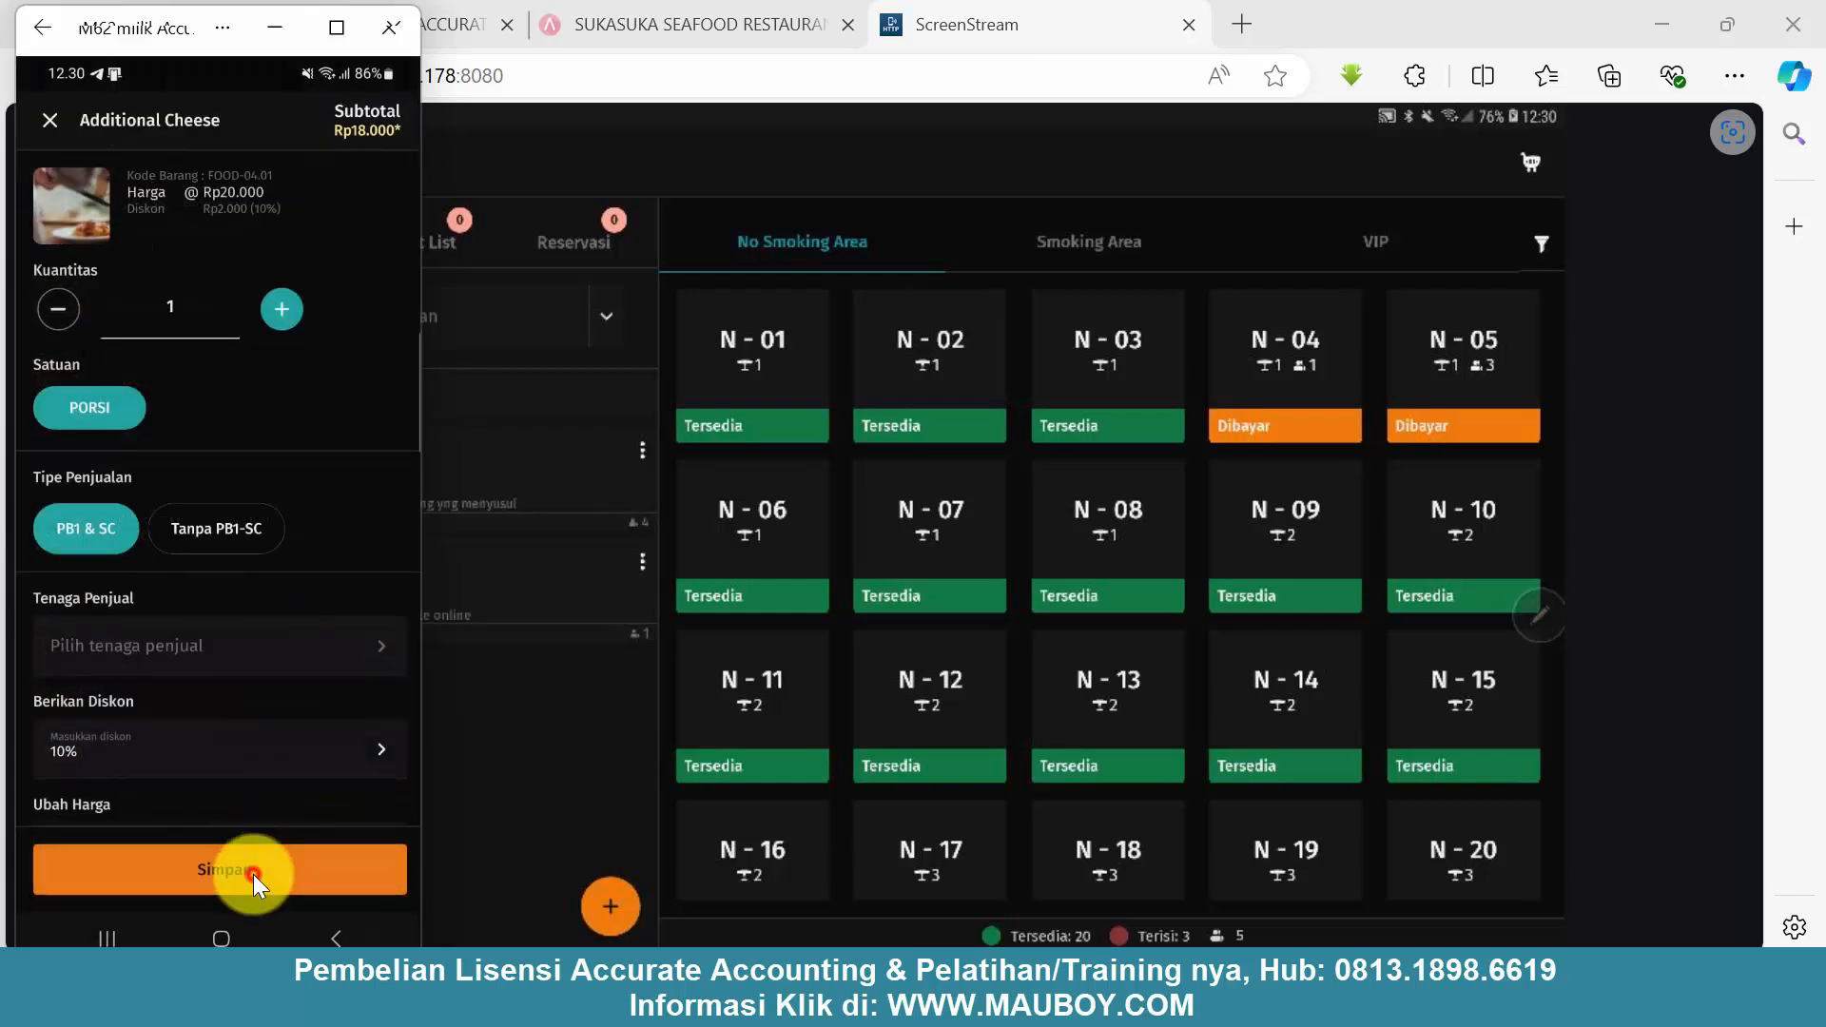
{"action": "left_click", "coordinate": [253, 875]}
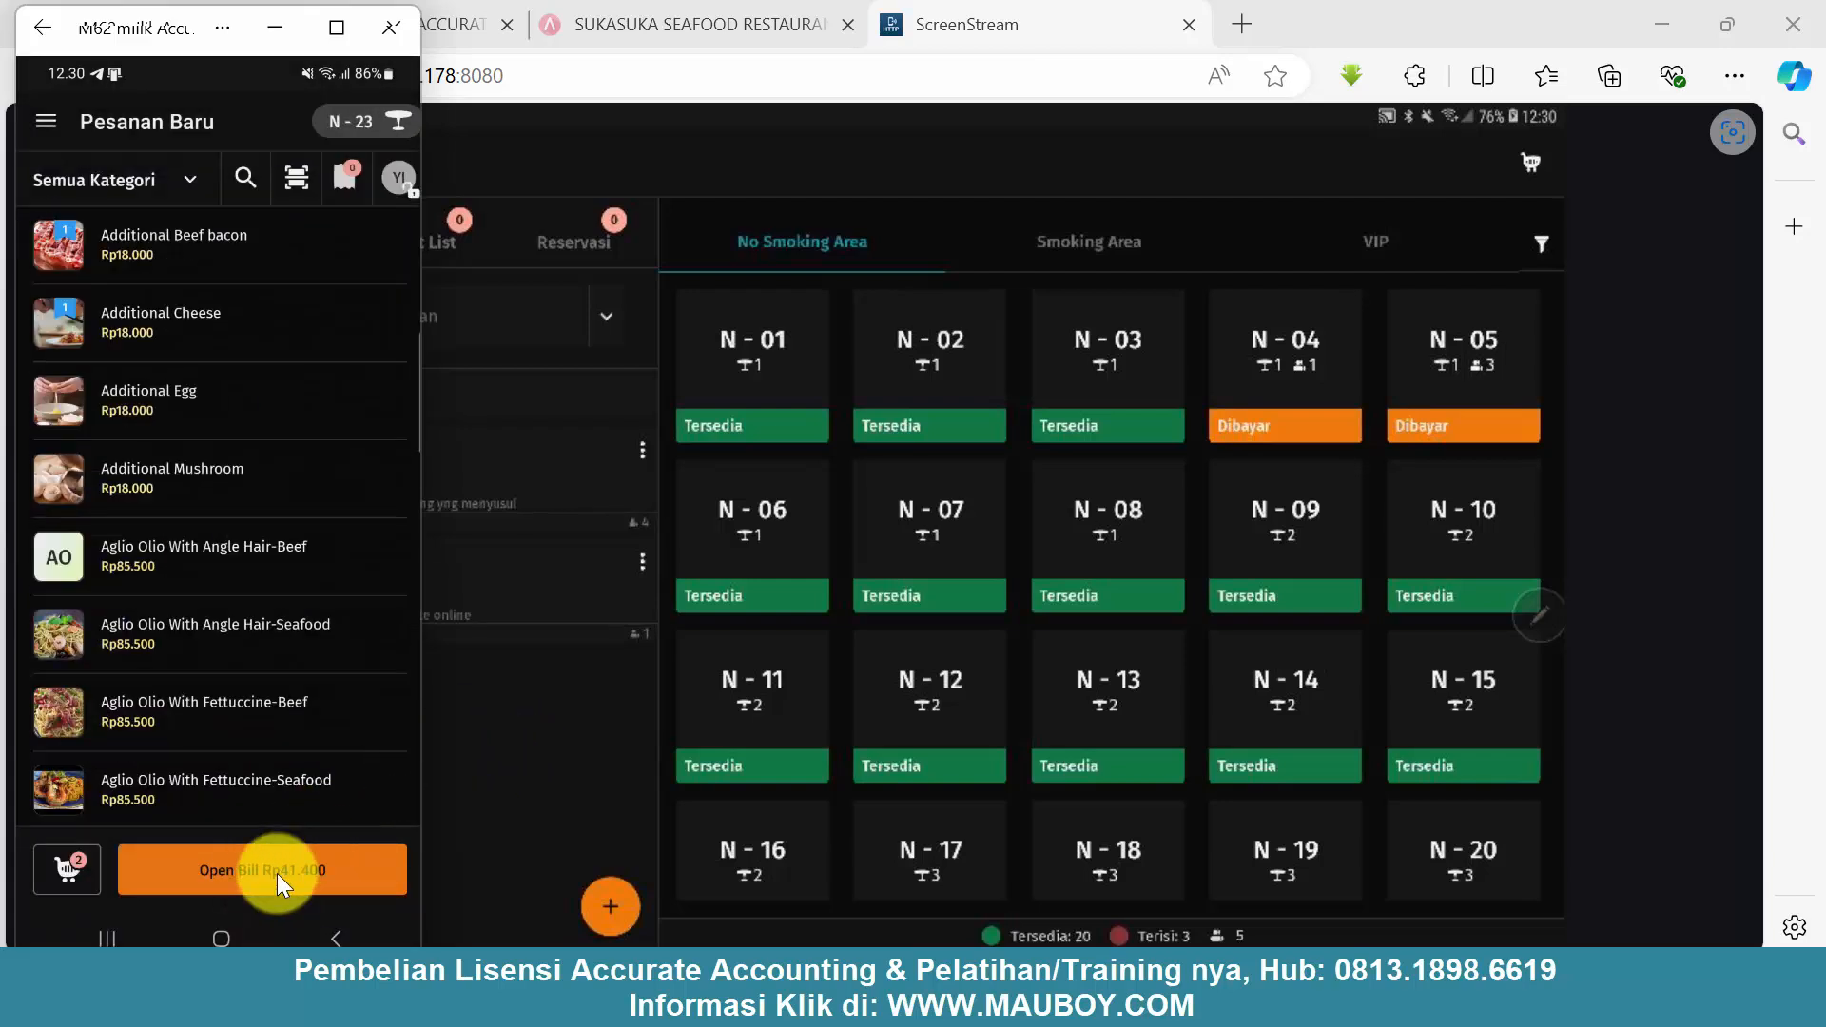
- Process the order for table N - 23 as an open bill without printing, and switch to the ScreenStream view of the tablet
{"action": "left_click", "coordinate": [275, 874]}
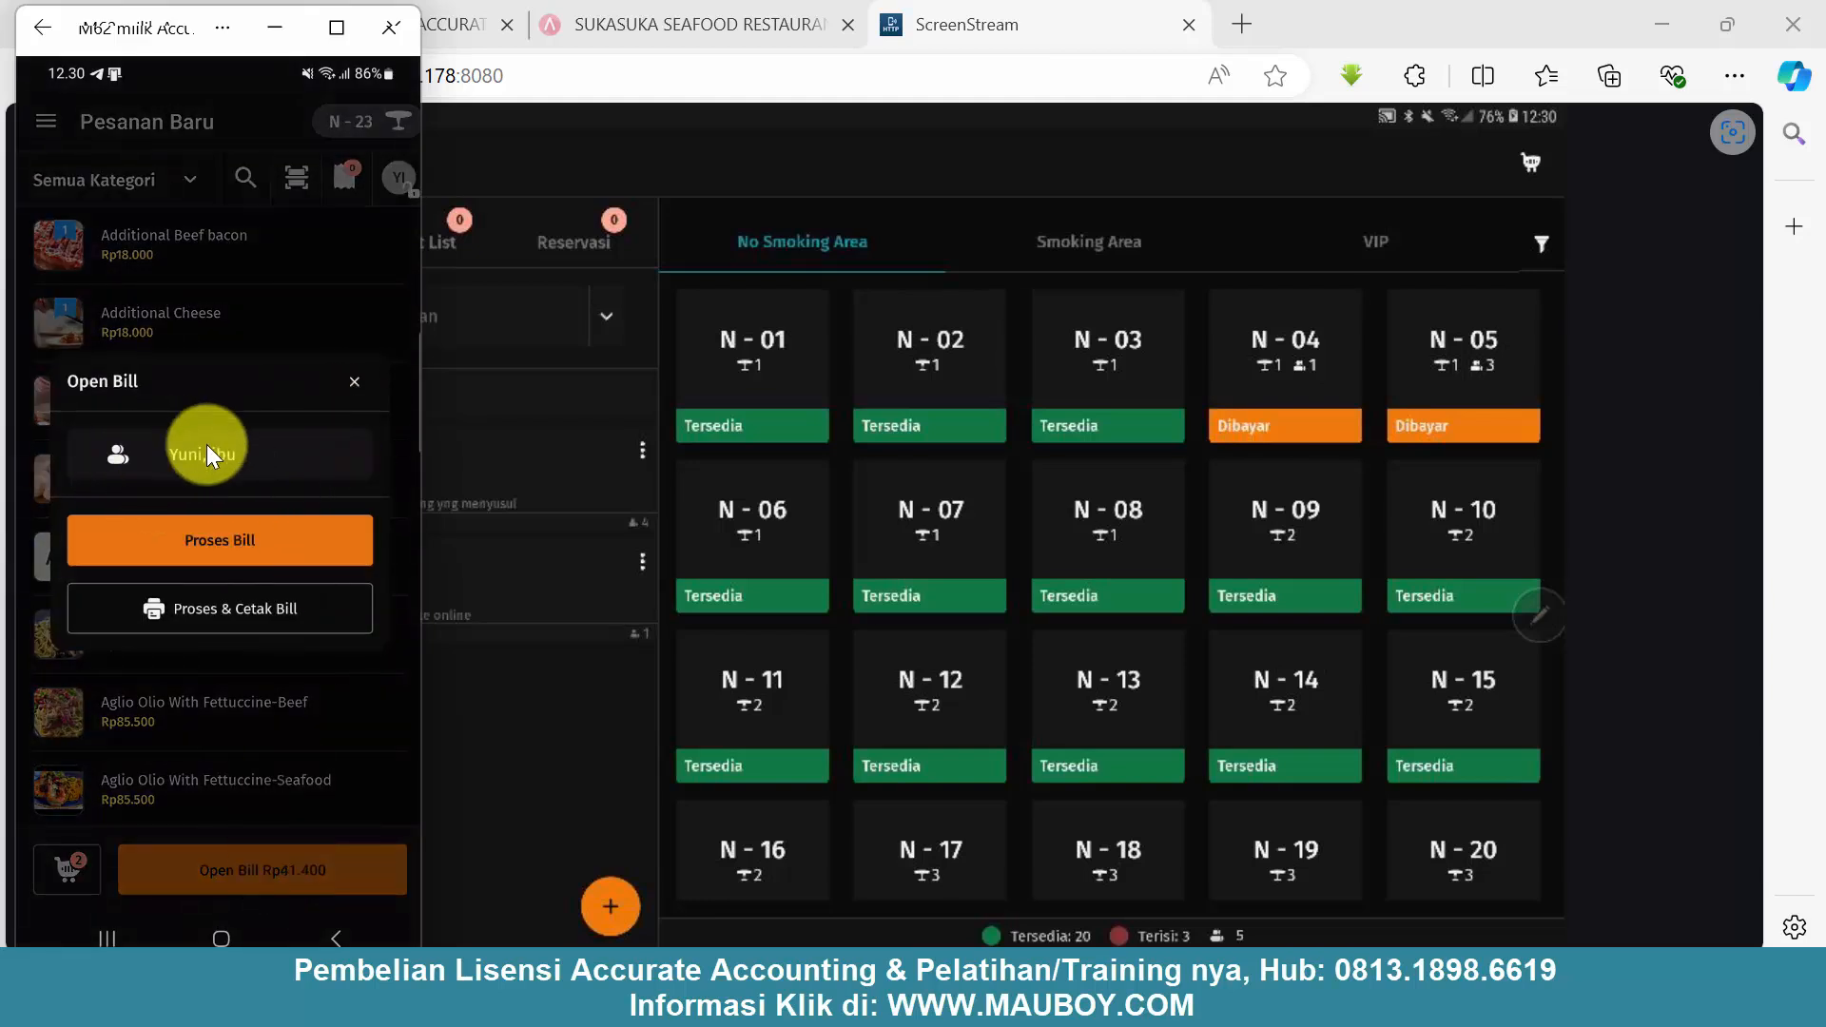
{"action": "left_click", "coordinate": [195, 540]}
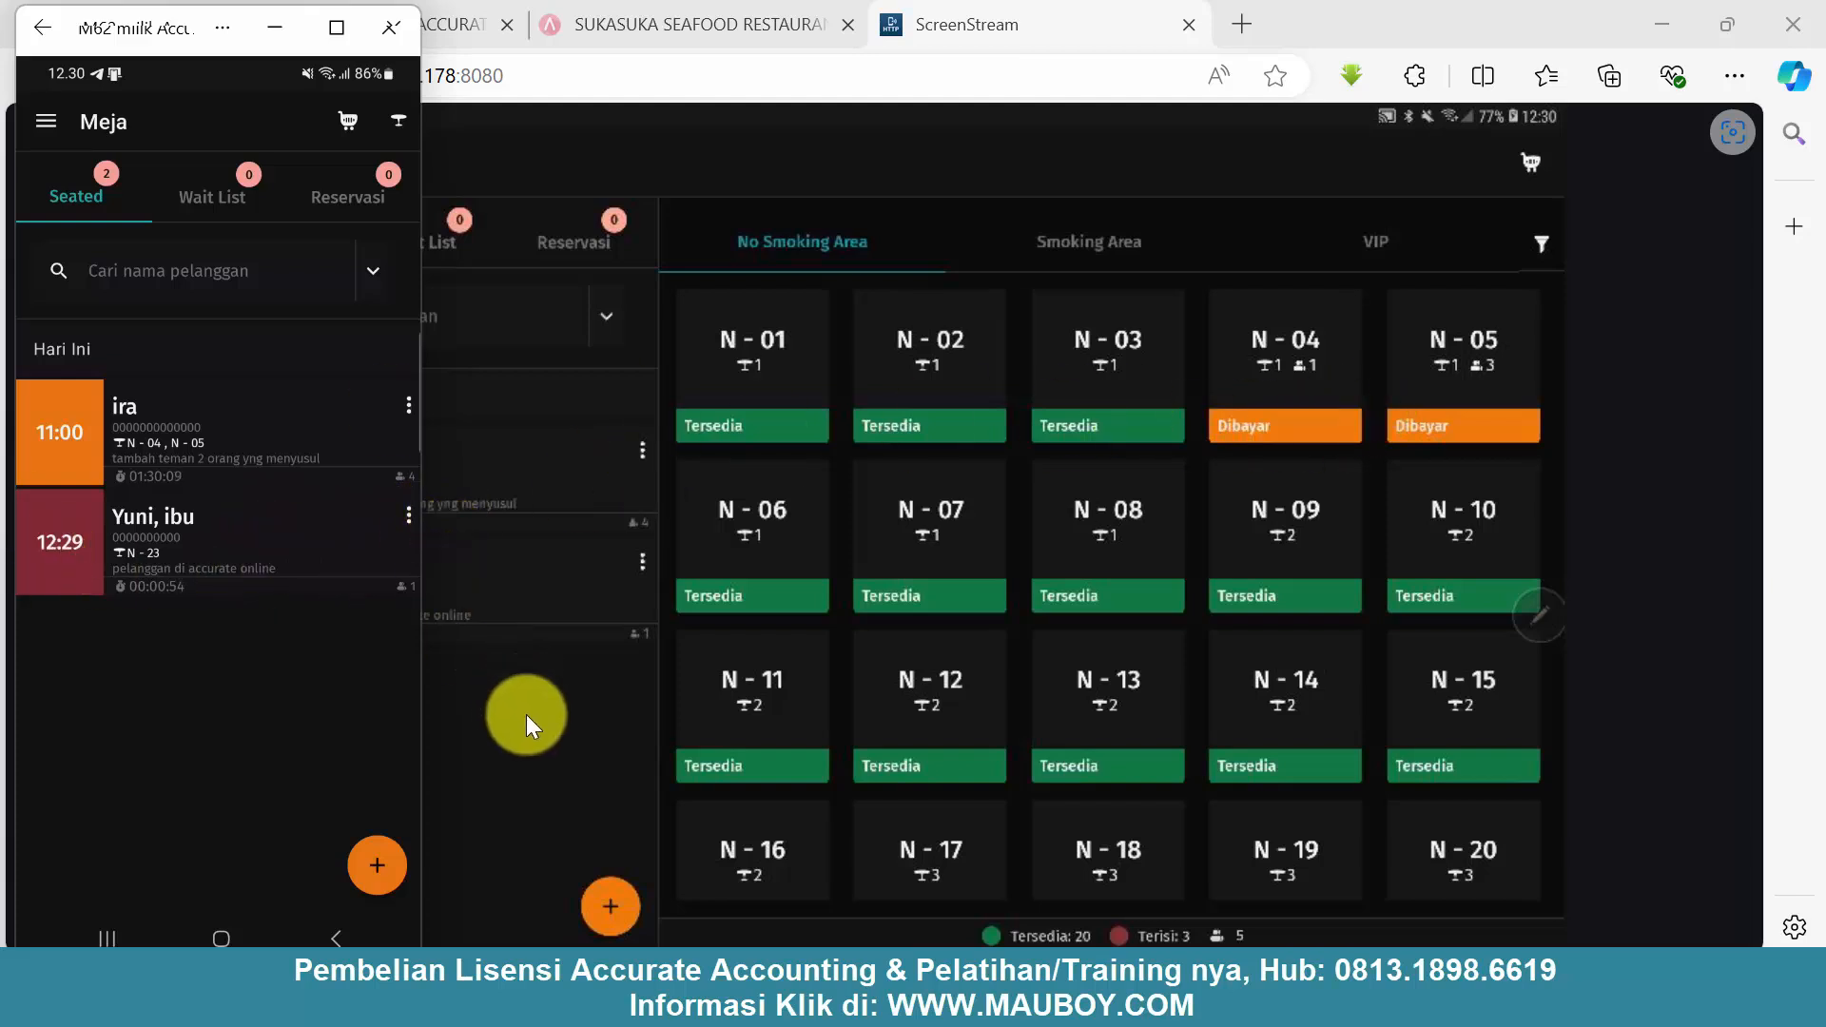
{"action": "left_click", "coordinate": [447, 693]}
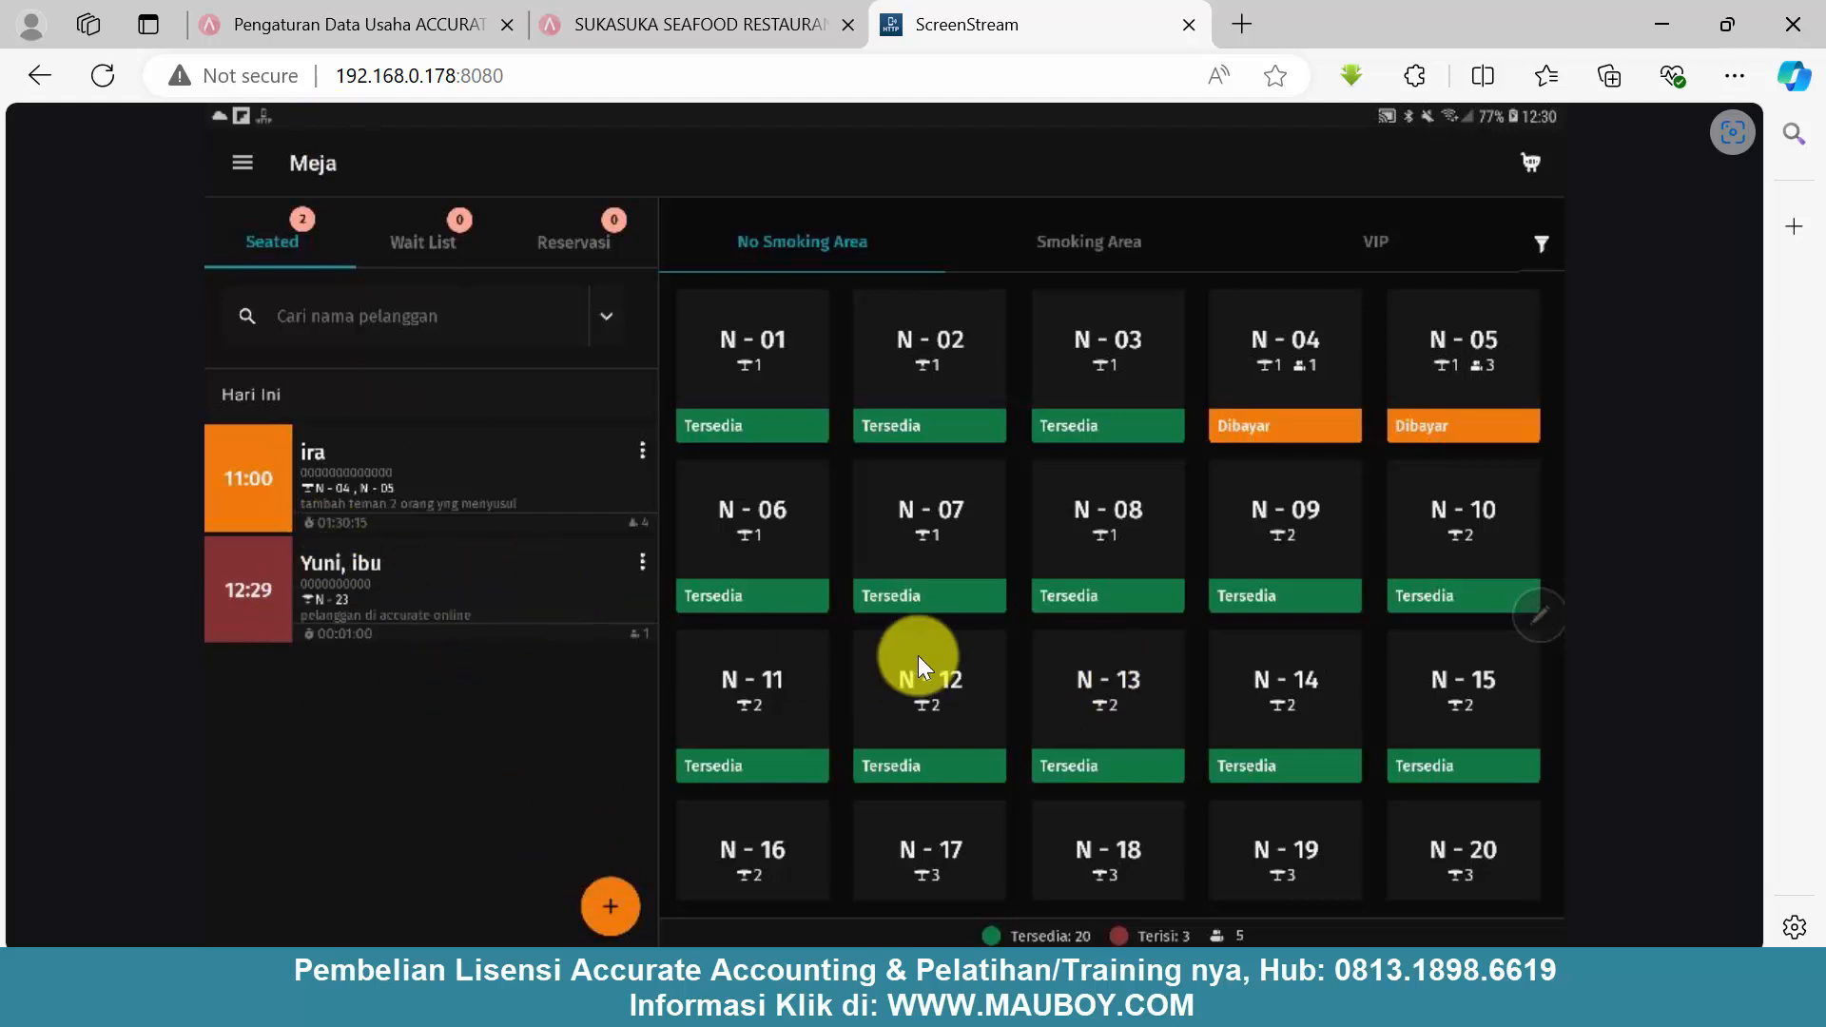
- Settle the bill of table N - 23 with a cash payment of Rp50.000 and finish the transaction without a receipt
{"action": "left_click_drag", "start_coordinate": [917, 655], "coordinate": [808, 432]}
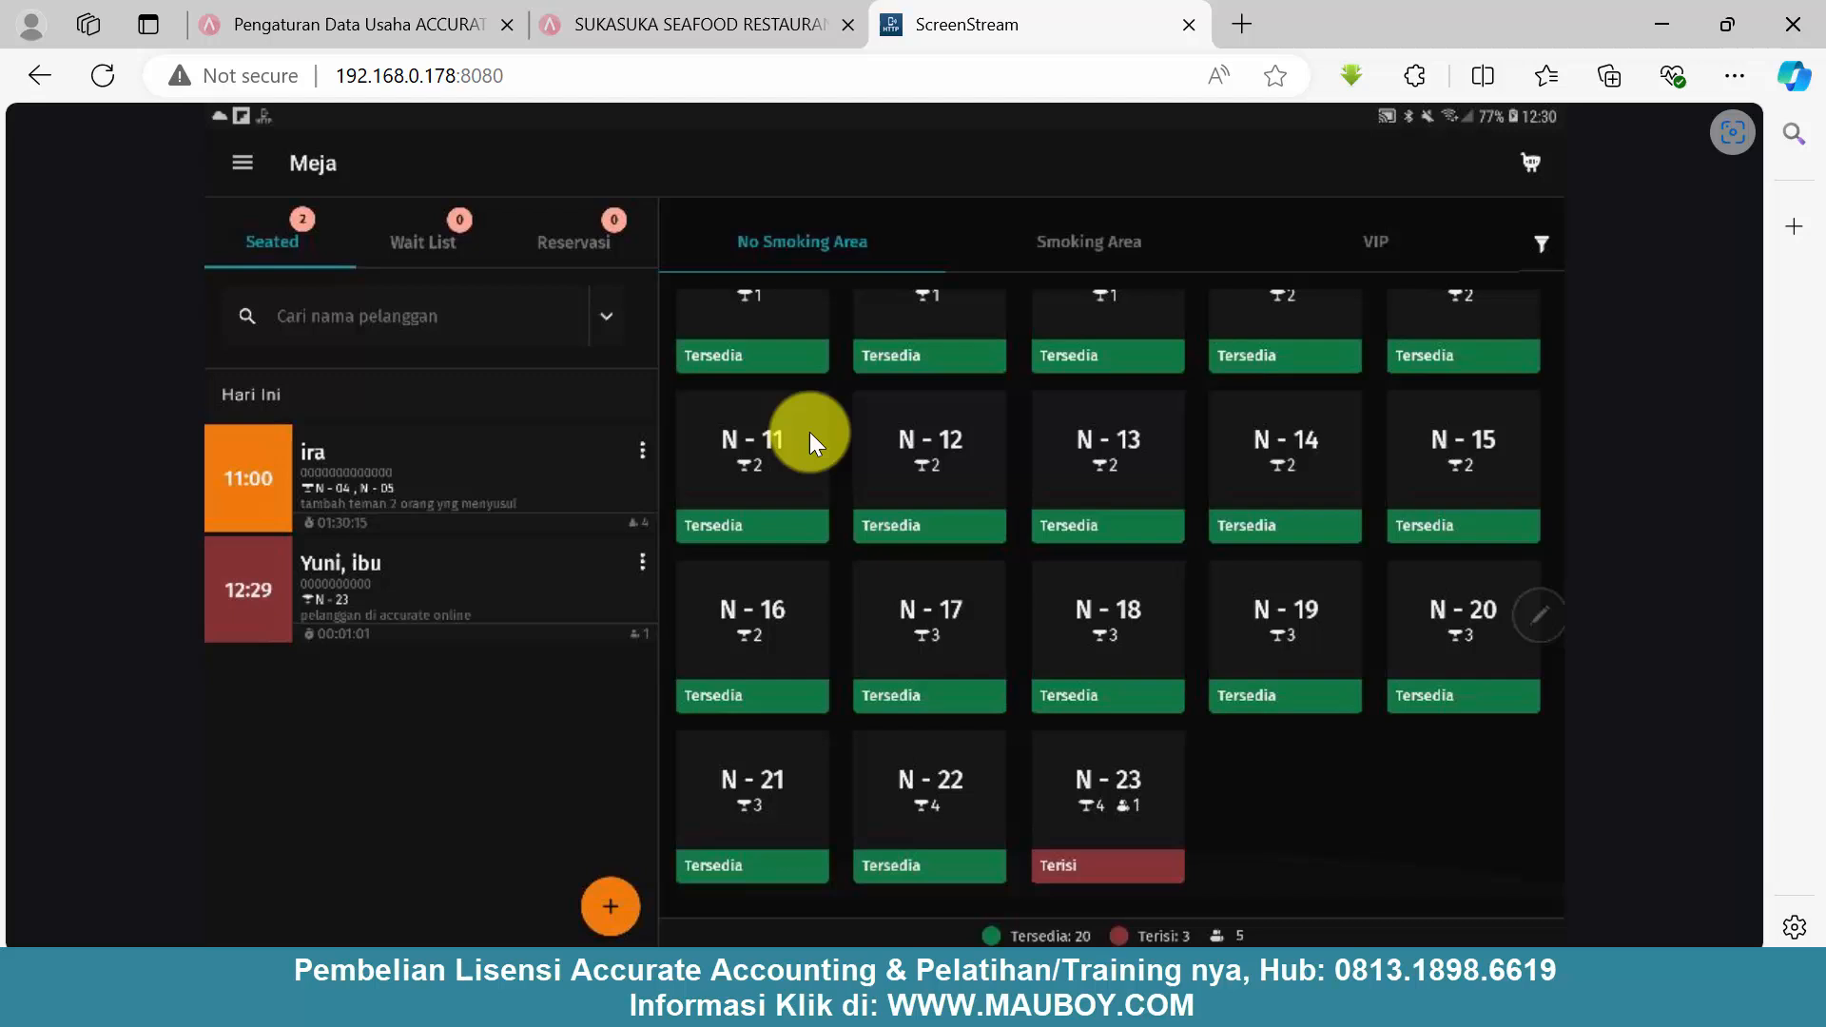
{"action": "left_click", "coordinate": [1104, 796]}
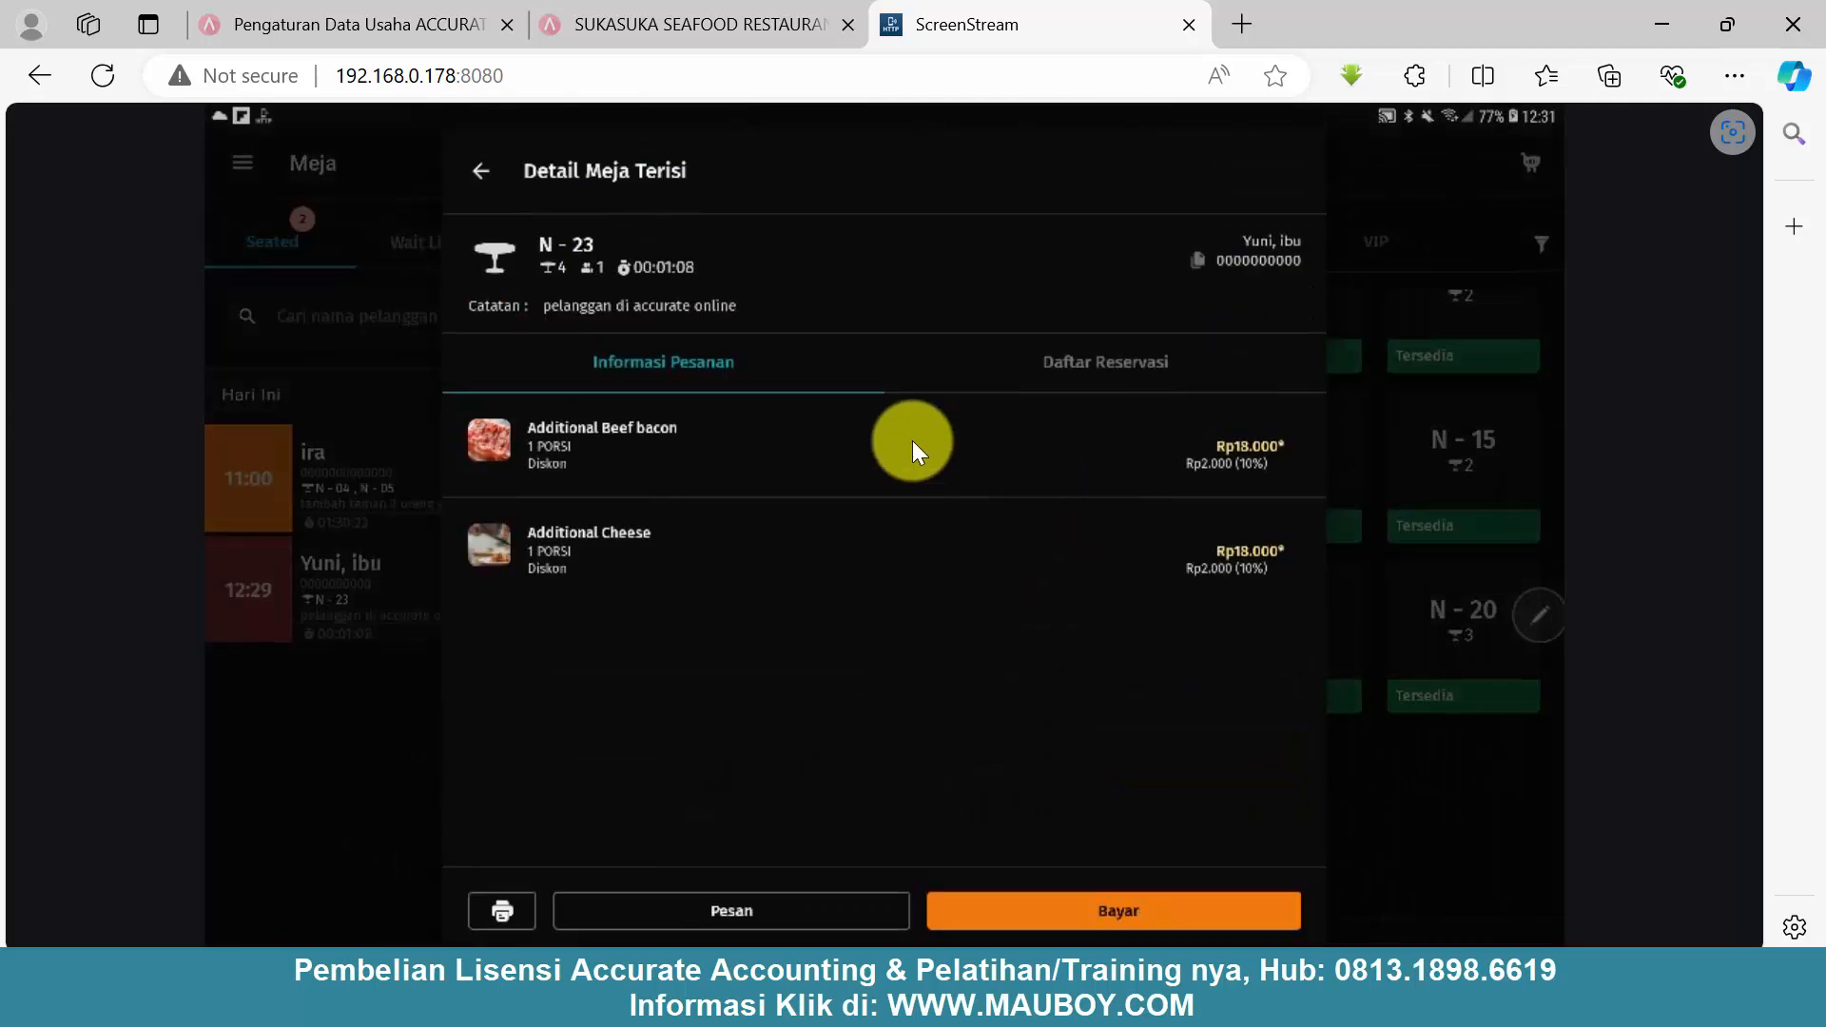
{"action": "left_click", "coordinate": [1121, 898]}
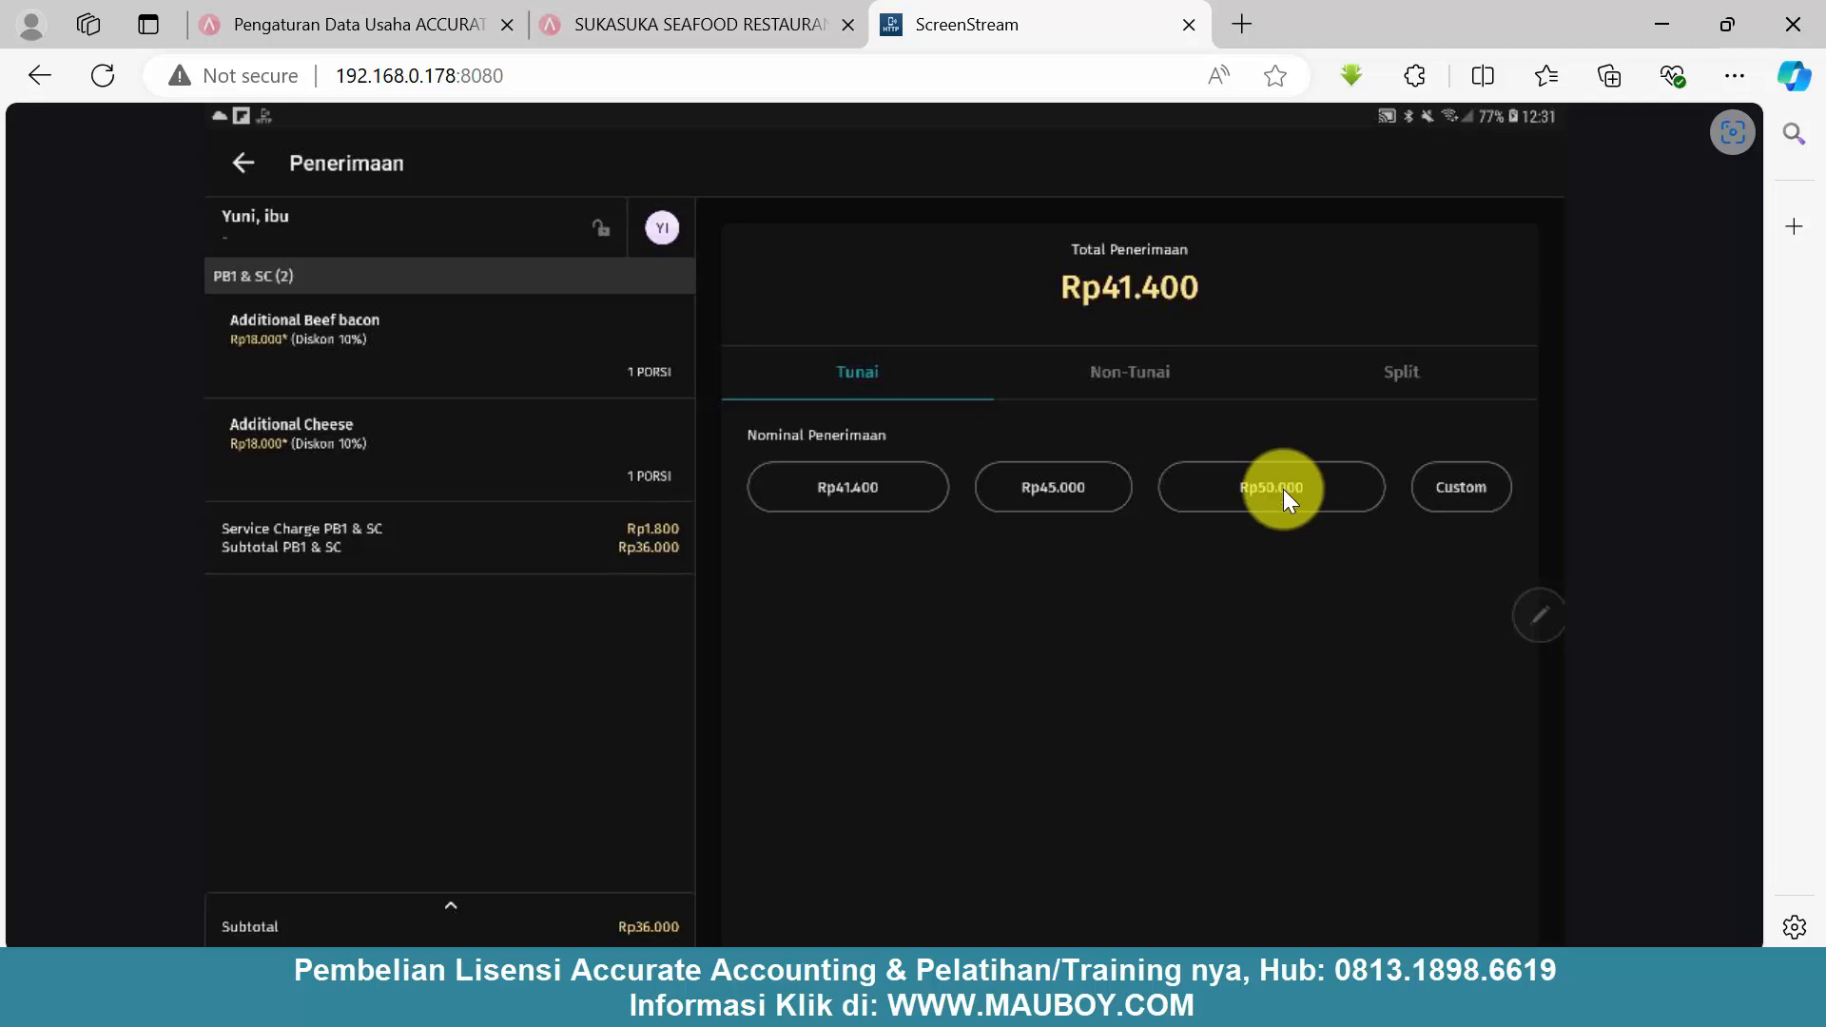
{"action": "left_click", "coordinate": [1282, 489]}
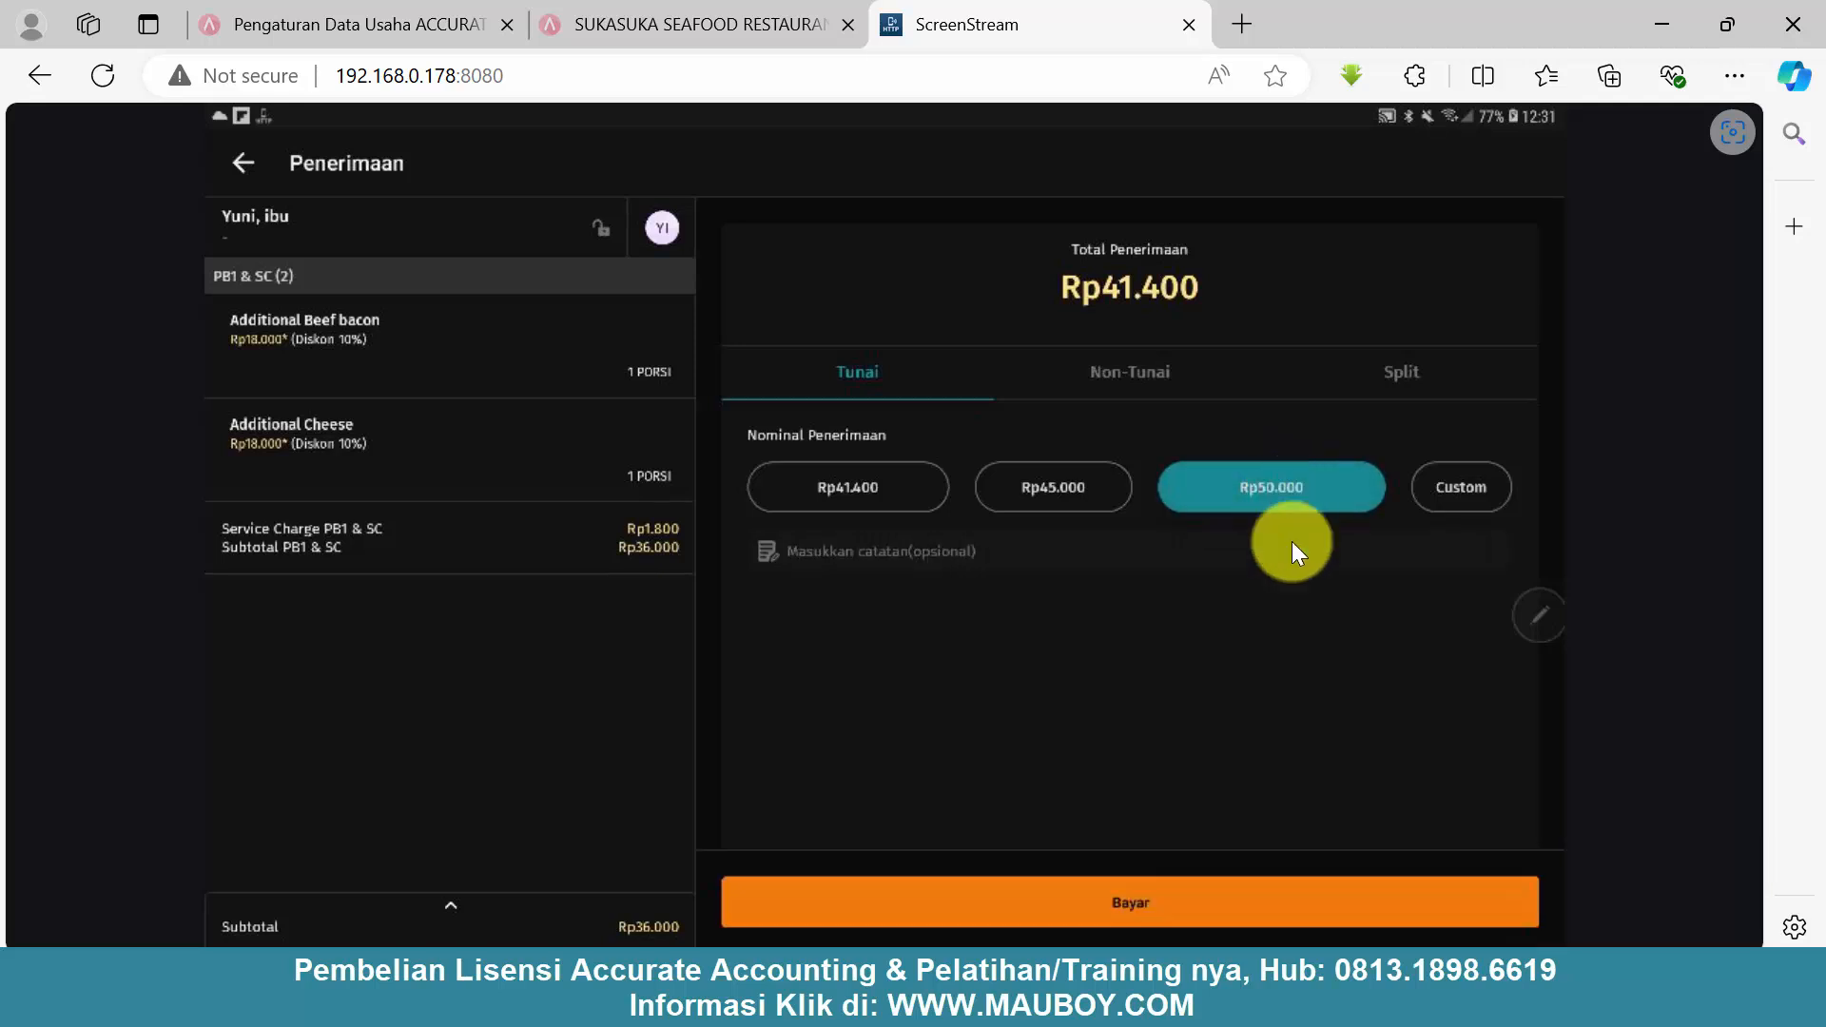
{"action": "left_click", "coordinate": [1223, 909]}
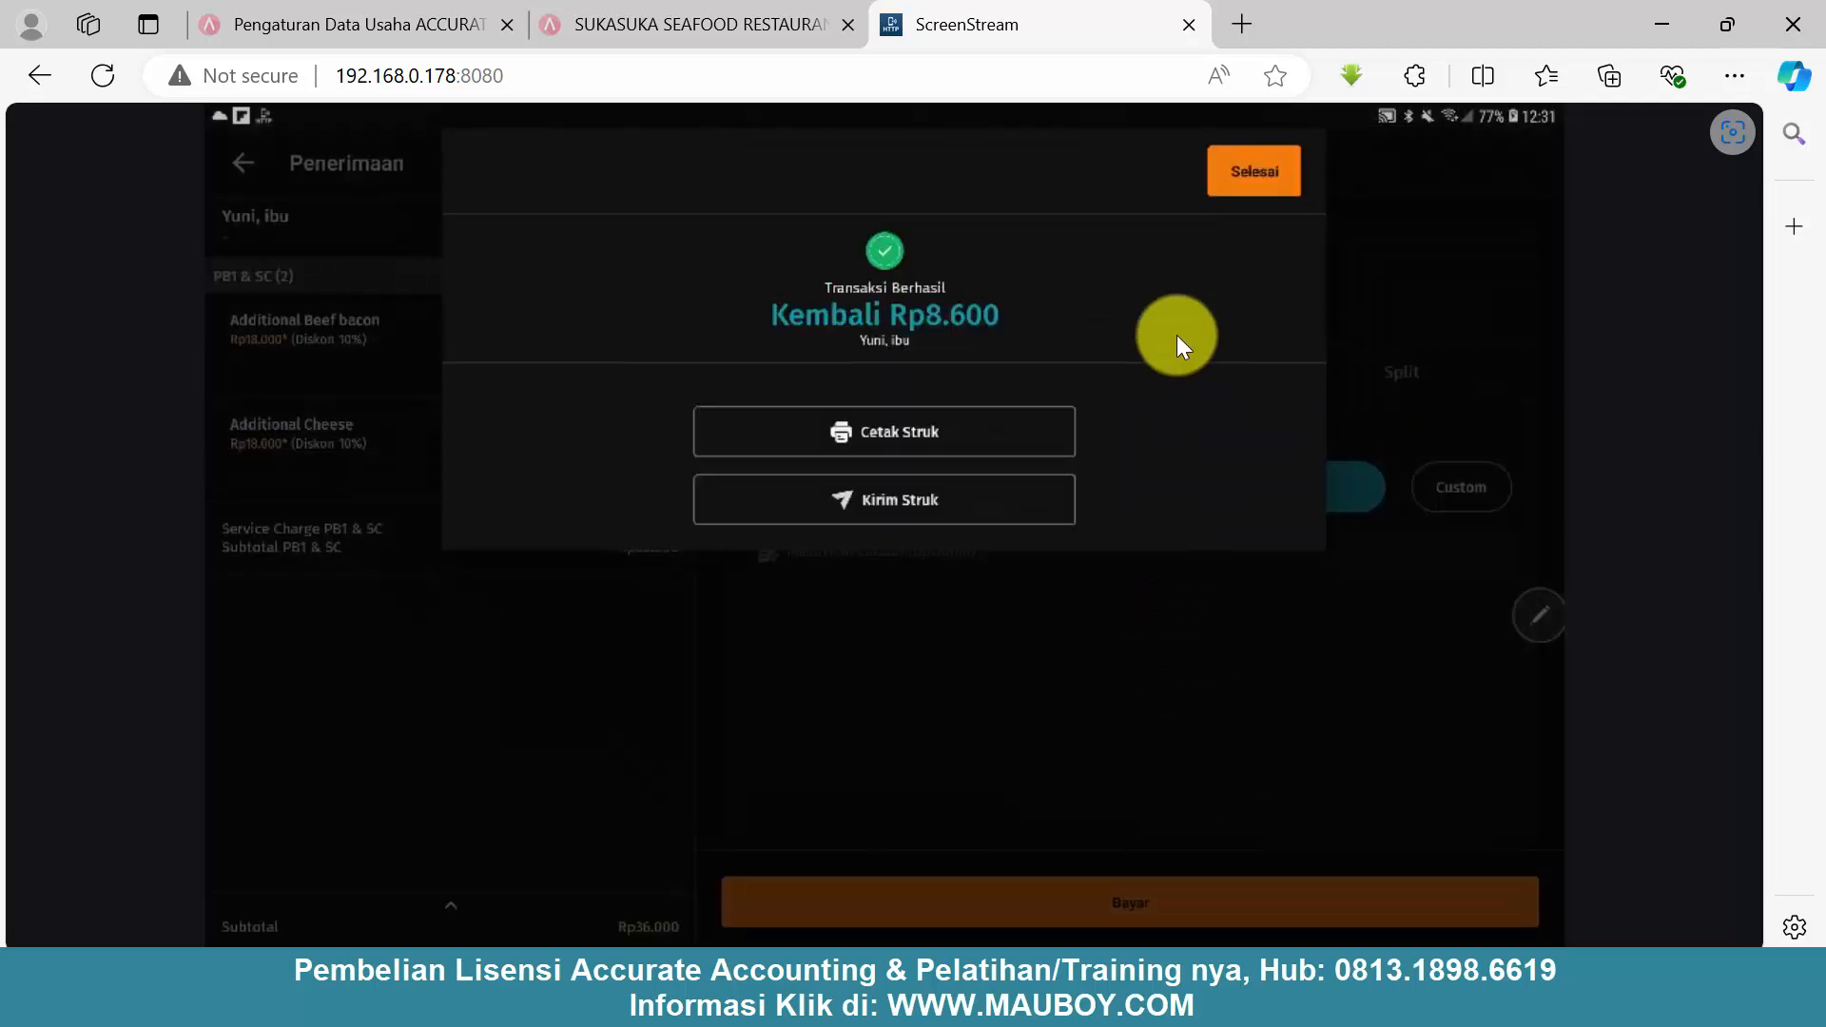
{"action": "left_click", "coordinate": [1258, 169]}
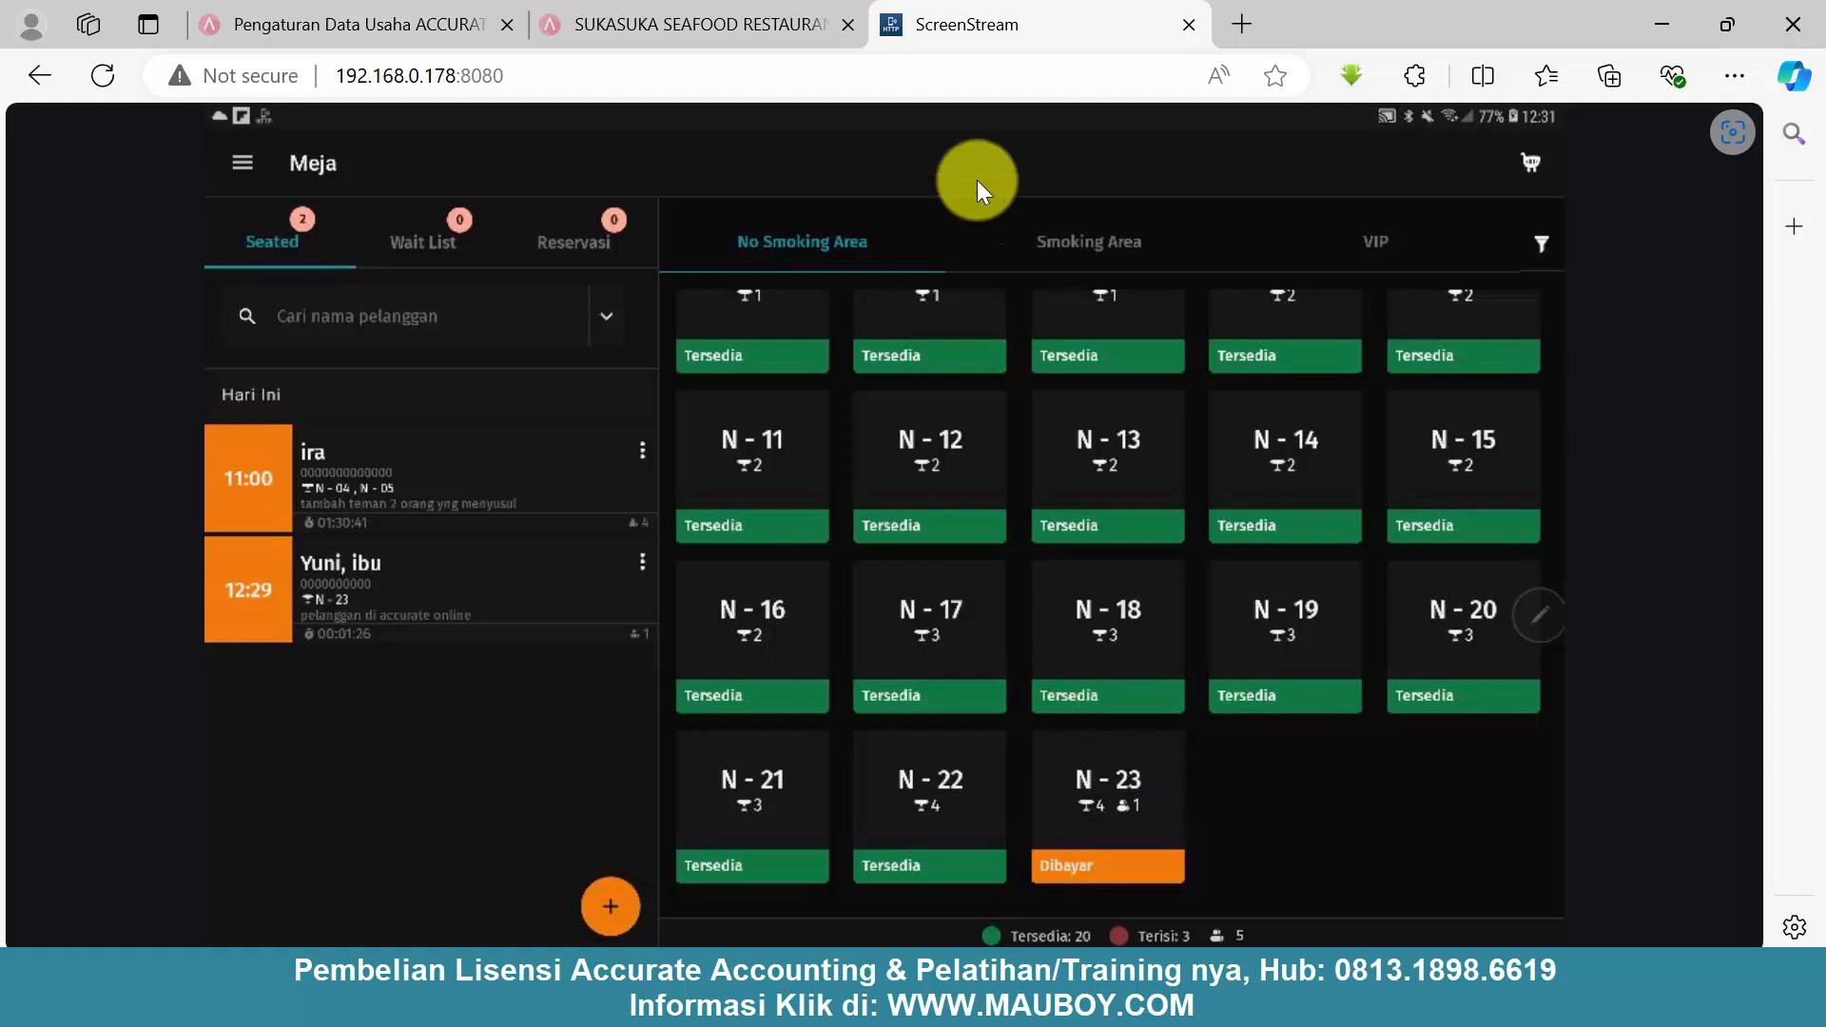
- Switch to Accurate Online, refresh the sales invoices, and open the newest invoice to examine the discount details of Additional Beef bacon
{"action": "left_click", "coordinate": [732, 23]}
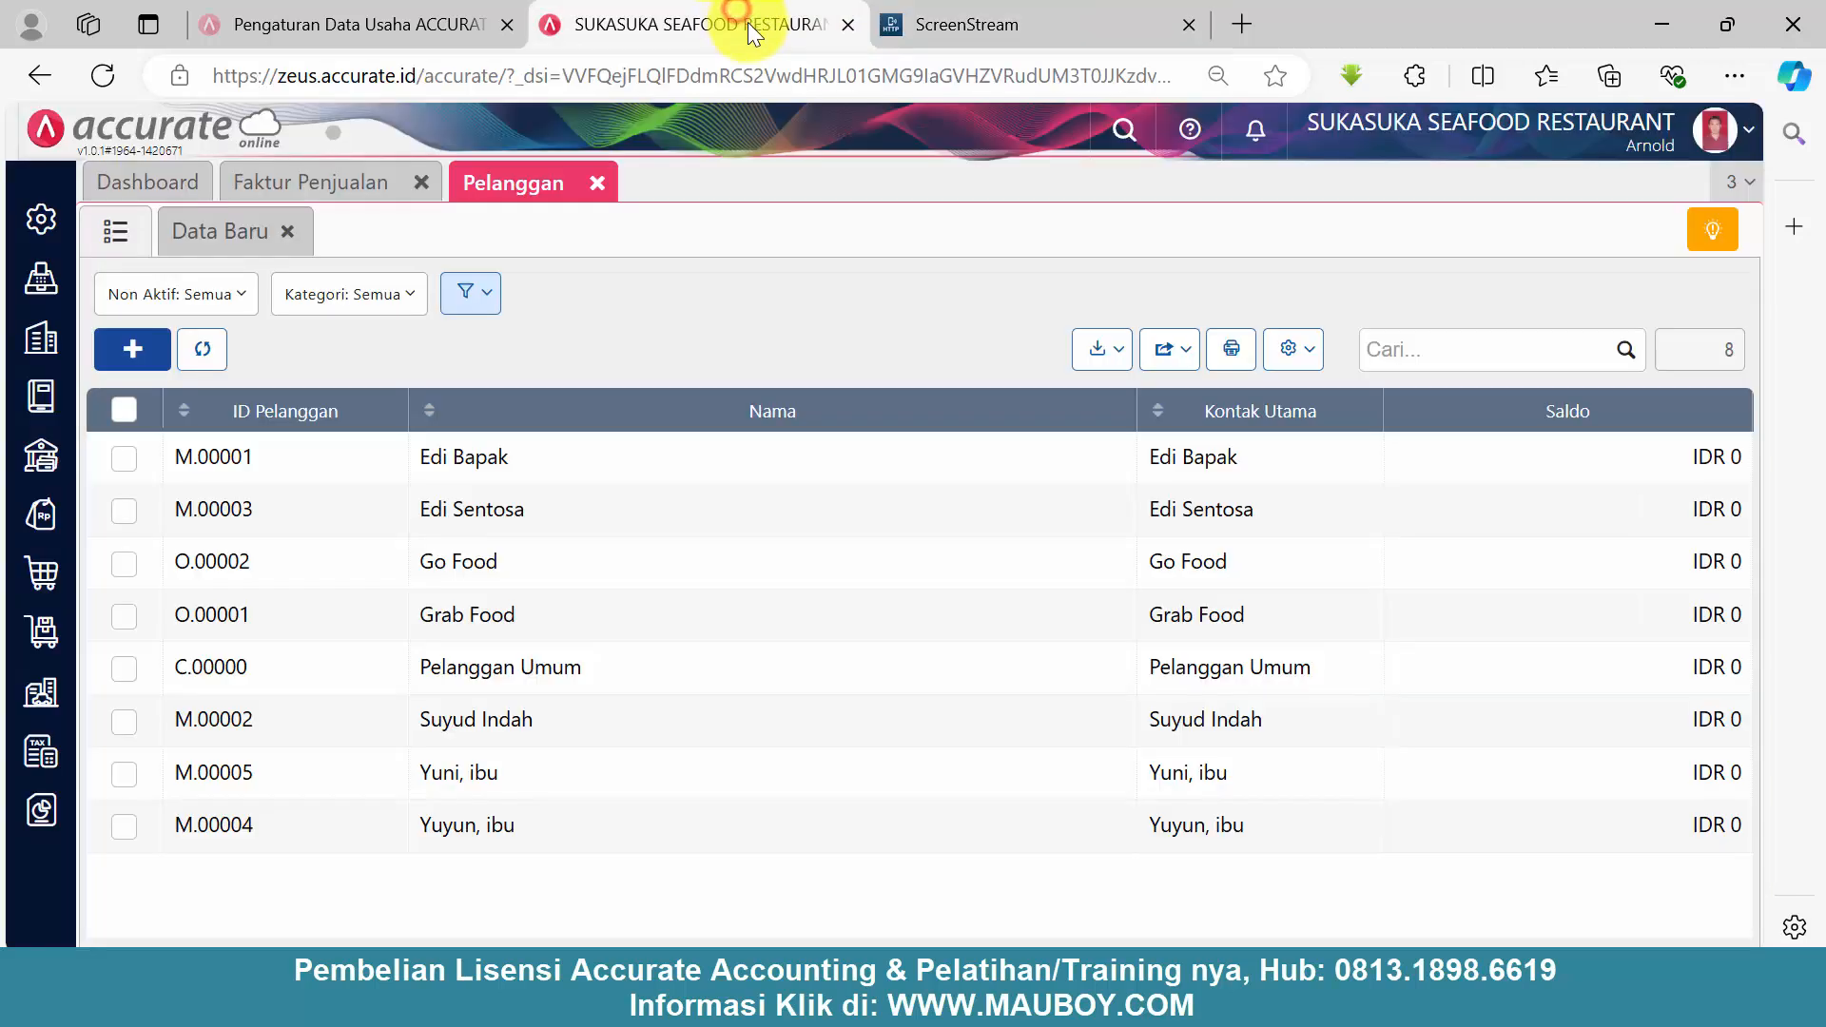
{"action": "left_click", "coordinate": [337, 190]}
{"action": "left_click", "coordinate": [211, 348]}
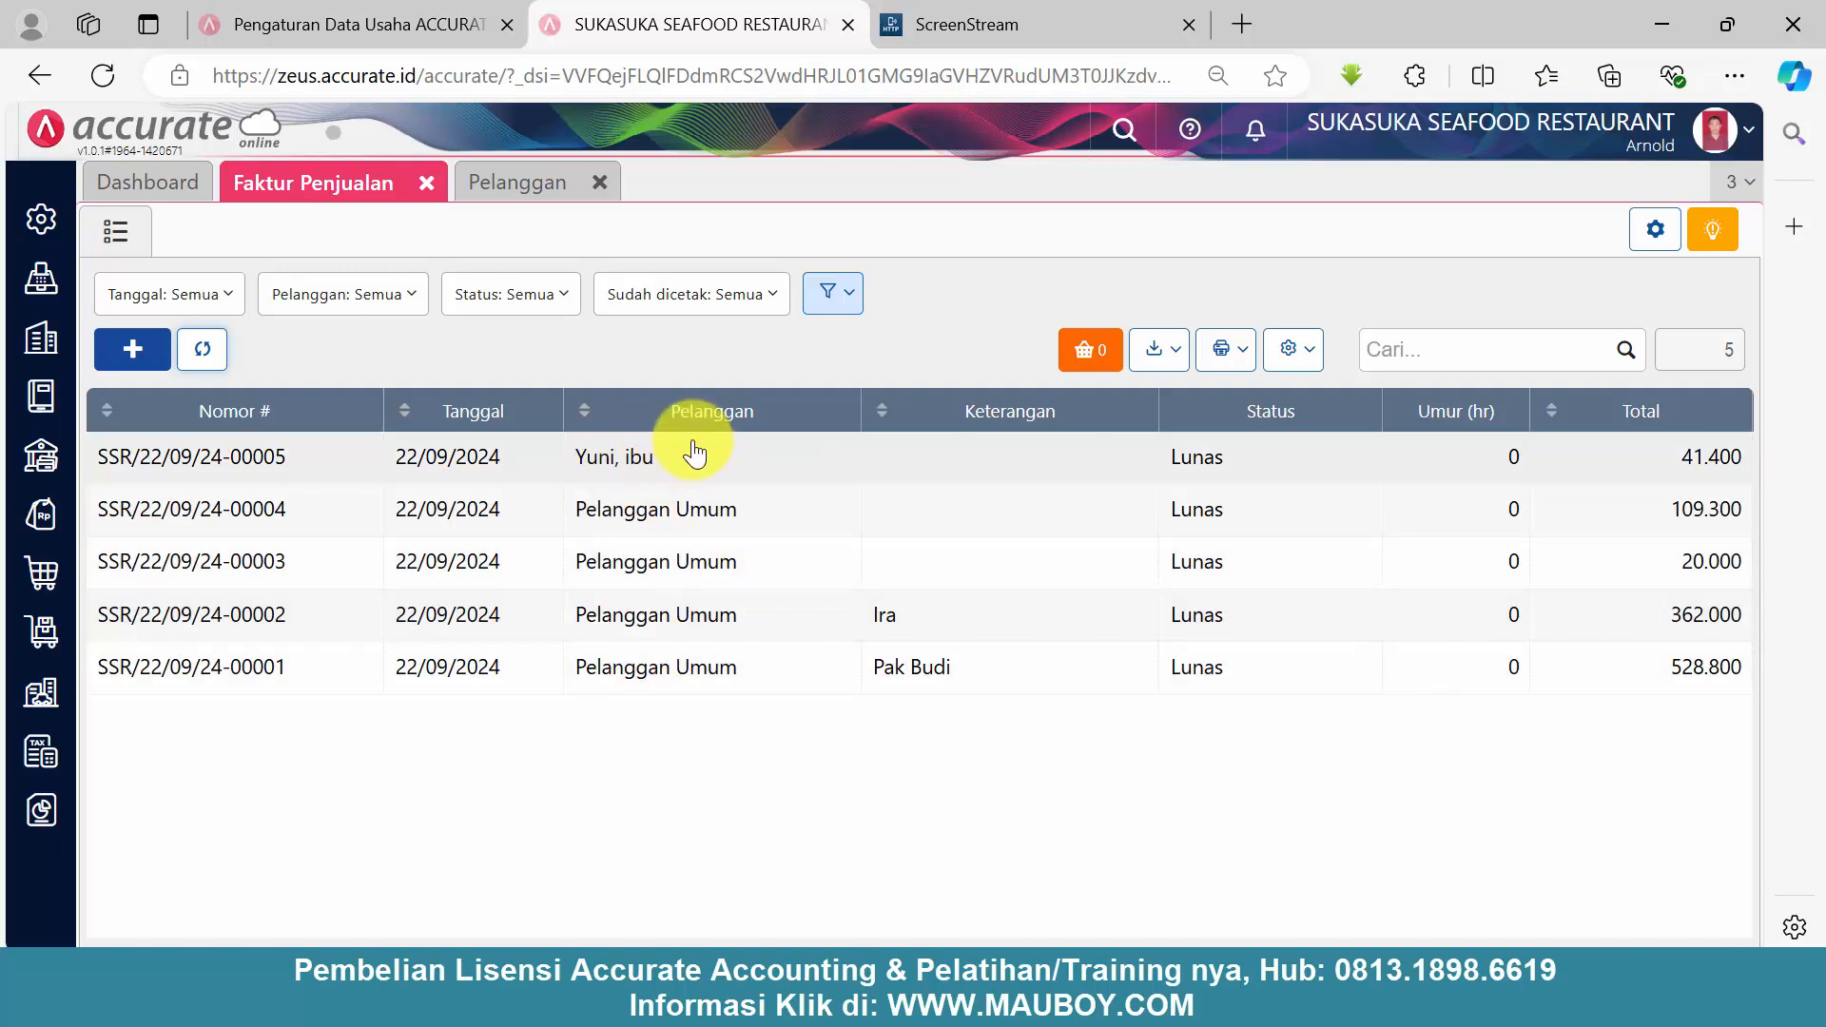
{"action": "left_click", "coordinate": [778, 463]}
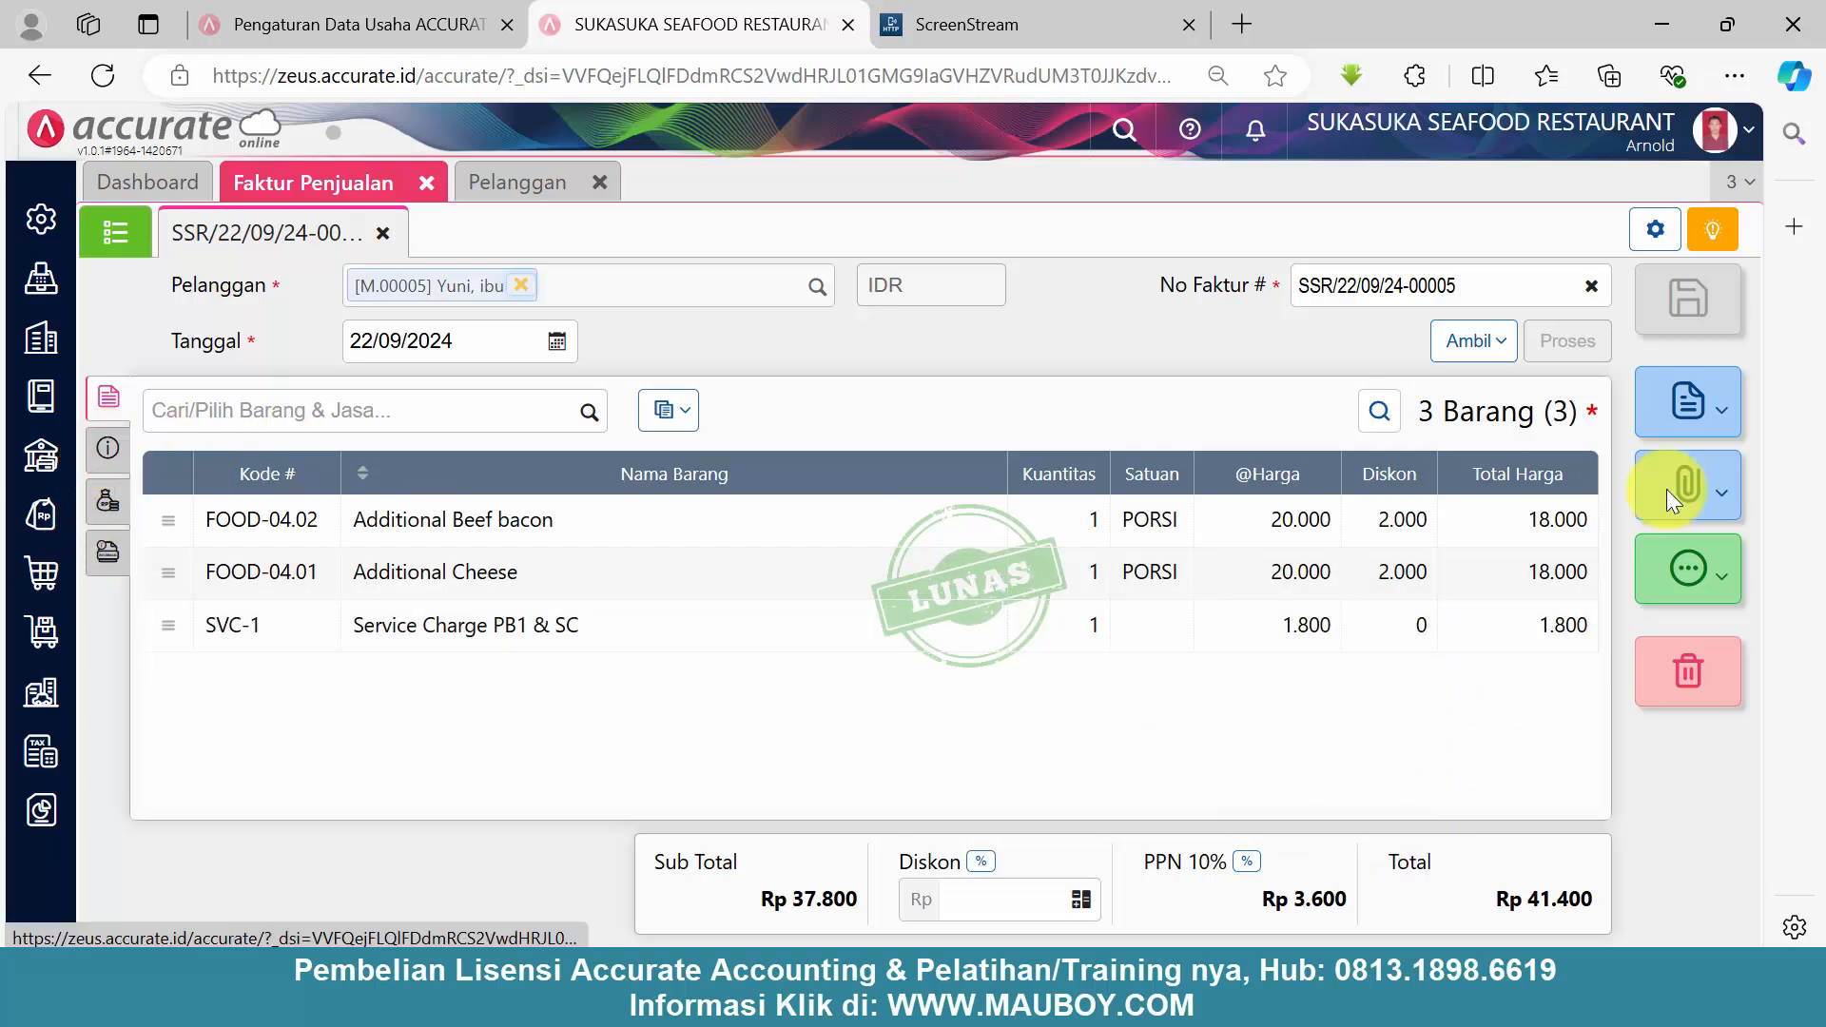
{"action": "left_click", "coordinate": [1402, 524]}
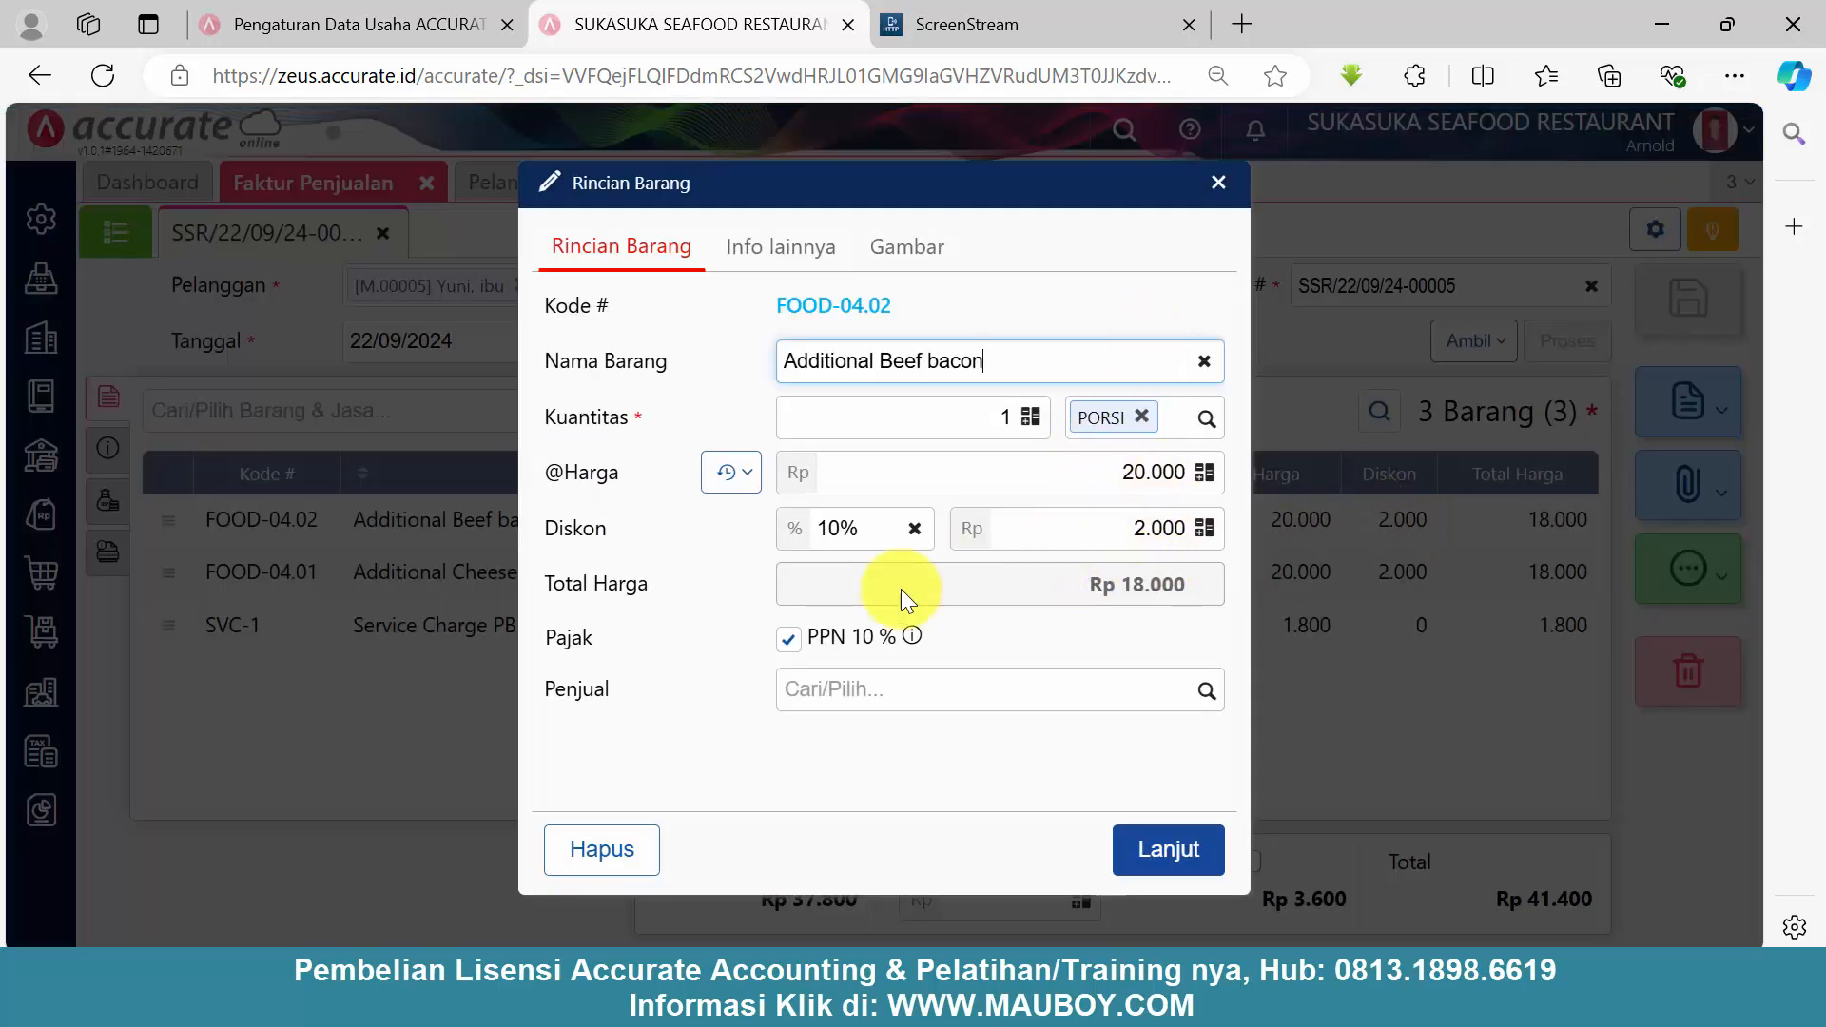
{"action": "left_click", "coordinate": [1209, 182]}
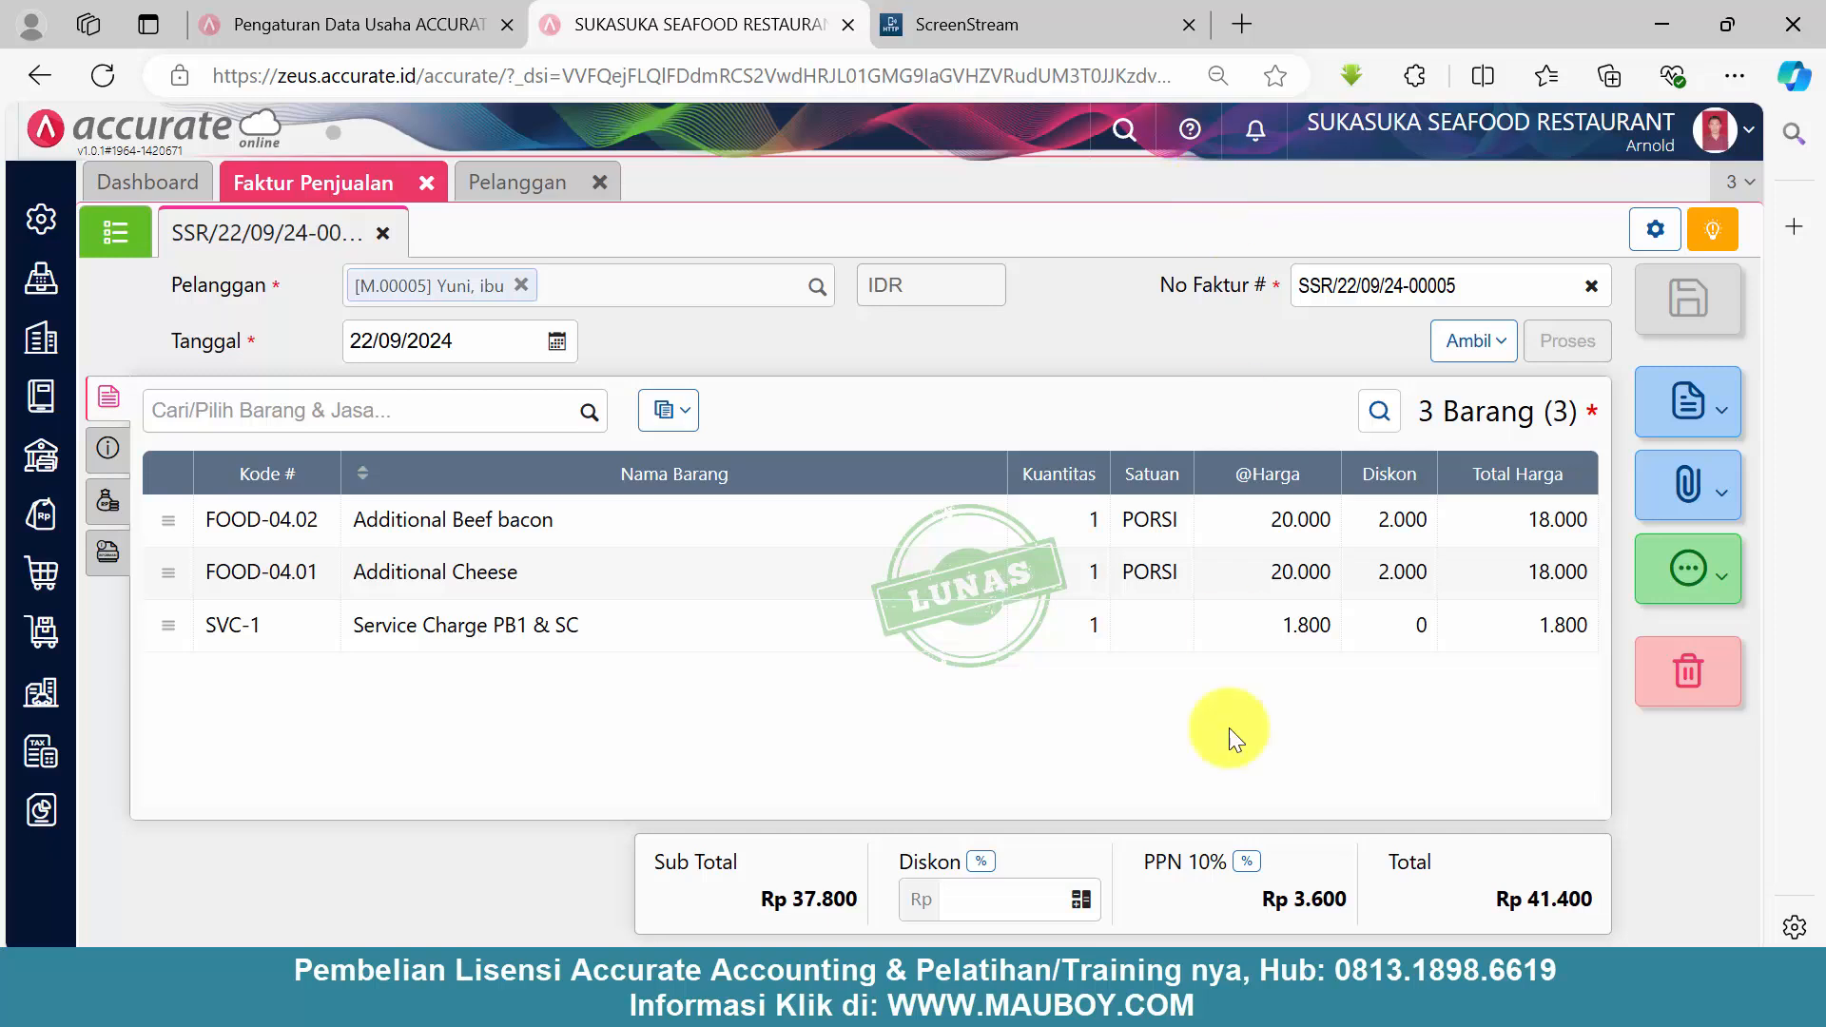
- Switch to the ScreenStream view of the POS and review the latest sale's items, discounts and totals in the sales history
{"action": "left_click", "coordinate": [1104, 1001]}
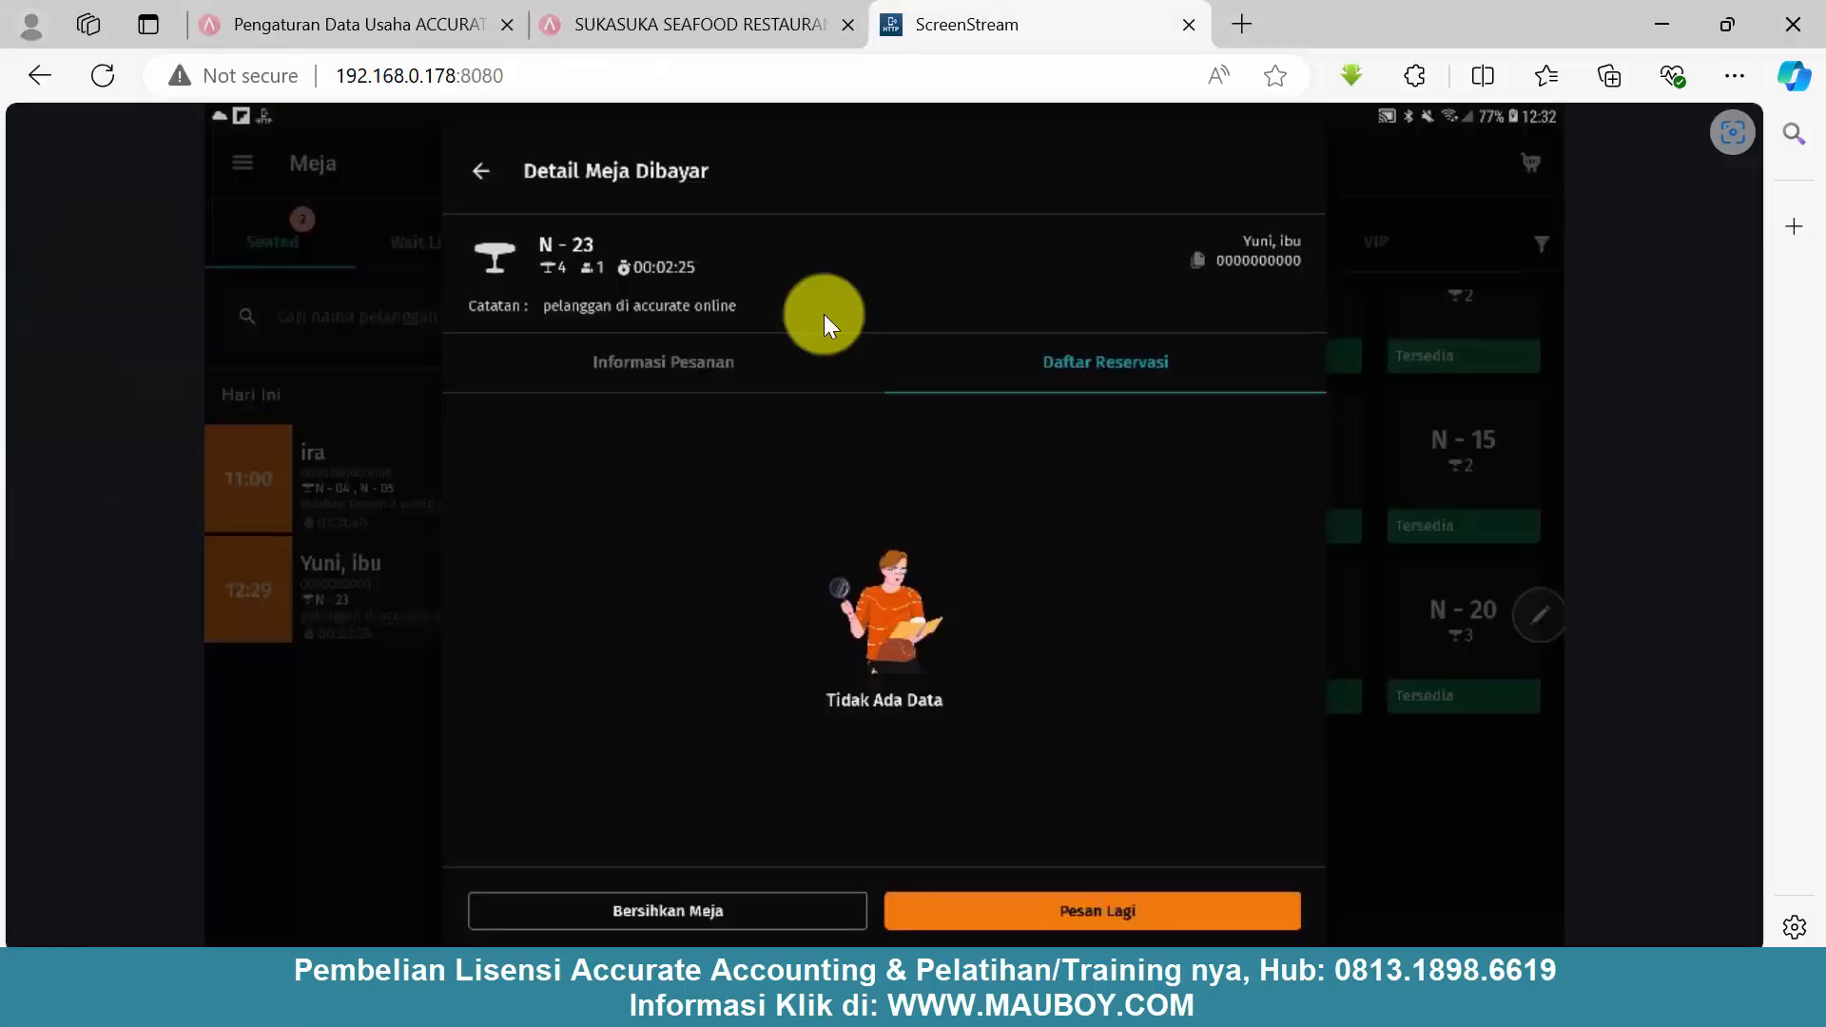
{"action": "left_click", "coordinate": [346, 253]}
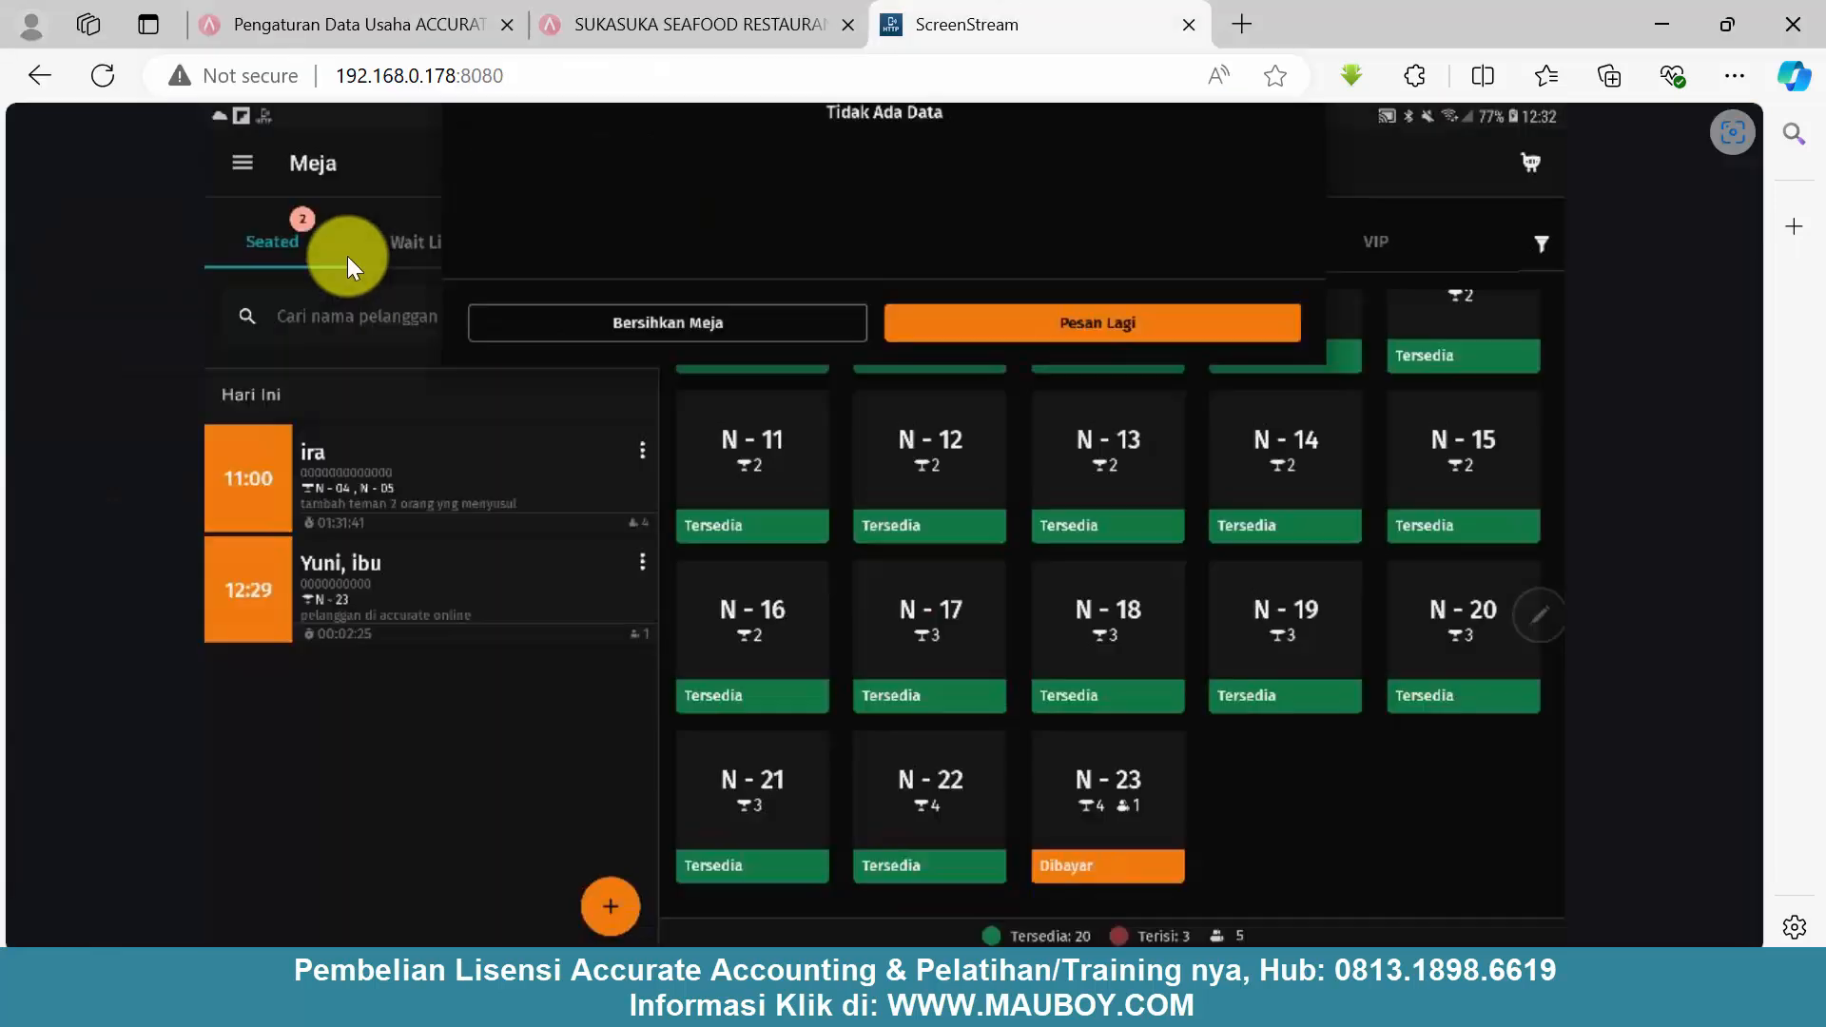
{"action": "left_click", "coordinate": [230, 175]}
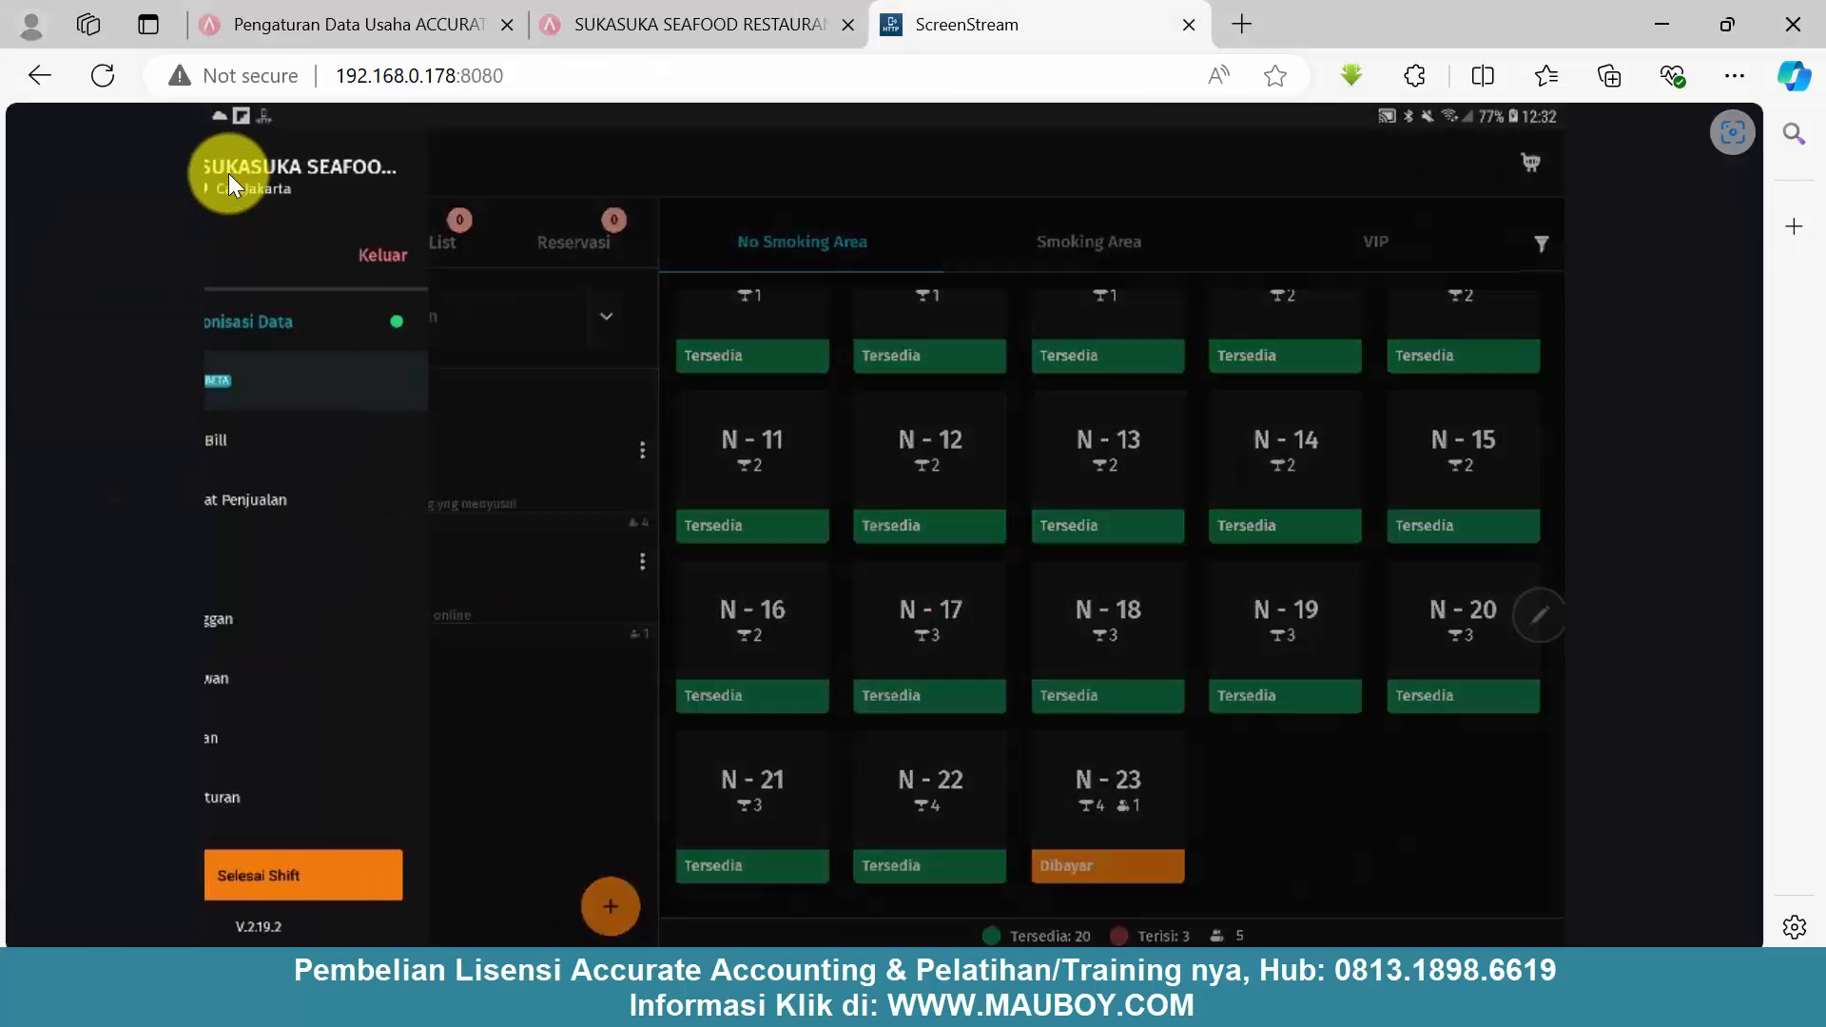
{"action": "left_click", "coordinate": [310, 497]}
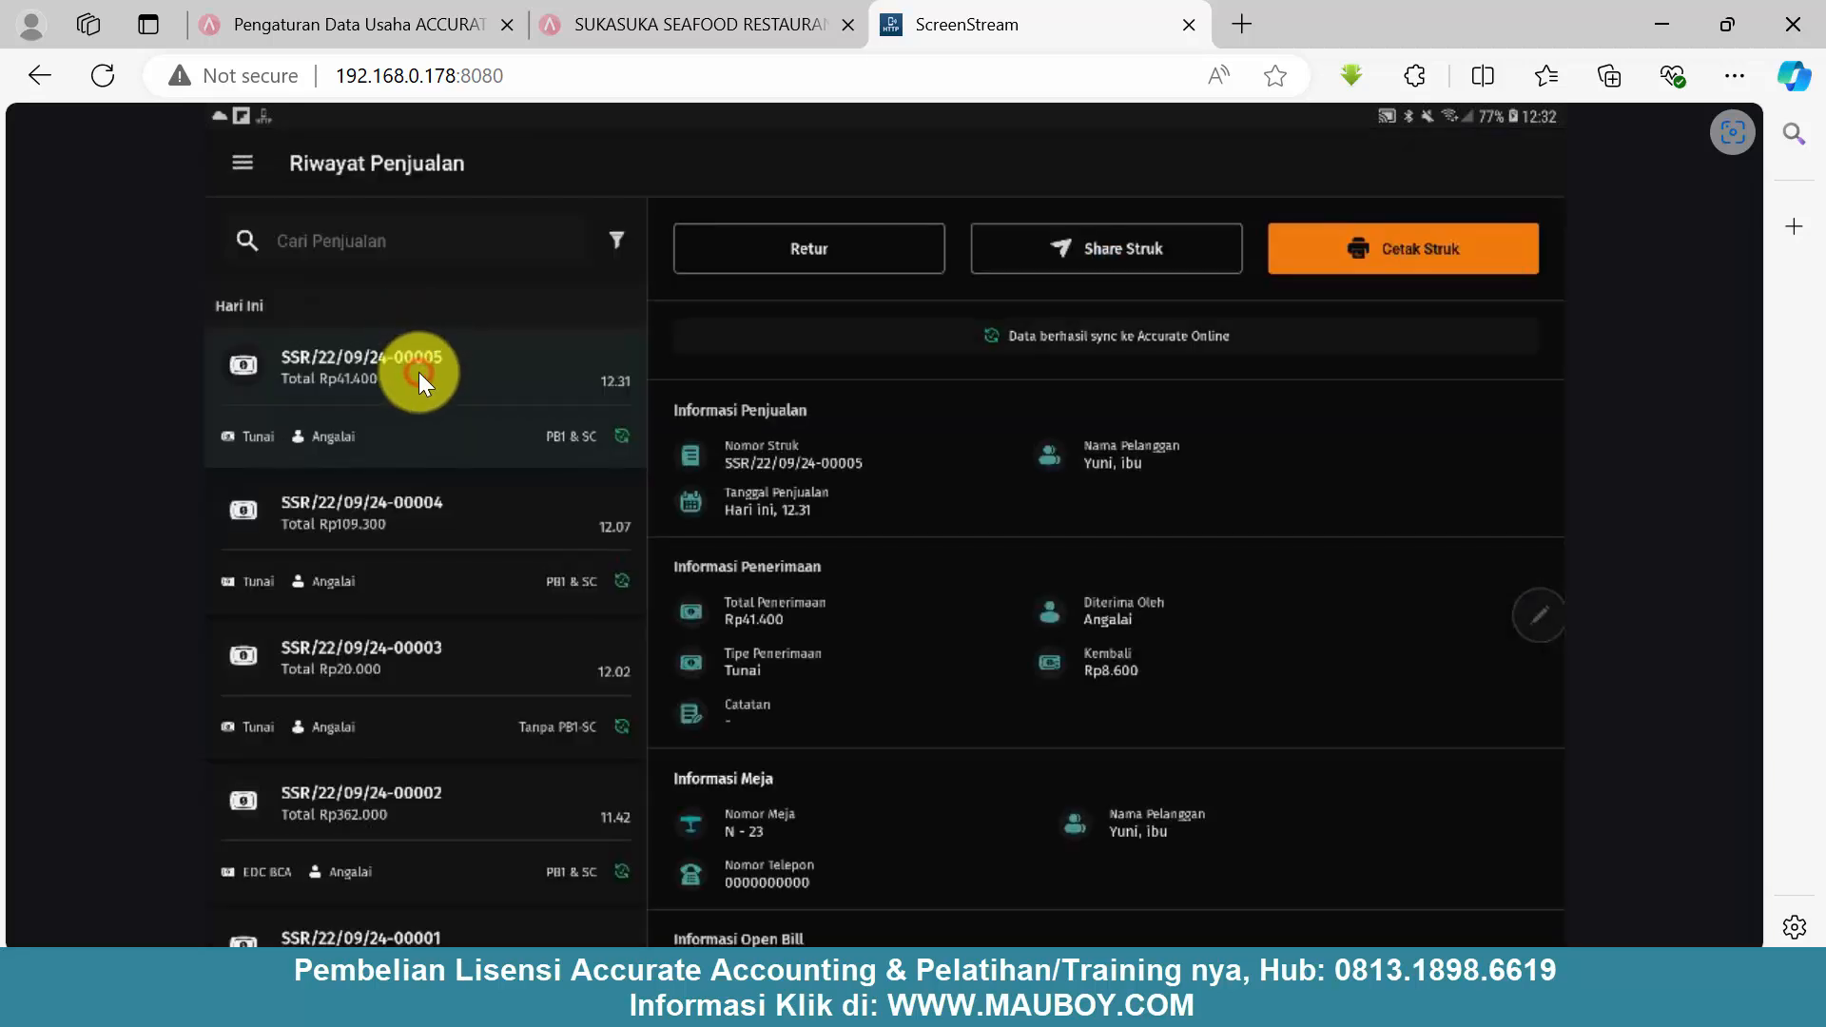
{"action": "scroll", "coordinate": [753, 579], "scroll_direction": "down", "scroll_amount": 5}
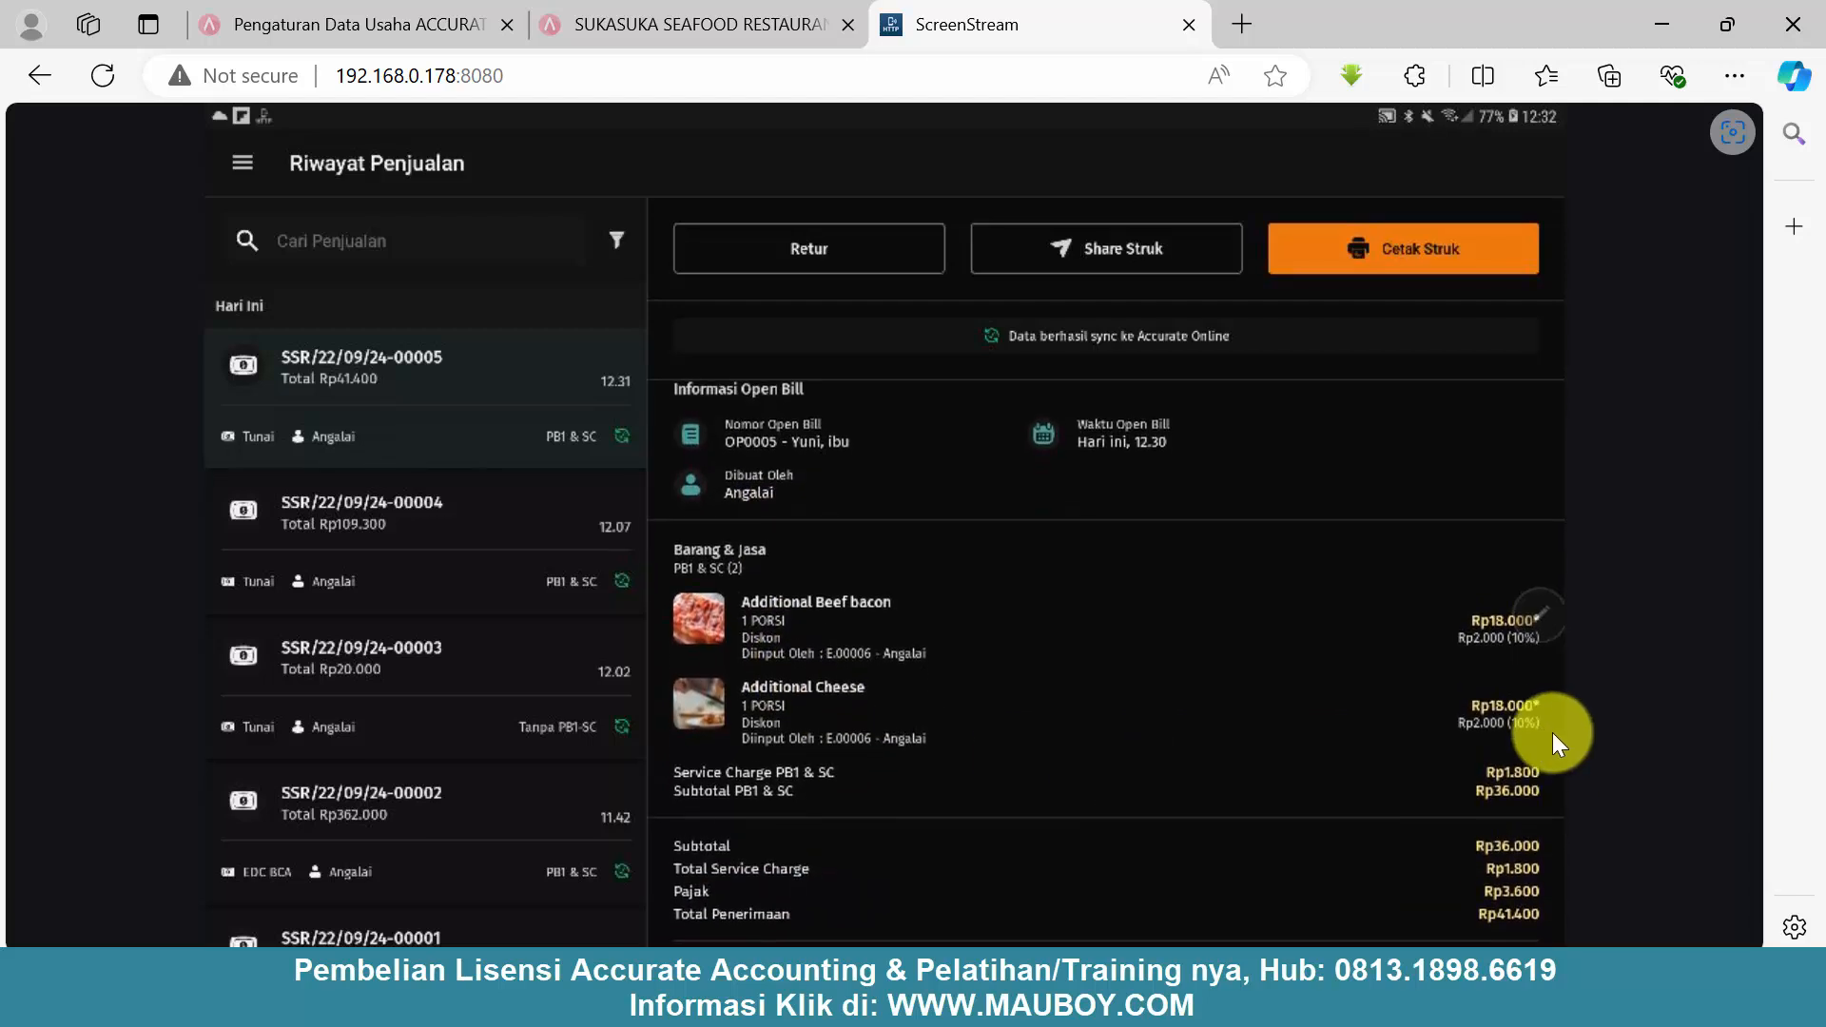
{"action": "scroll", "coordinate": [1545, 704], "scroll_direction": "down", "scroll_amount": 1}
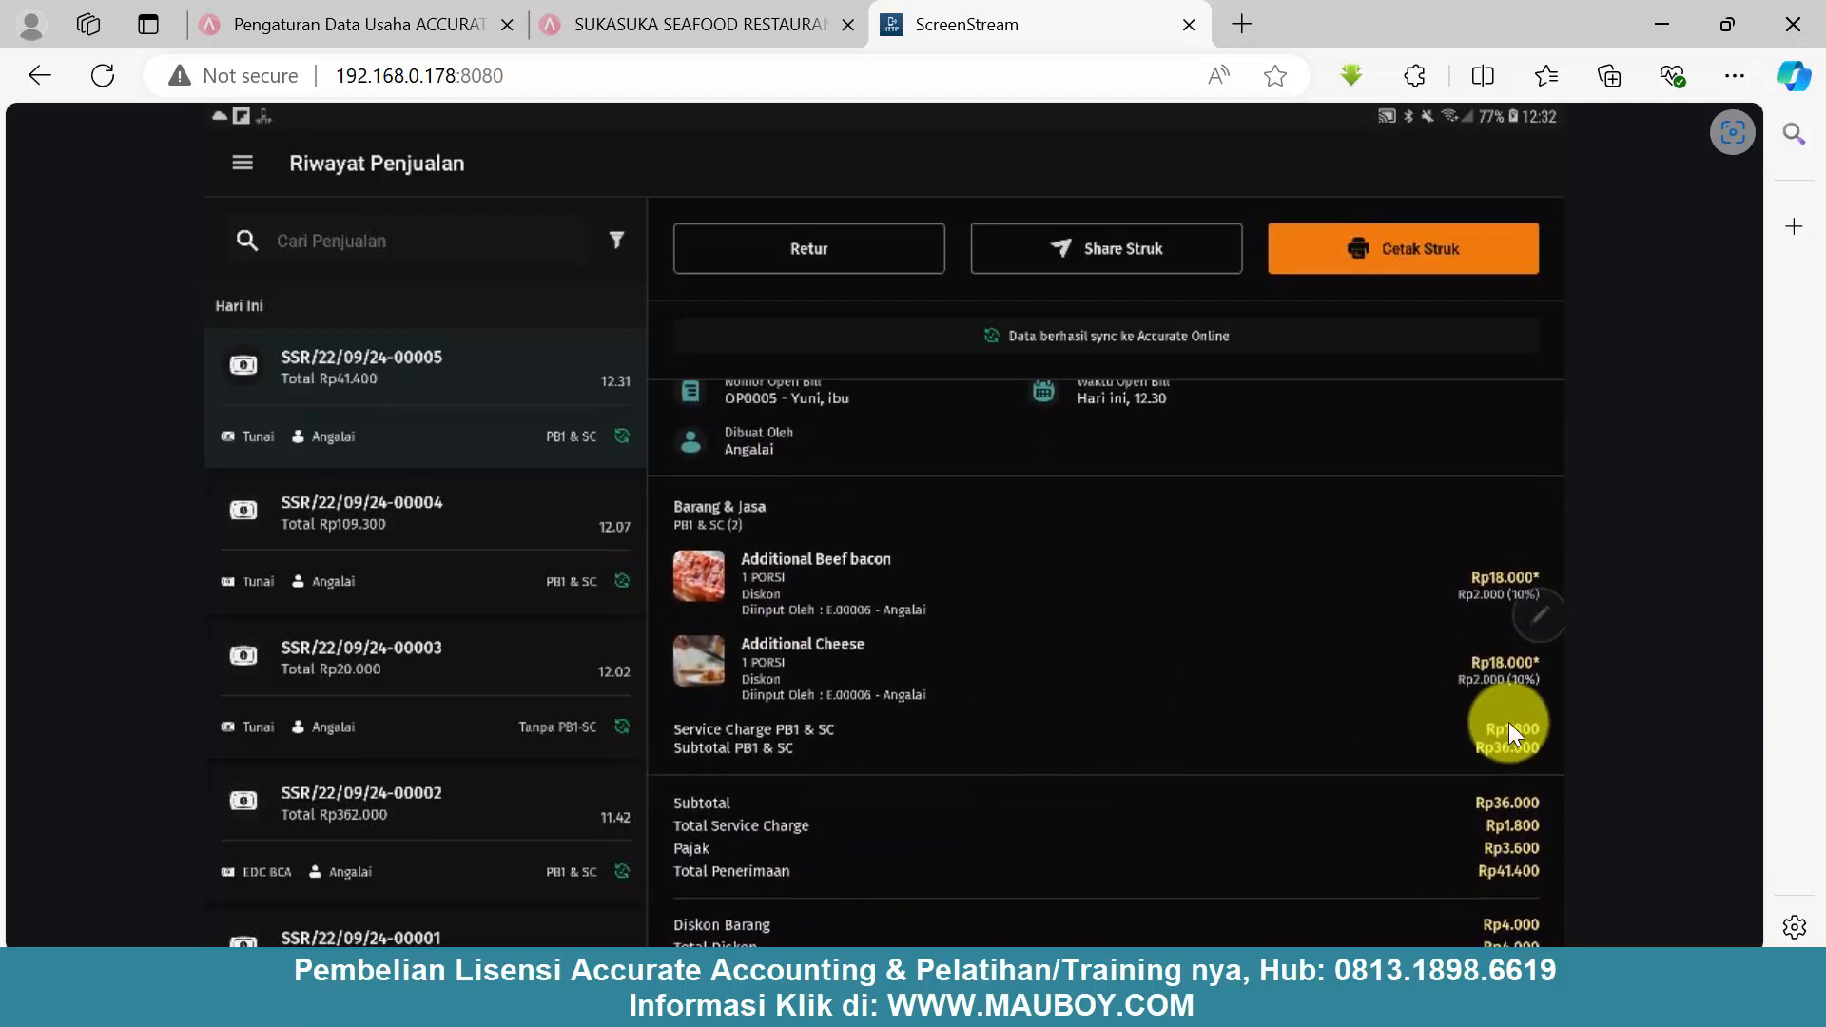
{"action": "scroll", "coordinate": [1509, 722], "scroll_direction": "down", "scroll_amount": 1}
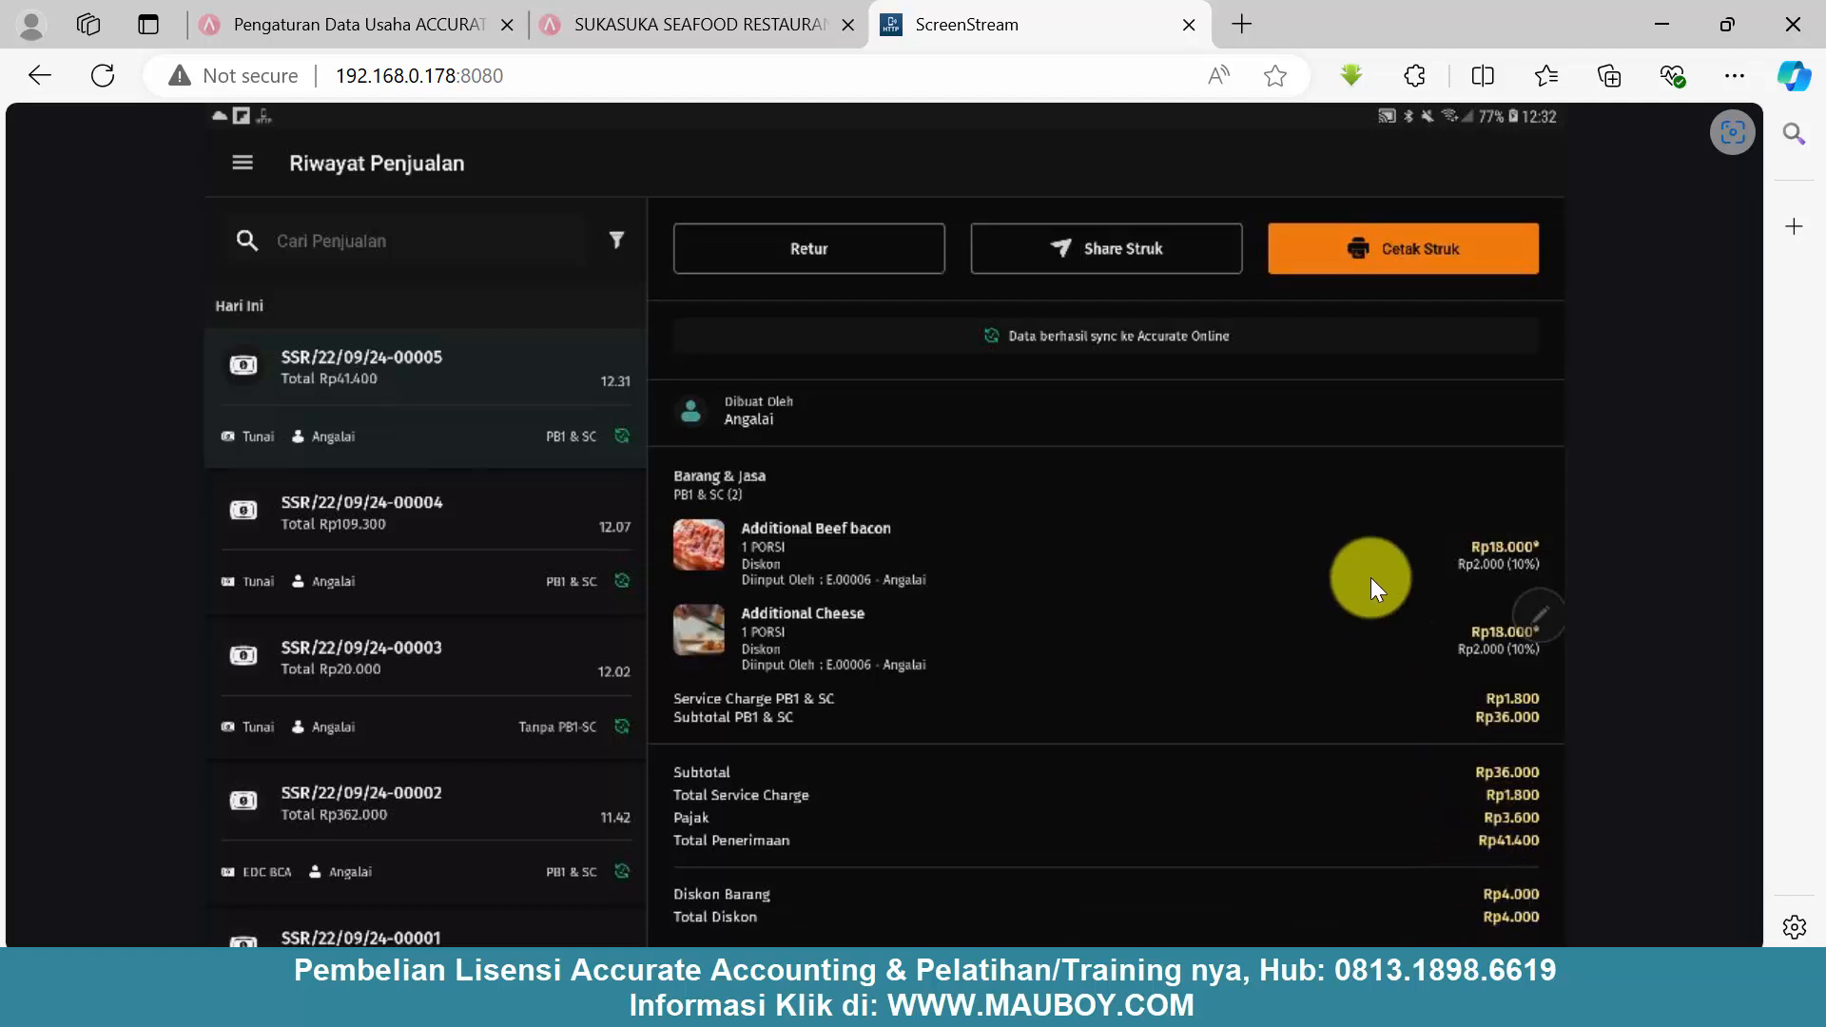
- Switch to Accurate Online and open the invoiced customer's record to examine the price and discount categories in its sales settings
{"action": "left_click", "coordinate": [681, 29]}
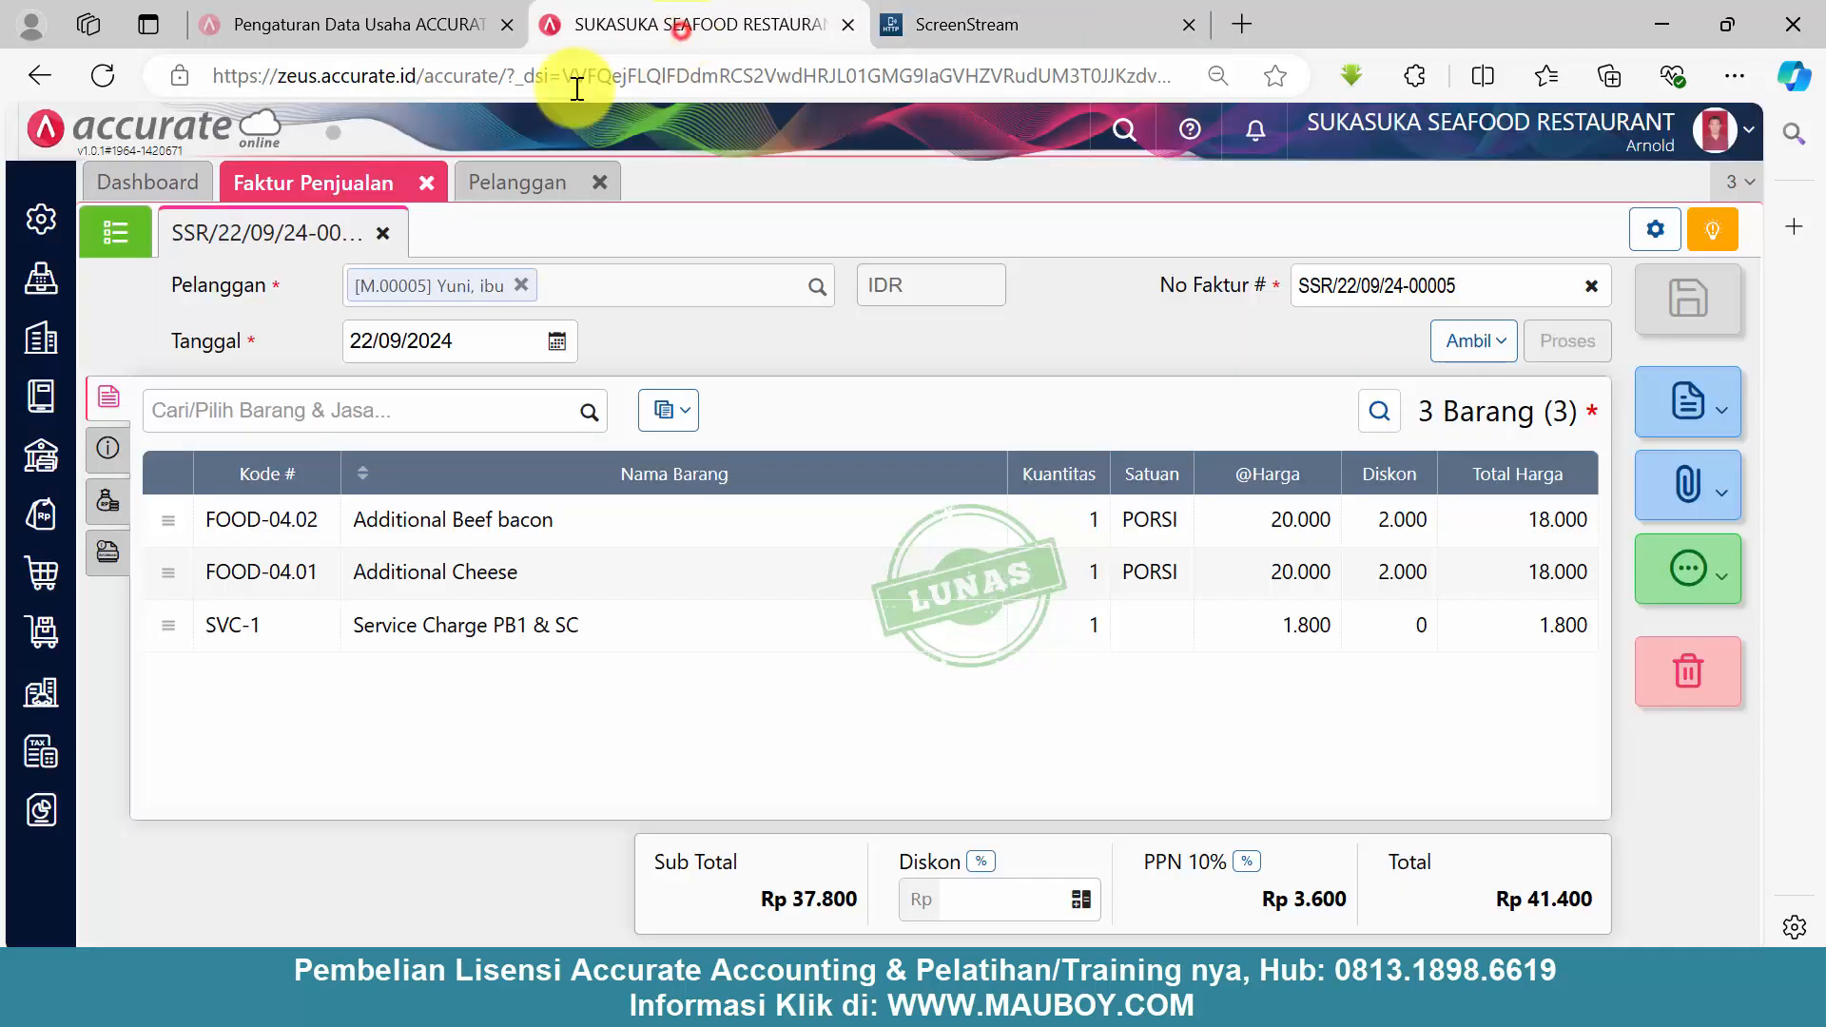
{"action": "left_click", "coordinate": [503, 190]}
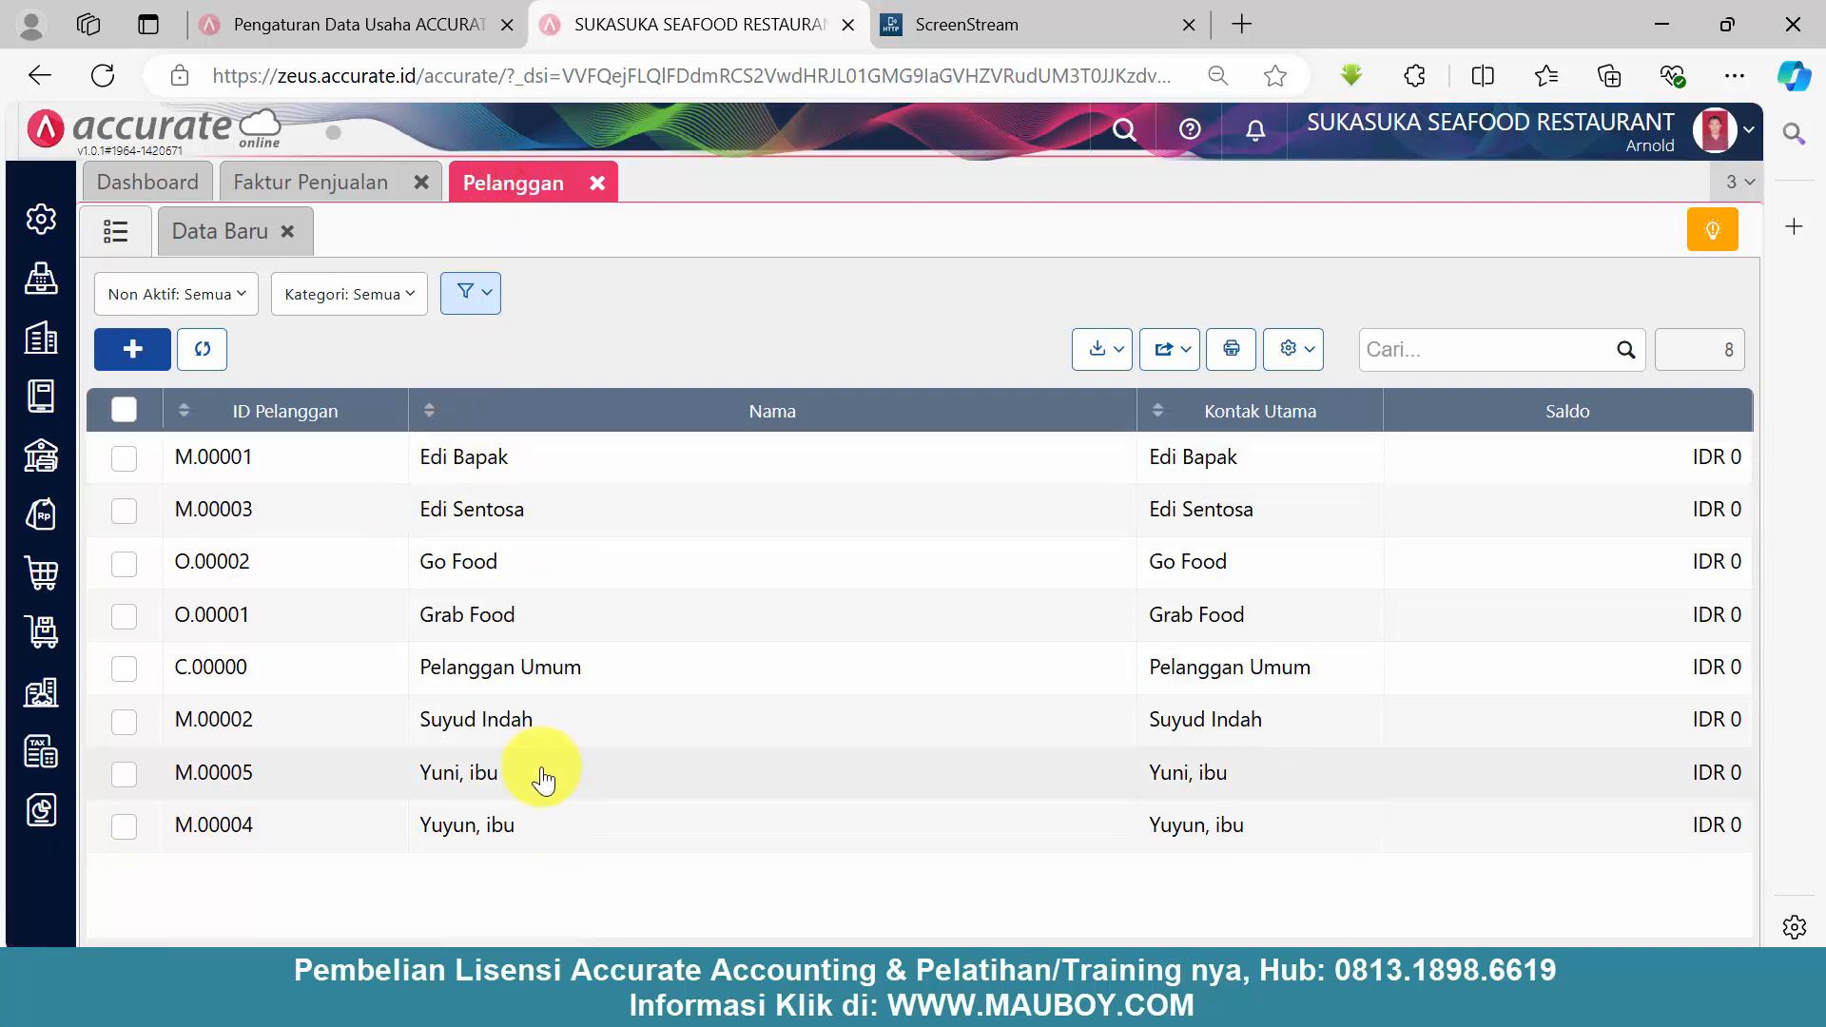
{"action": "left_click", "coordinate": [544, 775]}
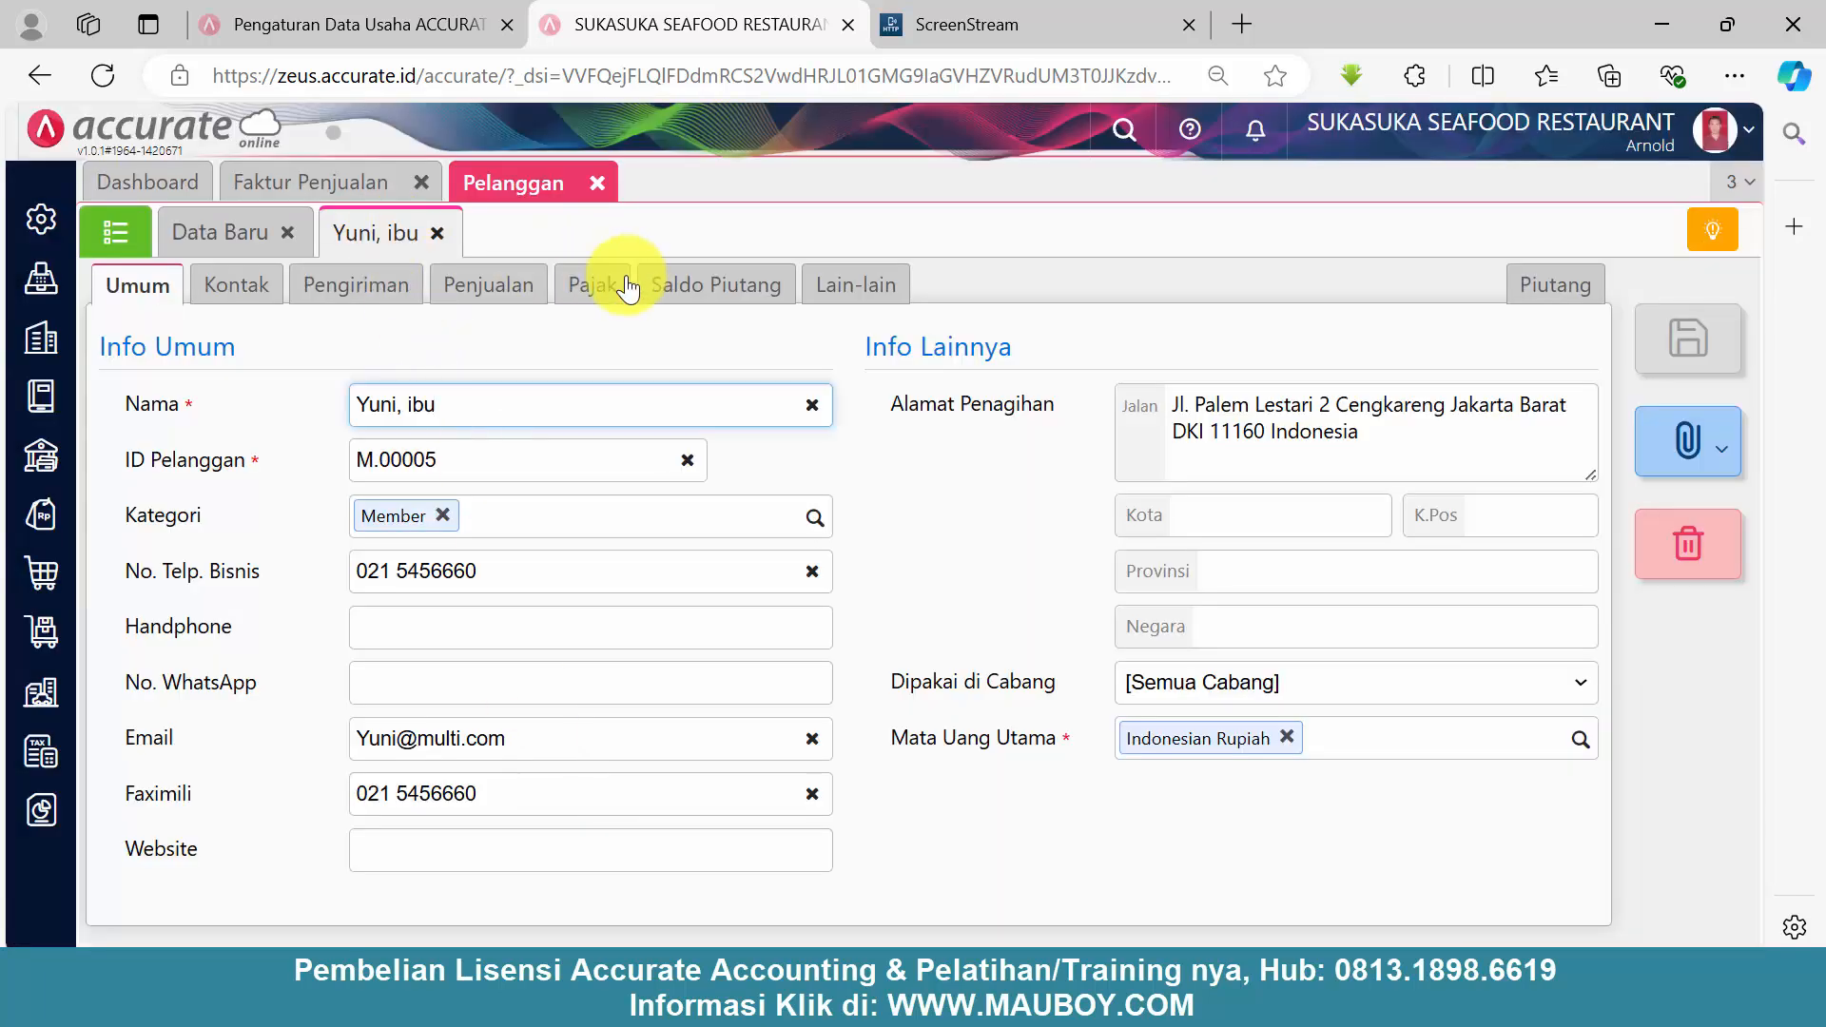
{"action": "left_click", "coordinate": [470, 286]}
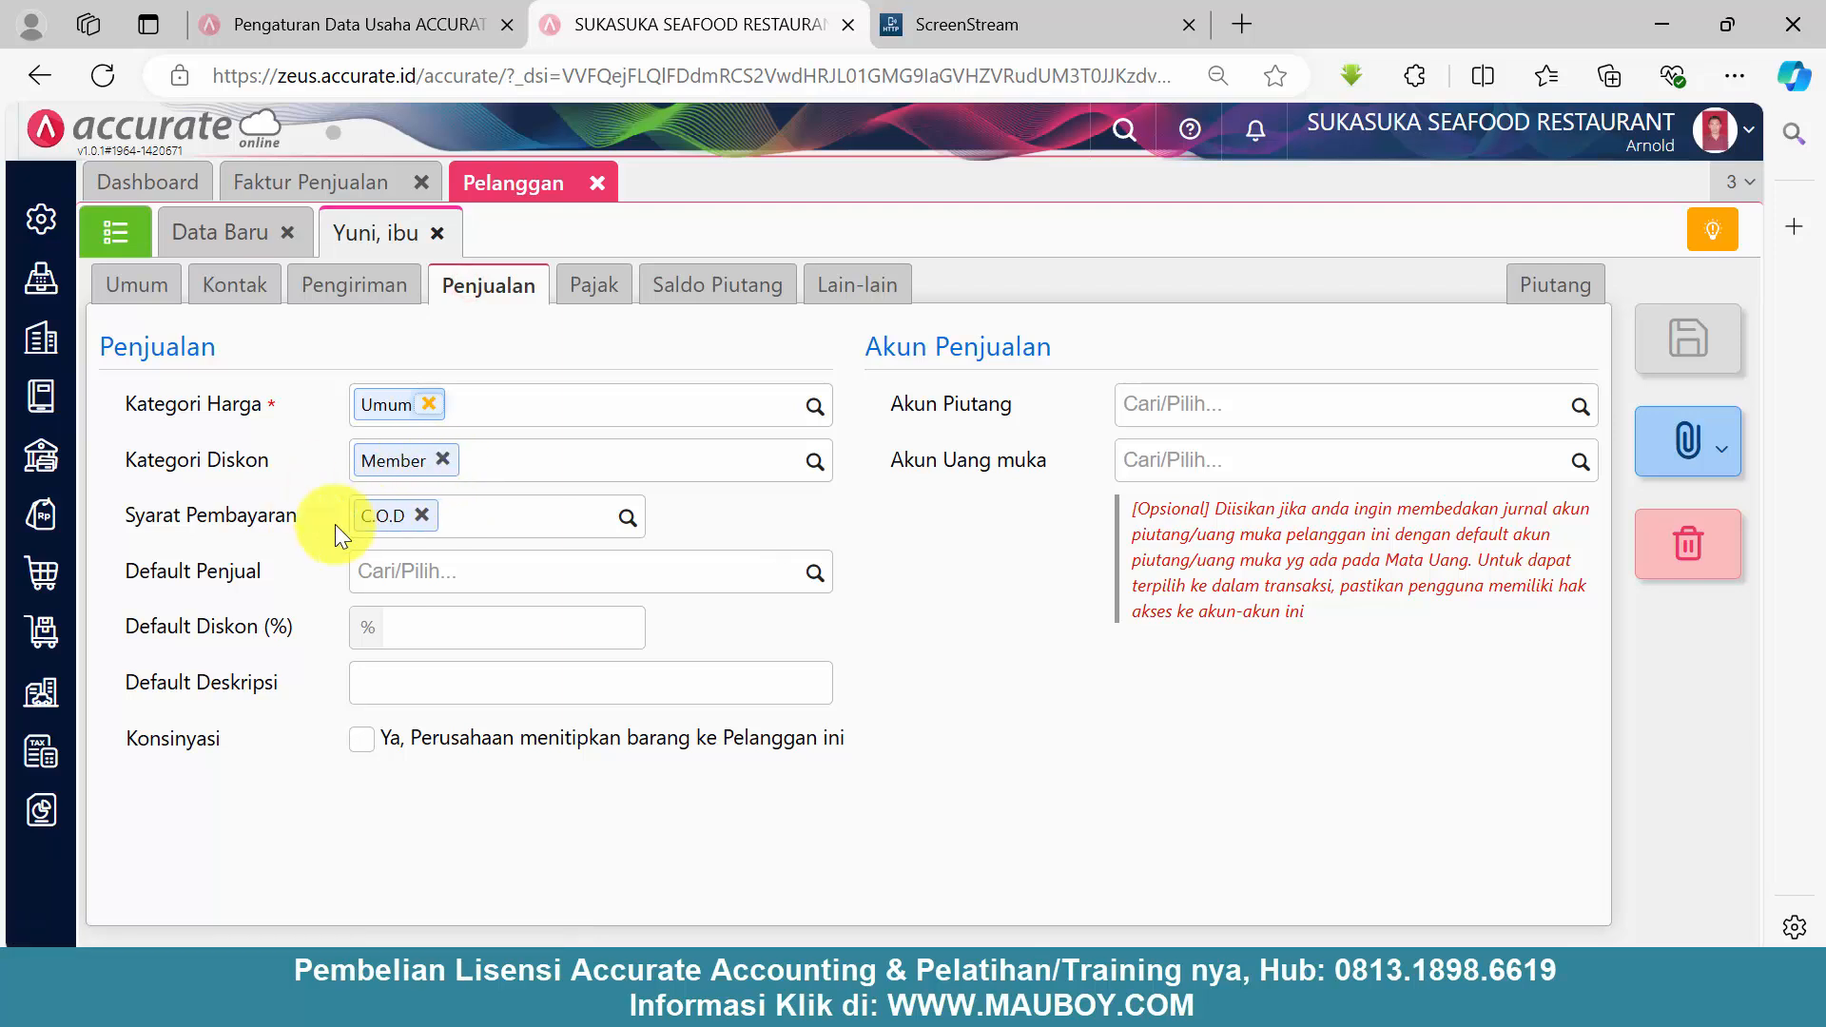